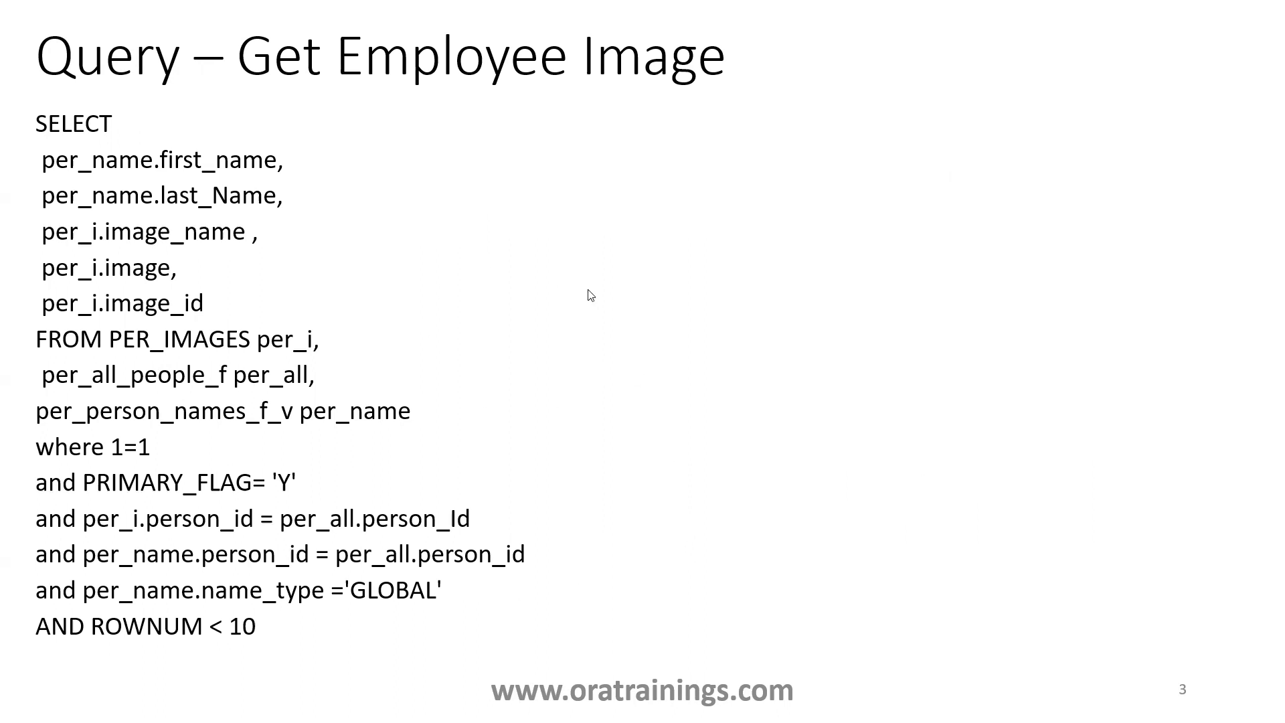
- Review the slides from the employee image query through the image display methods to the final output, and end the slide show
{"action": "key", "text": "Right"}
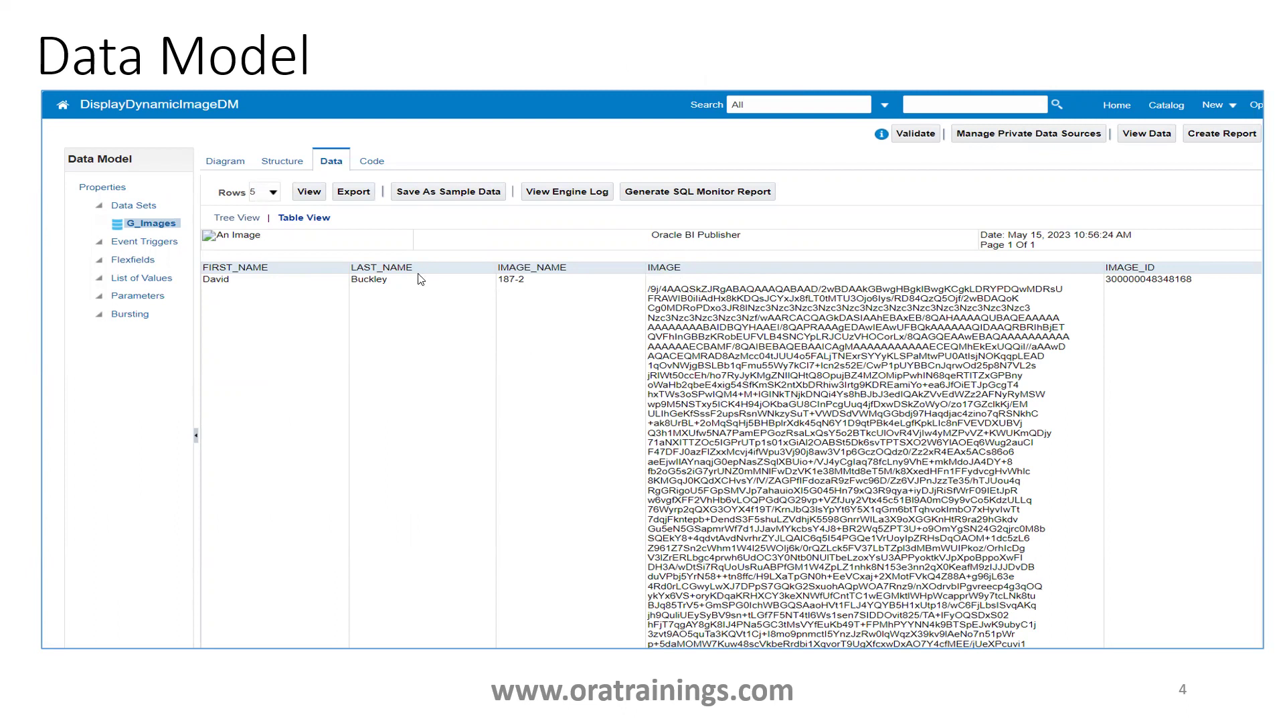
{"action": "left_click", "coordinate": [542, 404]}
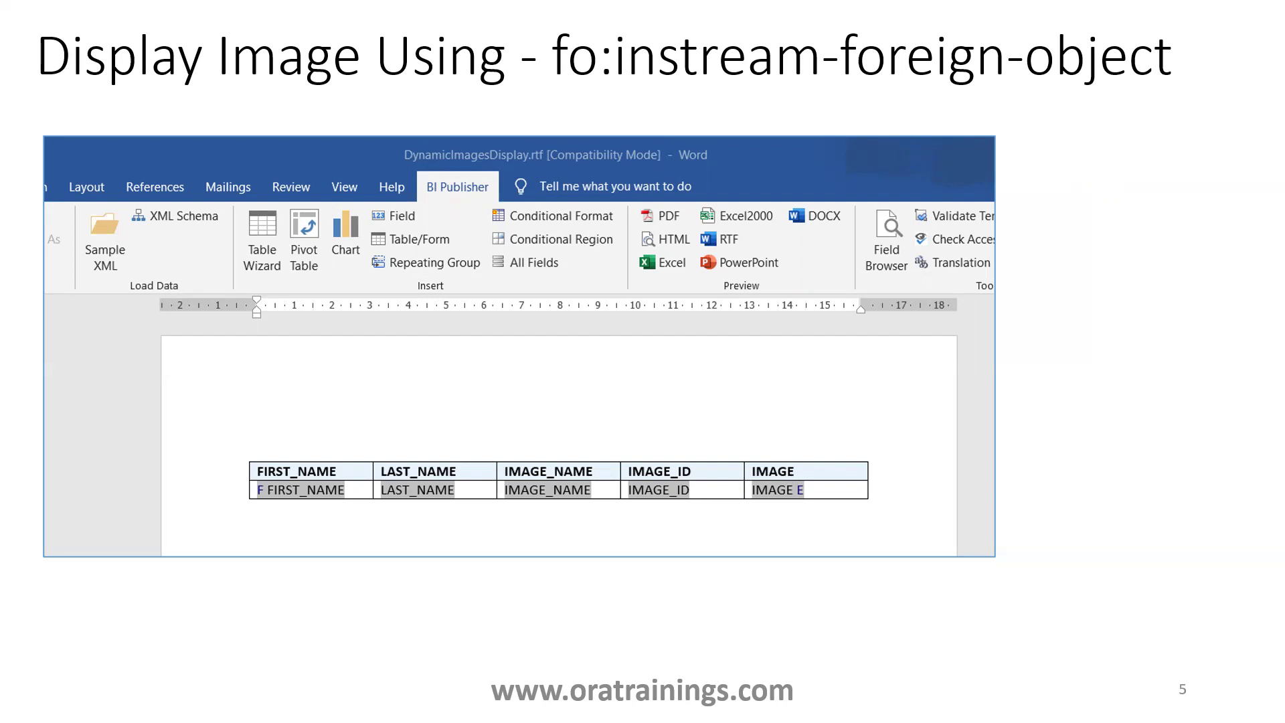
{"action": "key", "text": "Right"}
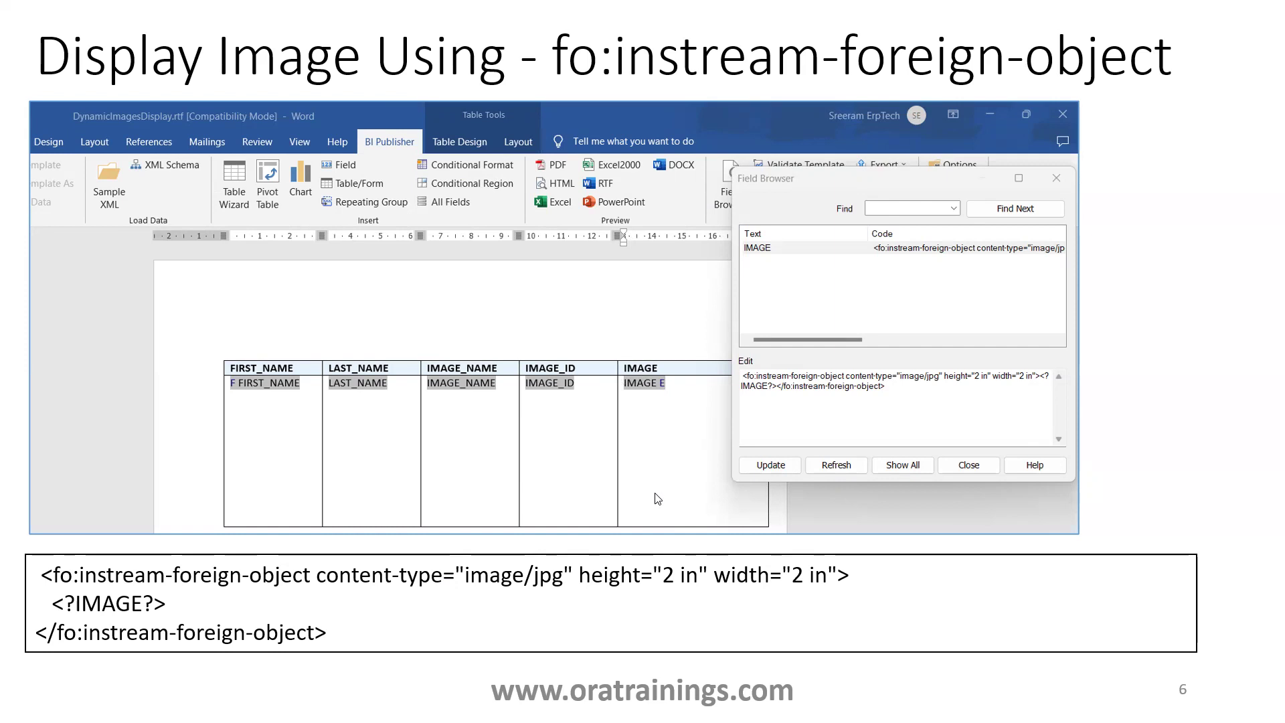
{"action": "key", "text": "Right"}
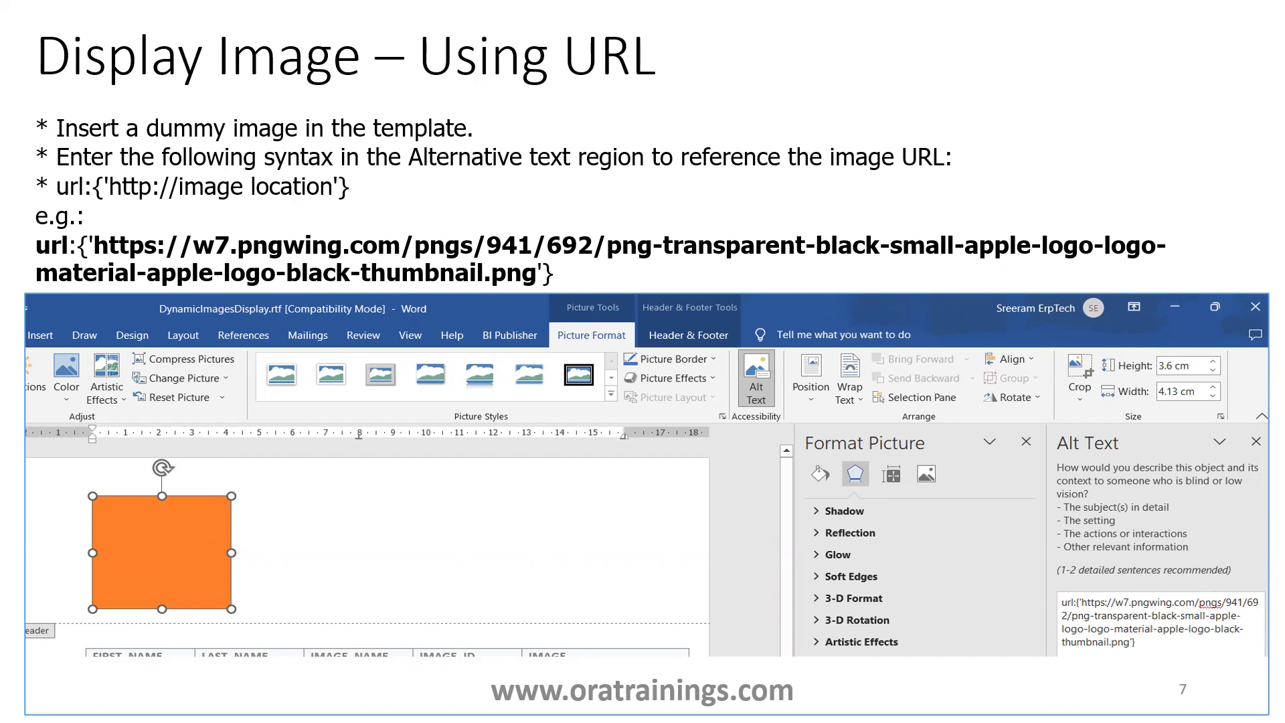
{"action": "key", "text": "Right"}
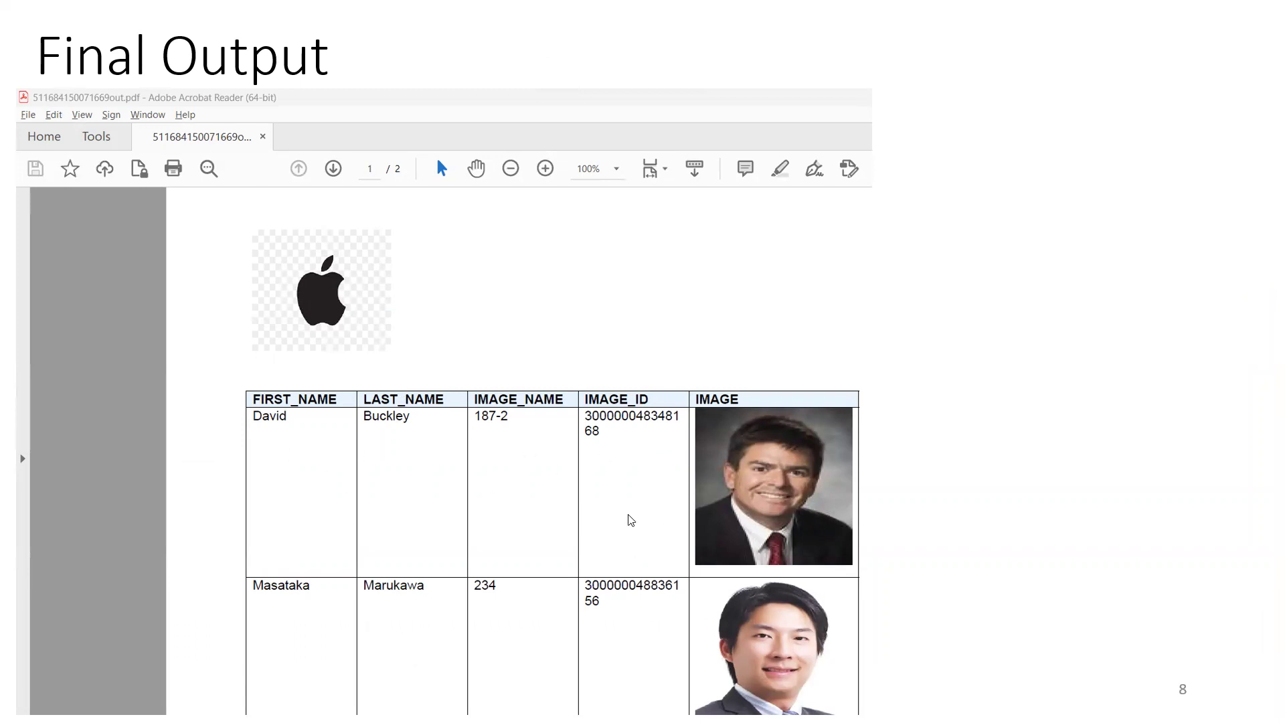
{"action": "left_click", "coordinate": [628, 676]}
{"action": "left_click", "coordinate": [628, 683]}
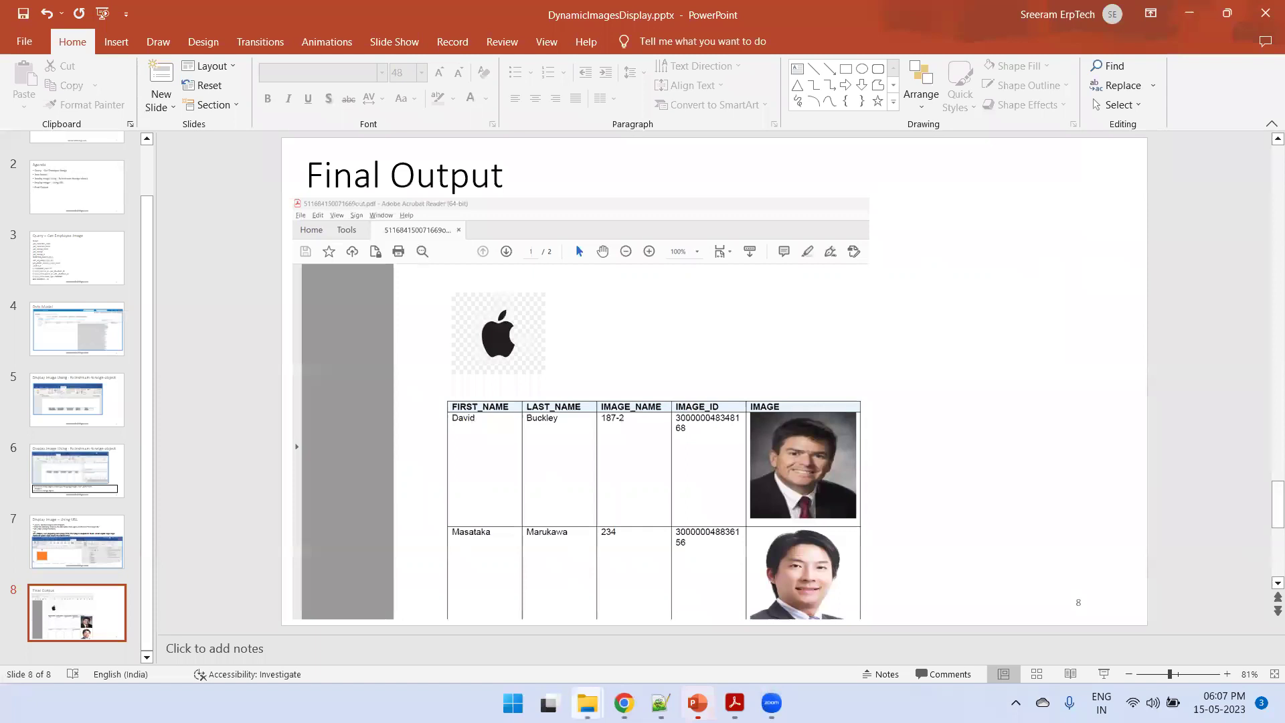
- Switch to the Oracle catalog in Chrome, create a new data model, and copy the whole SQL query from Query.sql in Notepad++
{"action": "left_click", "coordinate": [623, 703]}
{"action": "scroll", "coordinate": [194, 268], "scroll_direction": "down", "scroll_amount": 1}
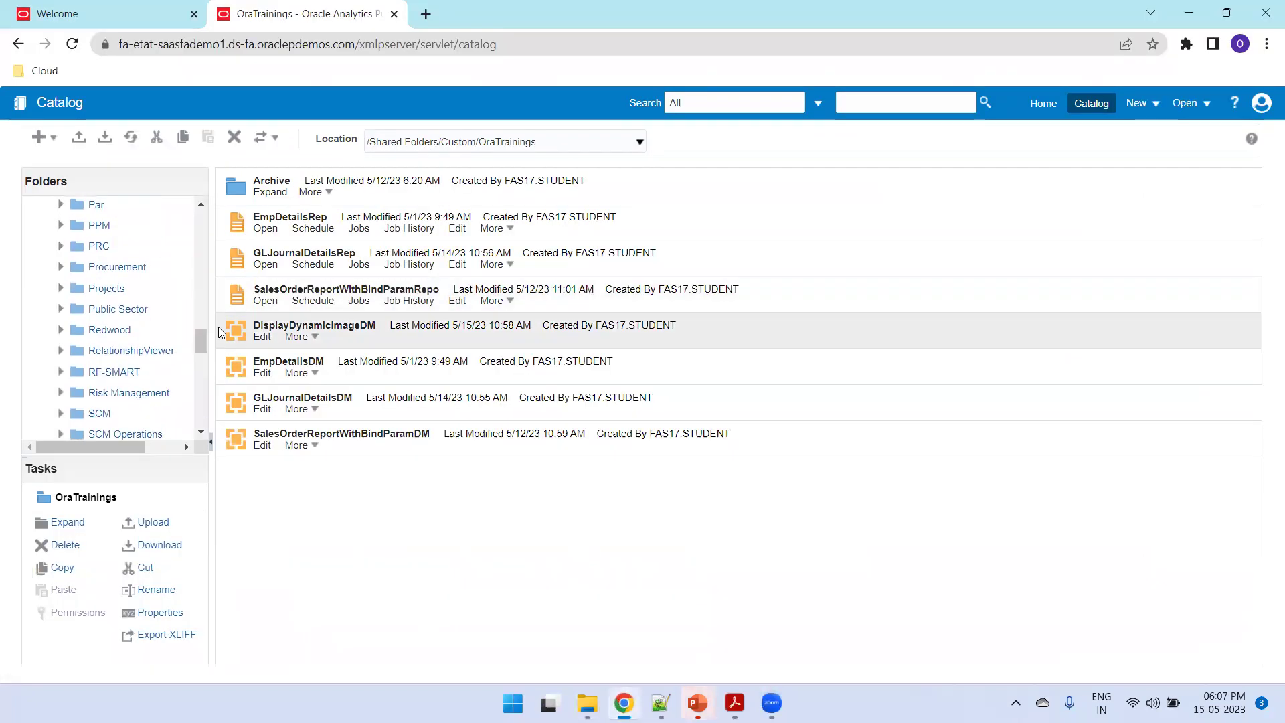
{"action": "scroll", "coordinate": [201, 321], "scroll_direction": "up", "scroll_amount": 3}
{"action": "left_click", "coordinate": [1141, 103]}
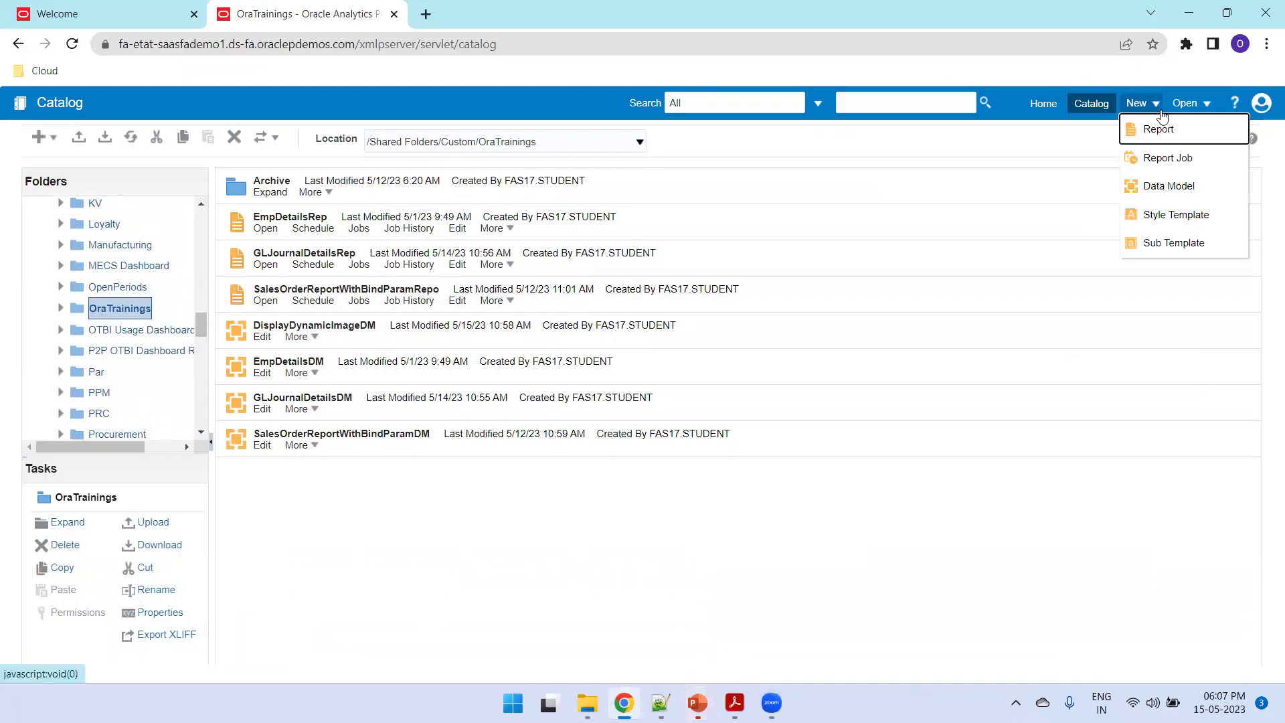
{"action": "left_click", "coordinate": [1151, 180]}
{"action": "left_click", "coordinate": [660, 702]}
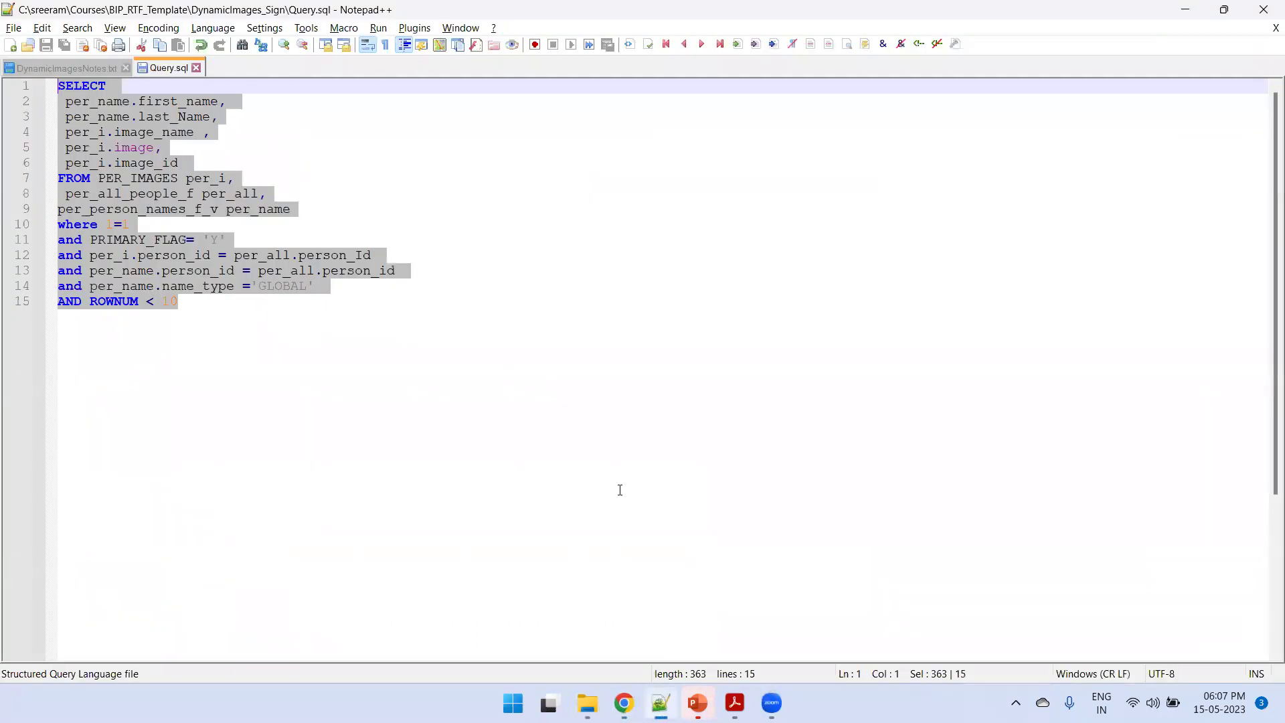
{"action": "key", "text": "alt+Tab"}
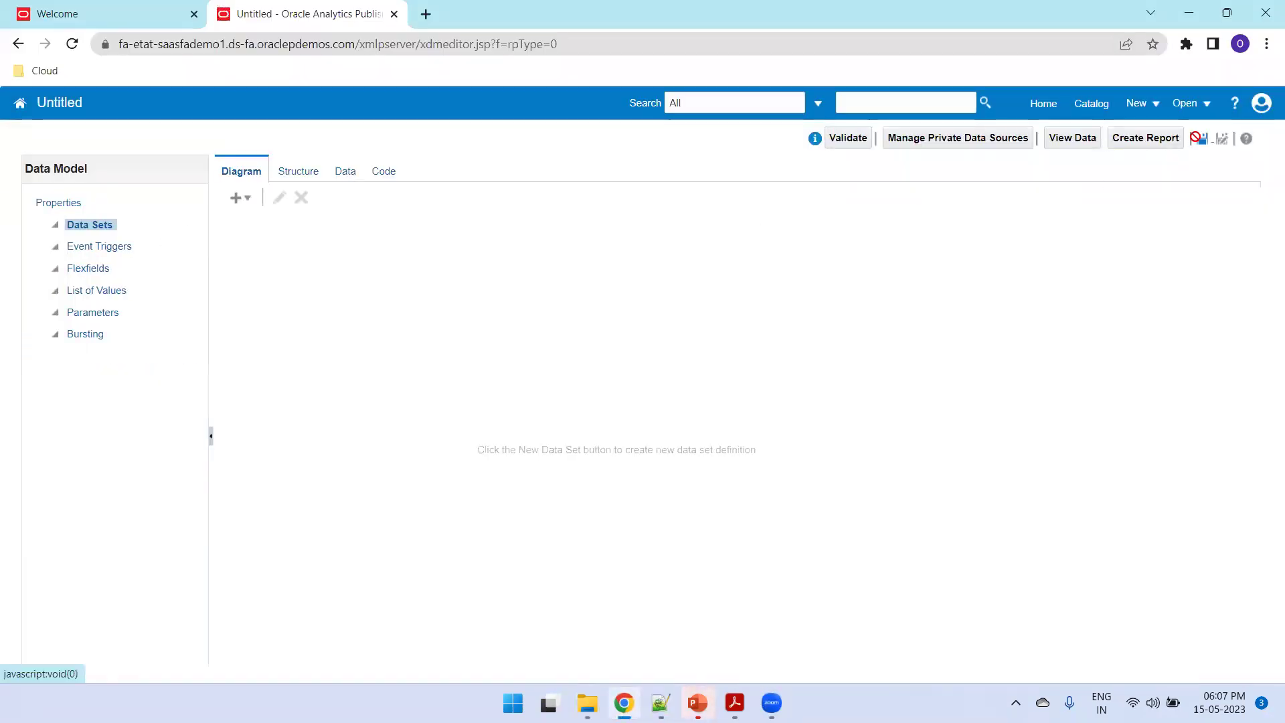
- Save the new data model as HRMSEmployeeImagesDM in Shared Folders/Custom/OraTrainings
{"action": "left_click", "coordinate": [1201, 139]}
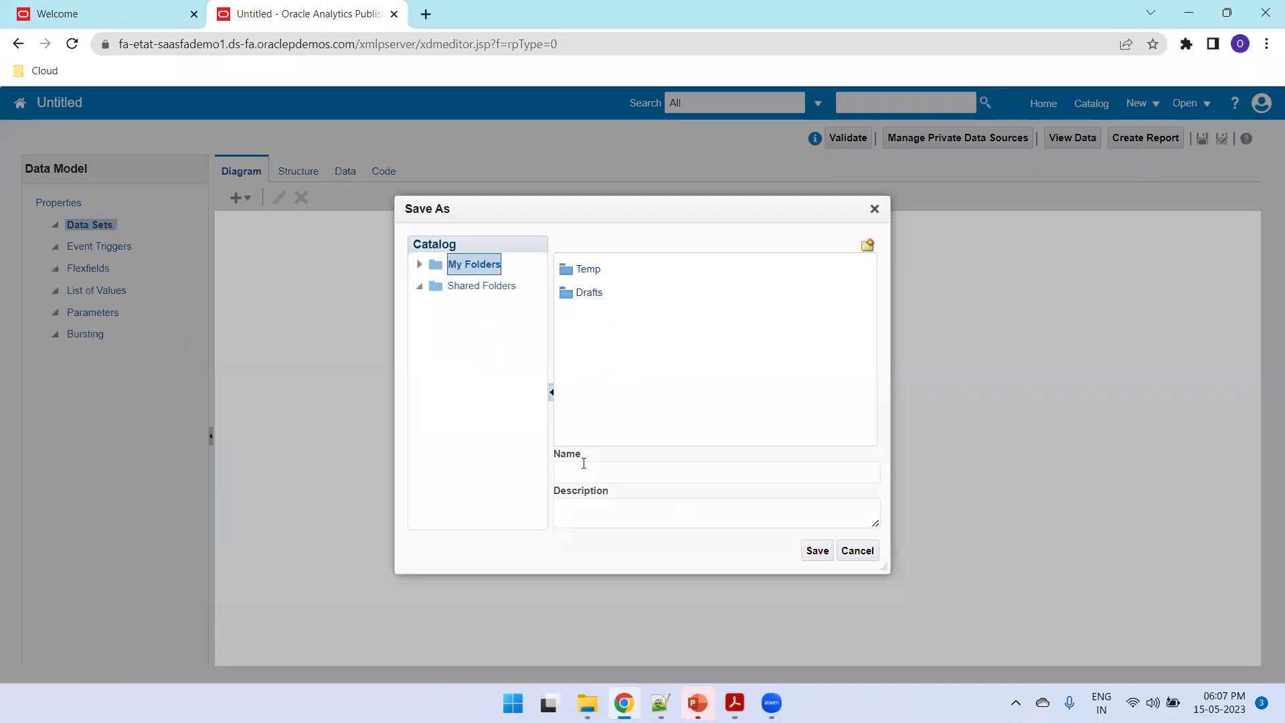
{"action": "left_click", "coordinate": [463, 287]}
{"action": "double_click", "coordinate": [600, 346]}
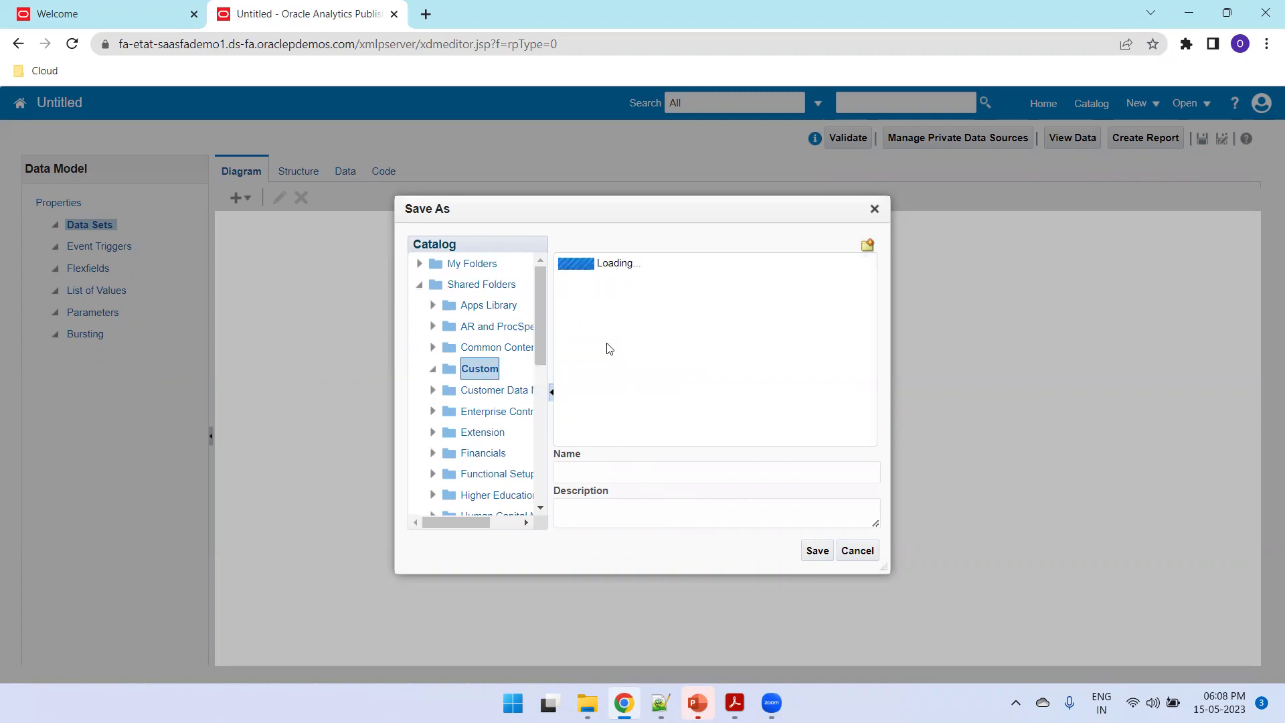
{"action": "scroll", "coordinate": [743, 398], "scroll_direction": "down", "scroll_amount": 5}
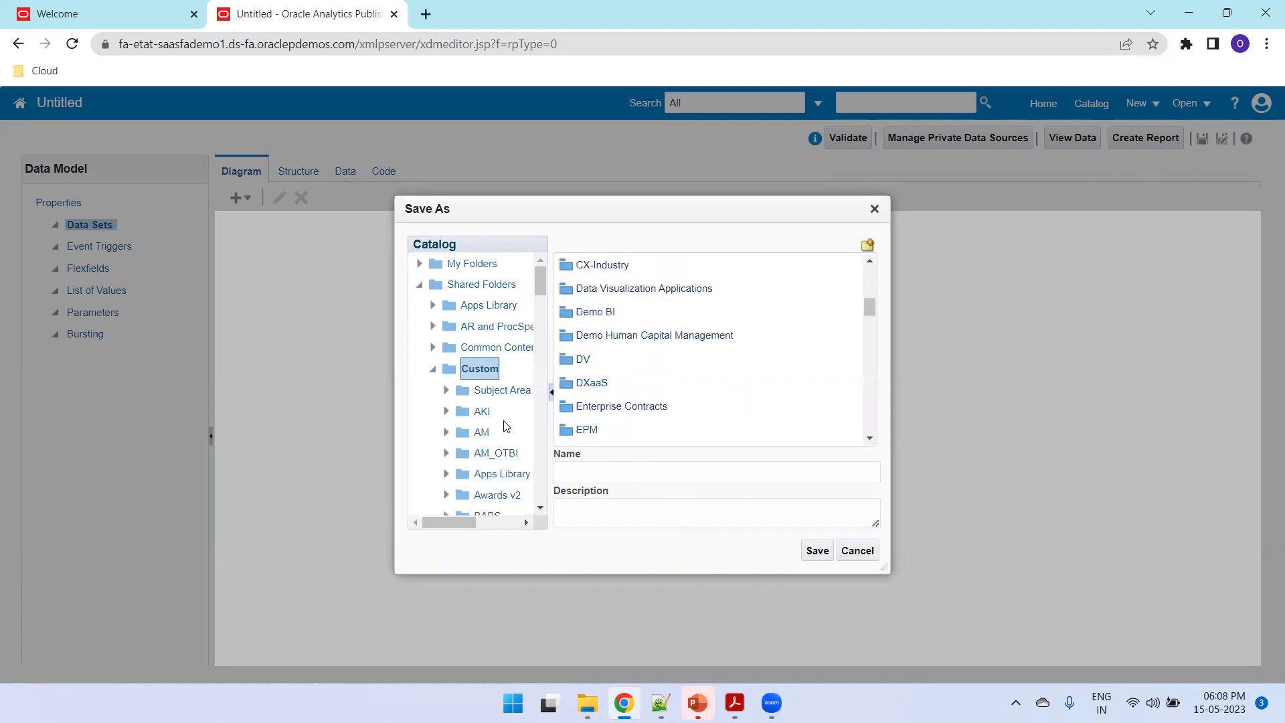
{"action": "scroll", "coordinate": [505, 429], "scroll_direction": "down", "scroll_amount": 6}
{"action": "scroll", "coordinate": [507, 447], "scroll_direction": "down", "scroll_amount": 6}
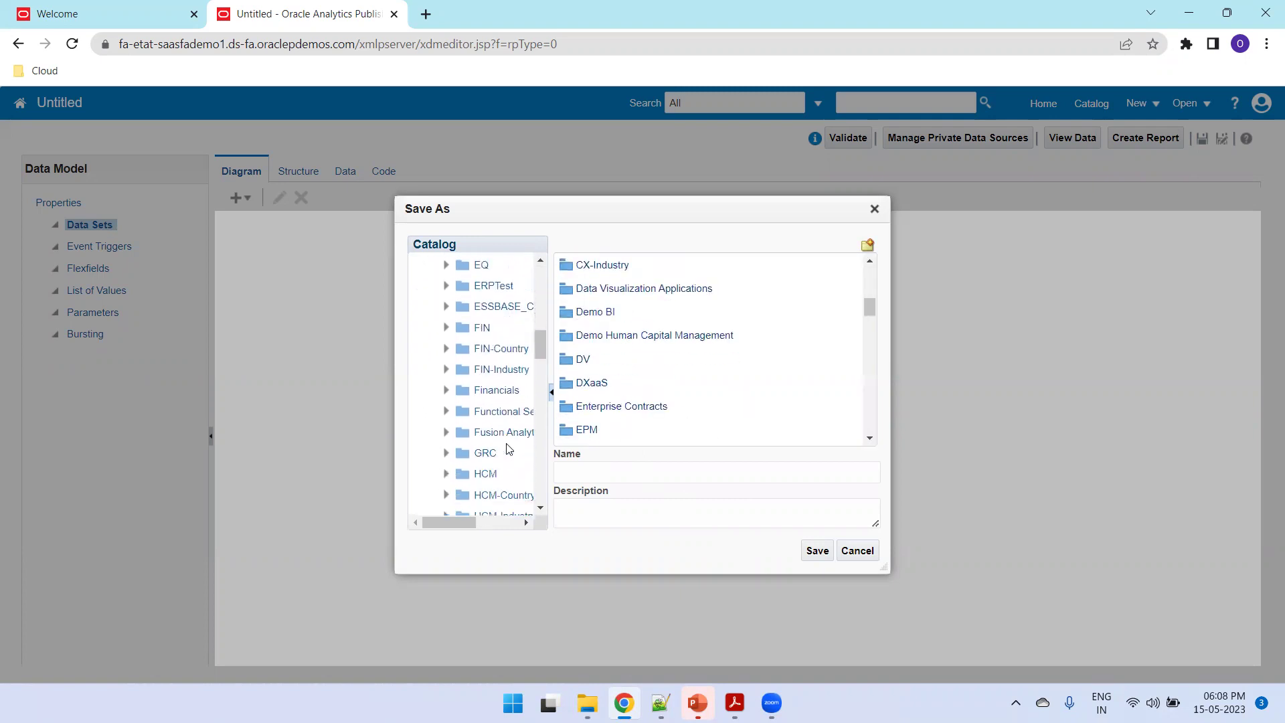
{"action": "scroll", "coordinate": [507, 447], "scroll_direction": "down", "scroll_amount": 6}
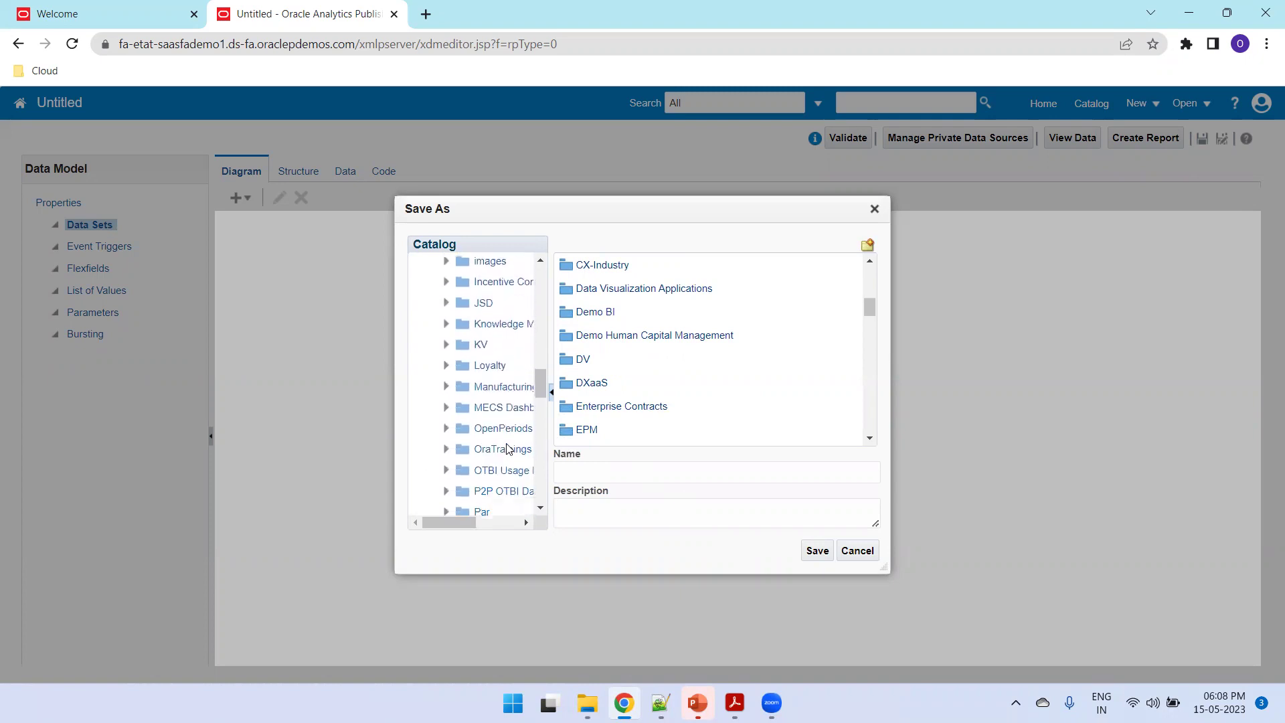
{"action": "left_click", "coordinate": [504, 395]}
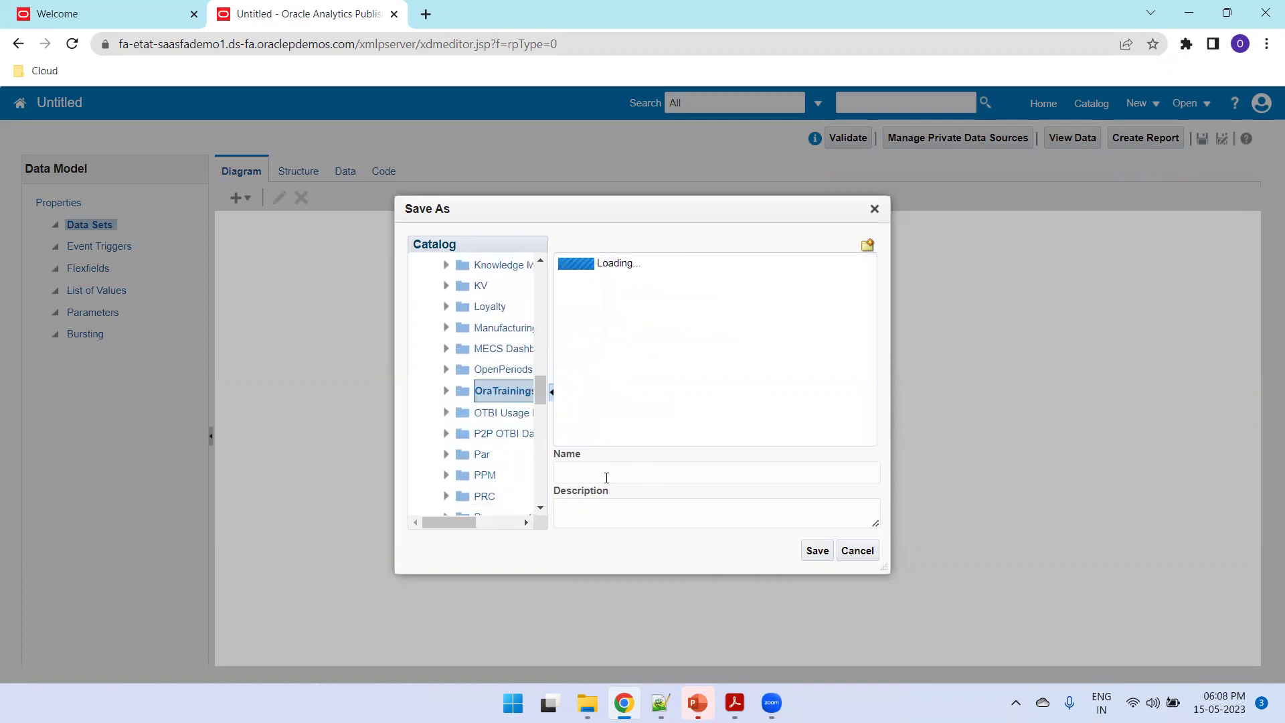
{"action": "left_click", "coordinate": [607, 474]}
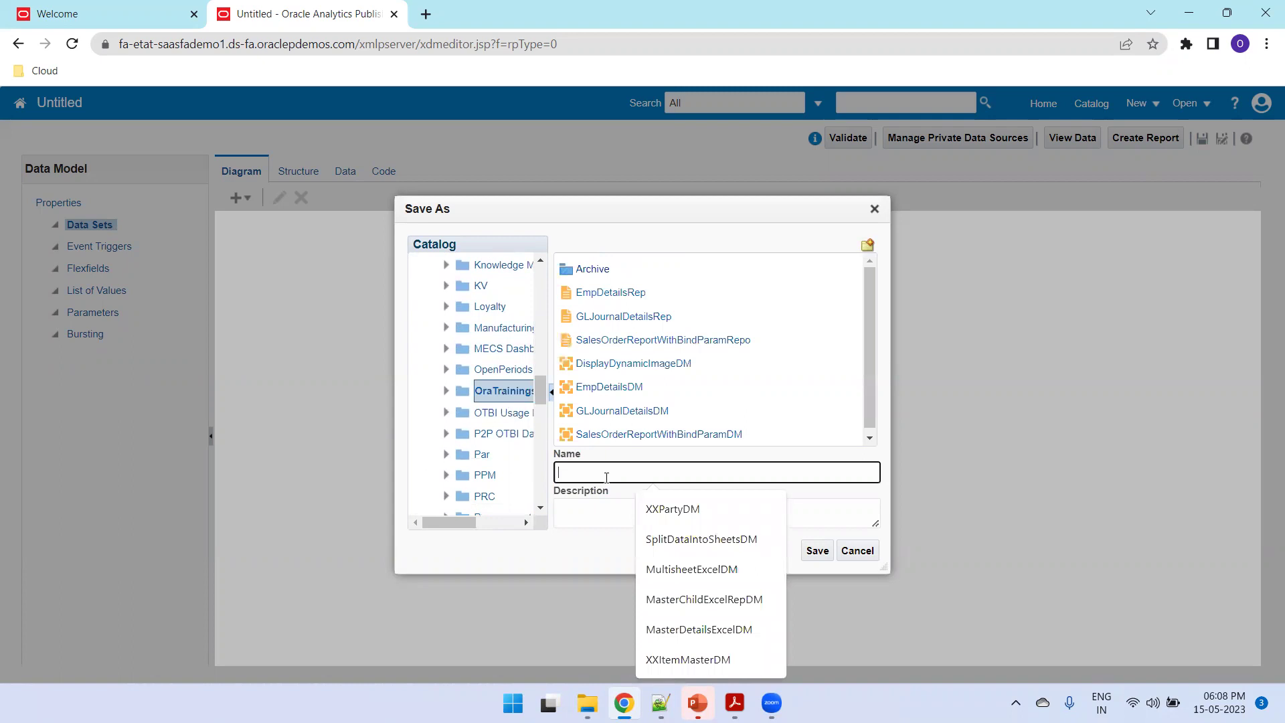
{"action": "type", "text": "HRMSEmployeeImagesDM"}
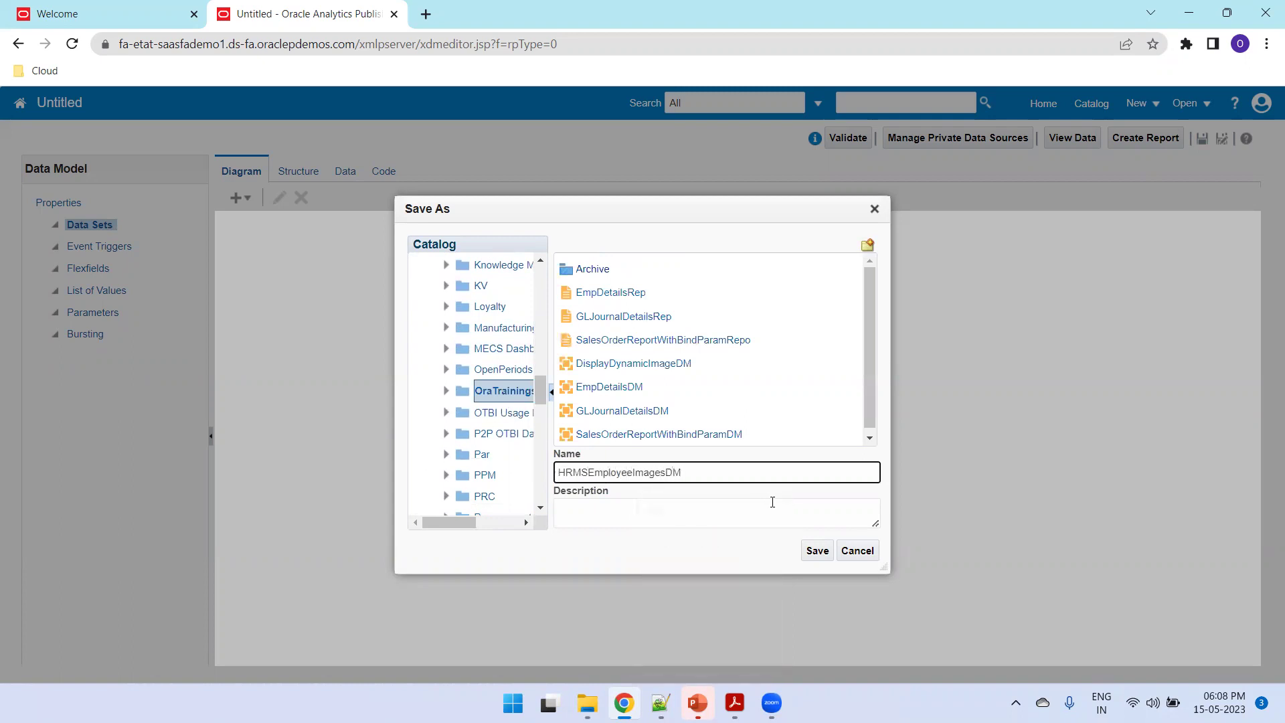
{"action": "left_click", "coordinate": [815, 551]}
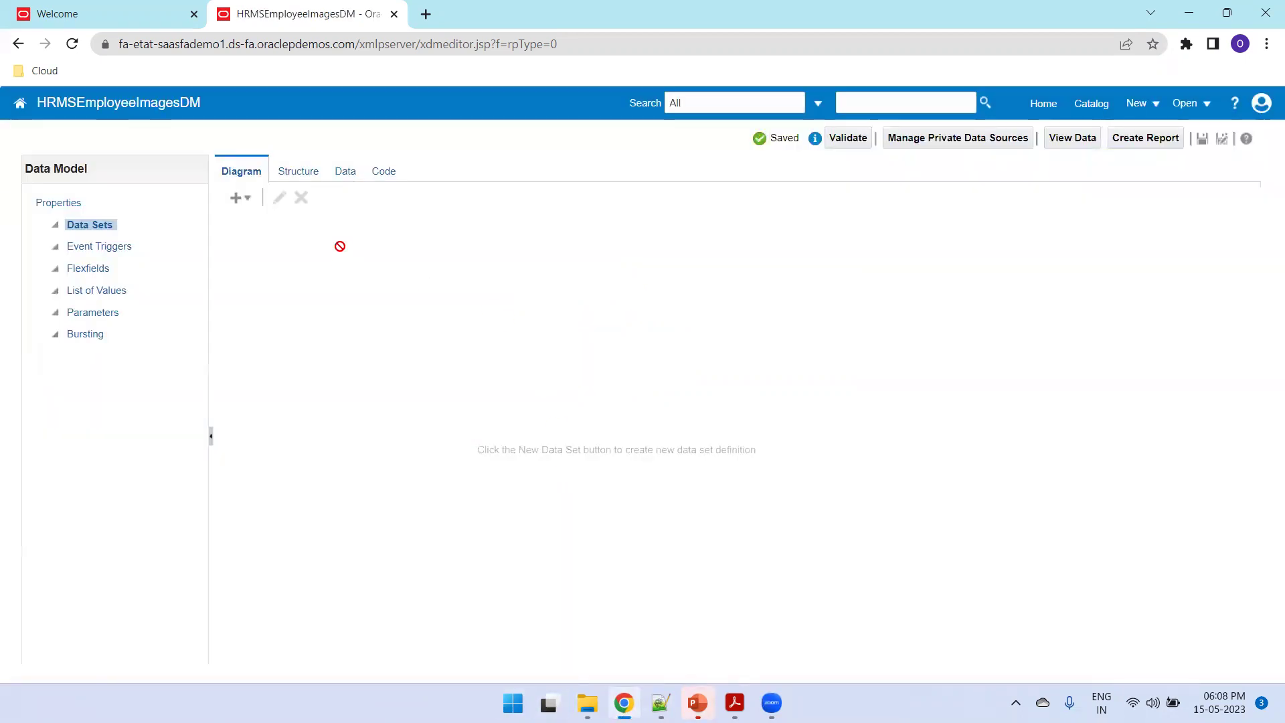
- Add an SQL query data set G_EMP on ApplicationDB_FSCM with the copied employee image query, and save the data model
{"action": "left_click", "coordinate": [241, 198]}
{"action": "left_click", "coordinate": [264, 218]}
{"action": "left_click", "coordinate": [567, 252]}
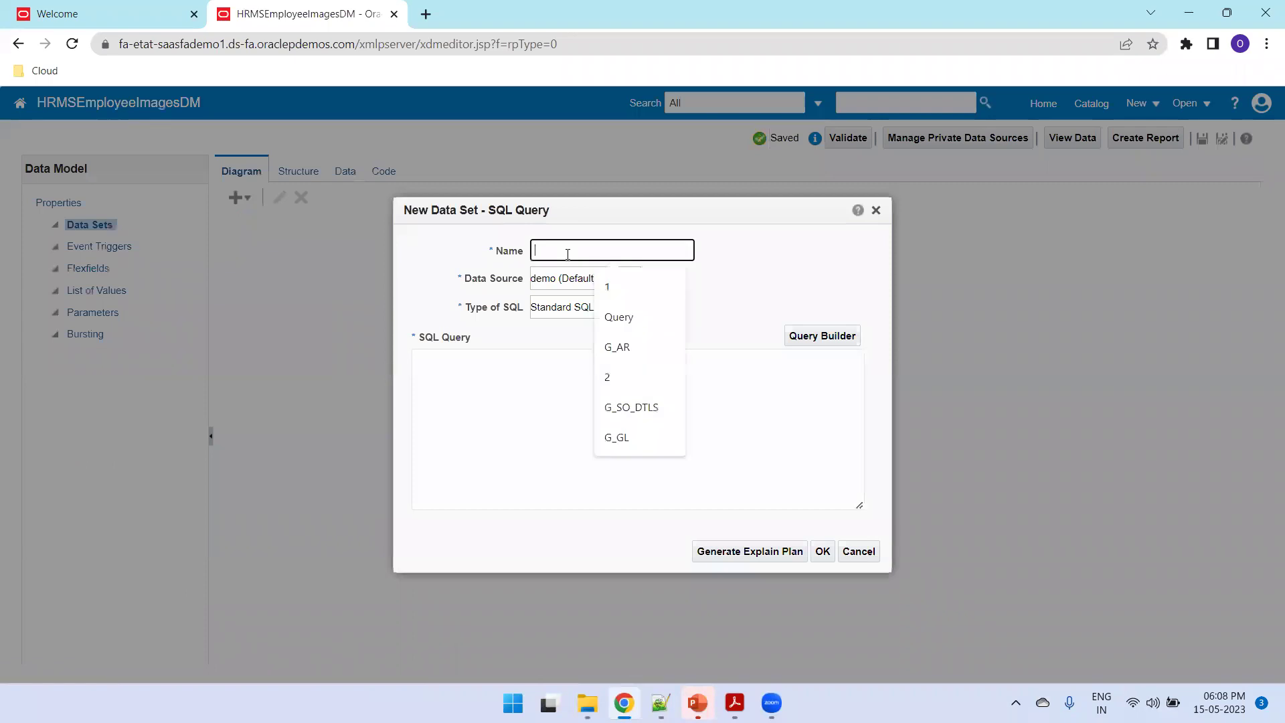
{"action": "type", "text": "G_"}
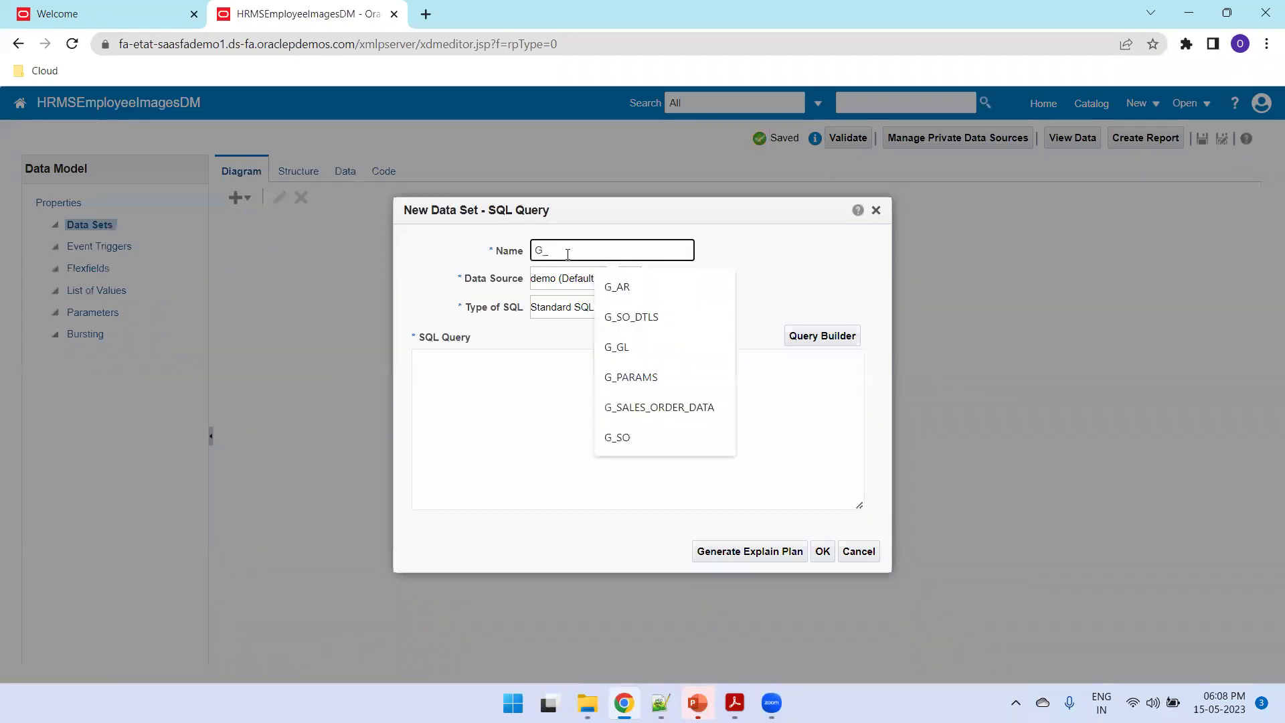
{"action": "type", "text": "EMP"}
{"action": "left_click", "coordinate": [576, 285]}
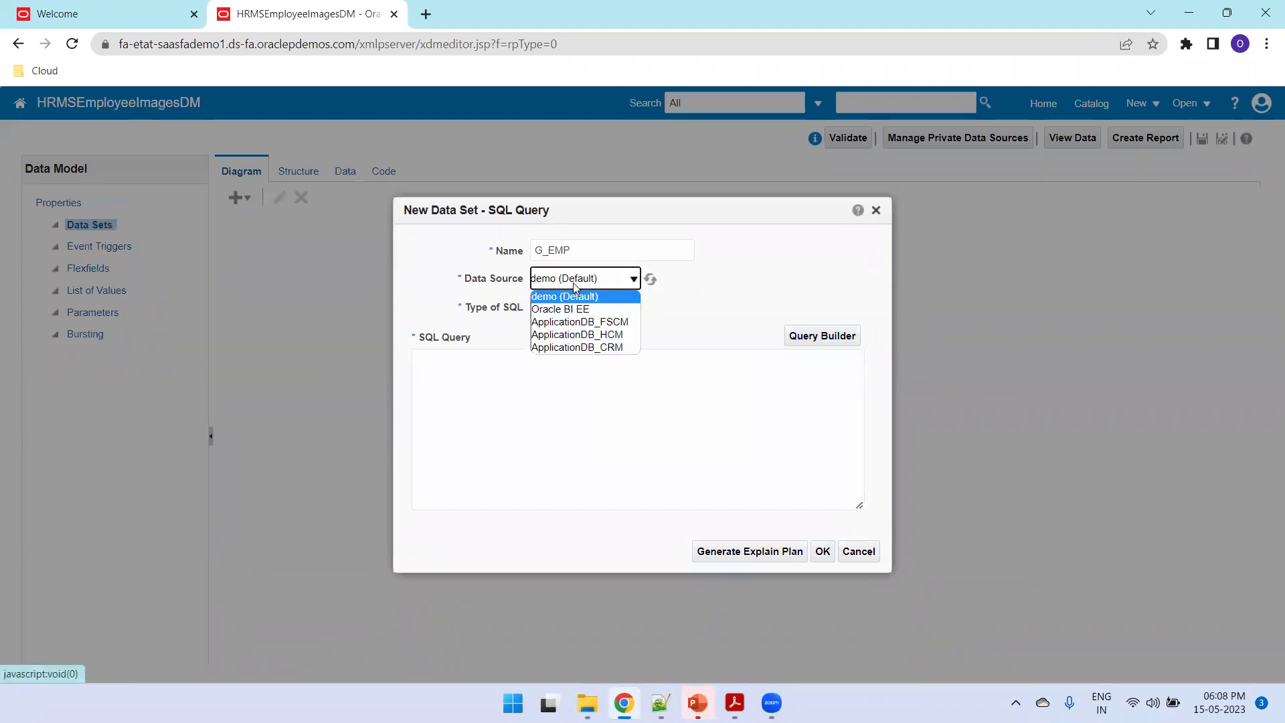
{"action": "left_click", "coordinate": [634, 328]}
{"action": "left_click", "coordinate": [622, 444]}
{"action": "type", "text": "SELECT  per_name.first_name,  per_name.last_Name,  per_i.image_name ,  per_i.image,  per_i.image_id FROM PER_IMAGES per_i,  per_all_people_f per_all, per_person_names_f_v per_name where 1=1 and PRIMARY_FLAG= 'Y' and per_i.person_id = per_all.person_Id and per_name.person_id = per_all.person_id and per_name.name_type ='GLOBAL' AND ROWNUM < 10"}
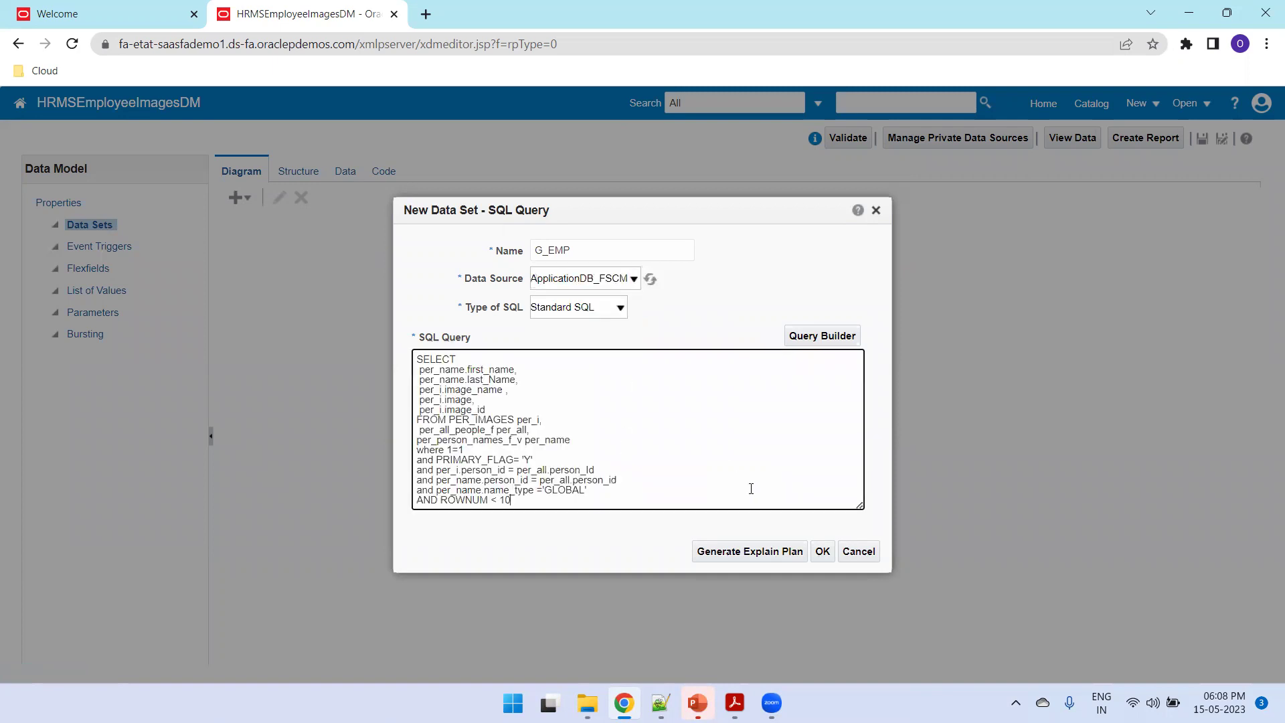
{"action": "left_click", "coordinate": [821, 554]}
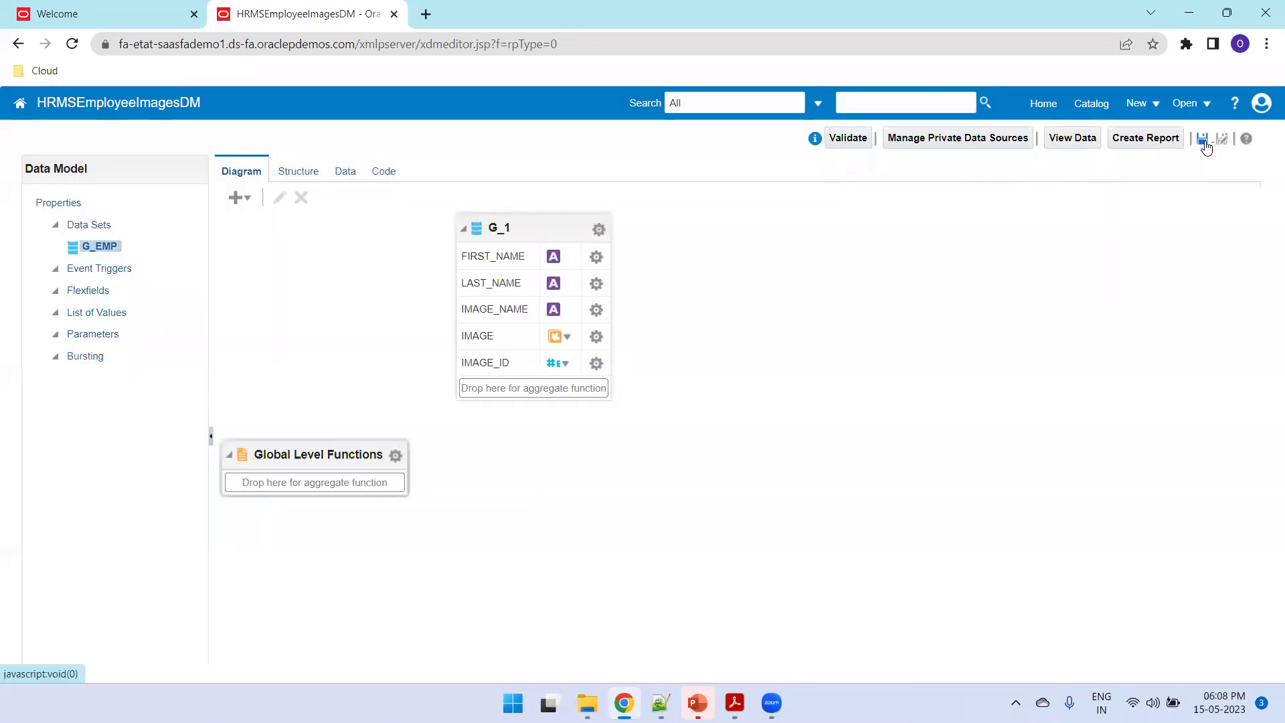
{"action": "left_click", "coordinate": [1203, 140]}
- Run the data model for 10 rows, show the result in table view, and export the data as XML
{"action": "left_click", "coordinate": [340, 174]}
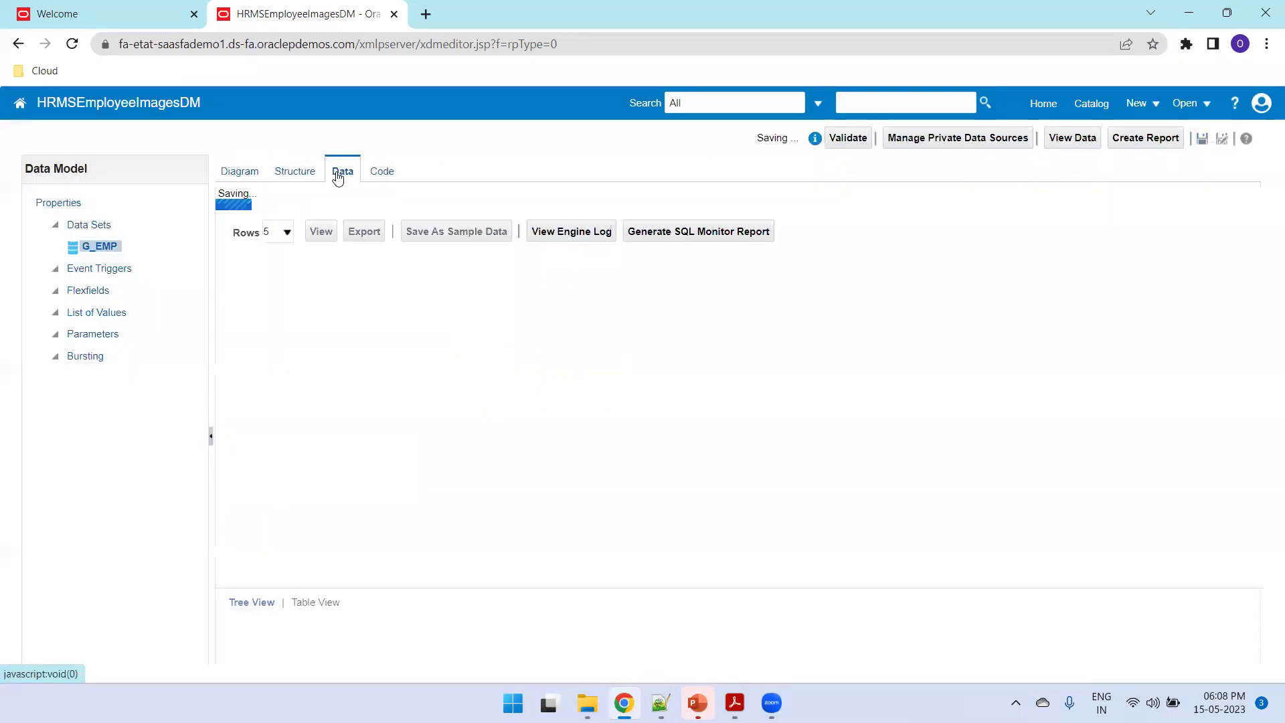
{"action": "left_click", "coordinate": [287, 232]}
{"action": "left_click", "coordinate": [280, 248]}
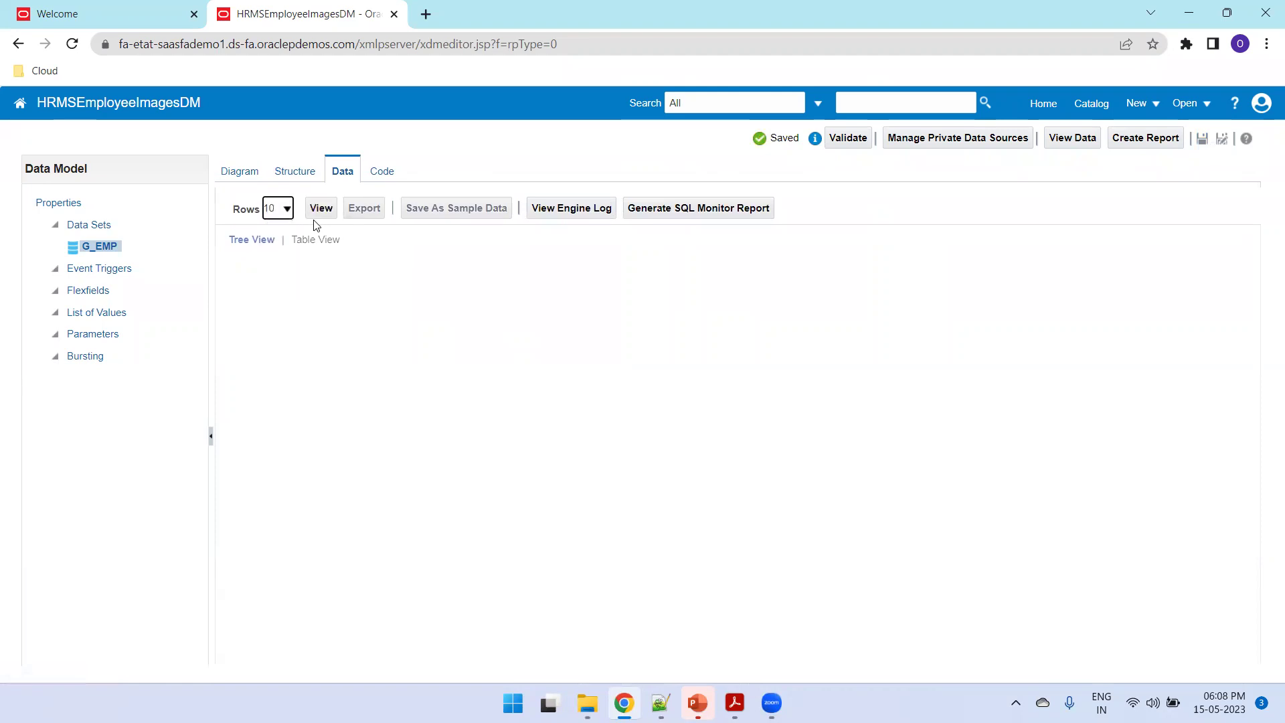
{"action": "left_click", "coordinate": [319, 215]}
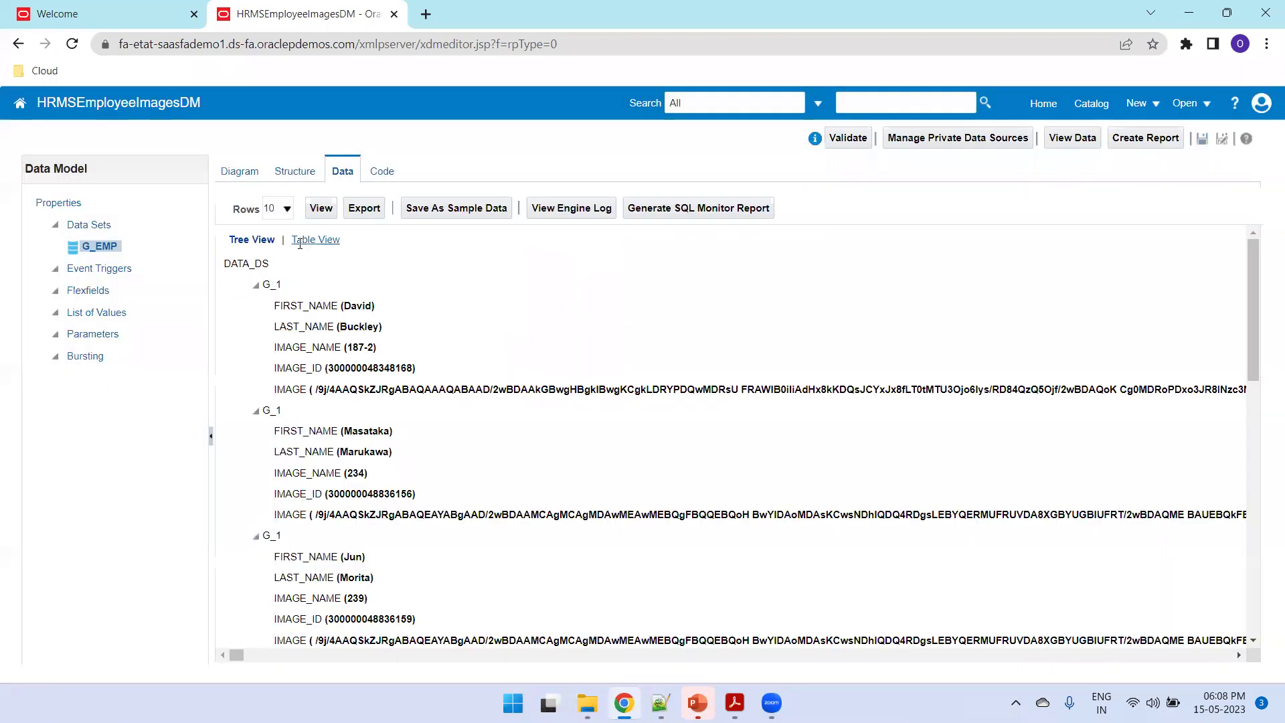
{"action": "left_click", "coordinate": [298, 240]}
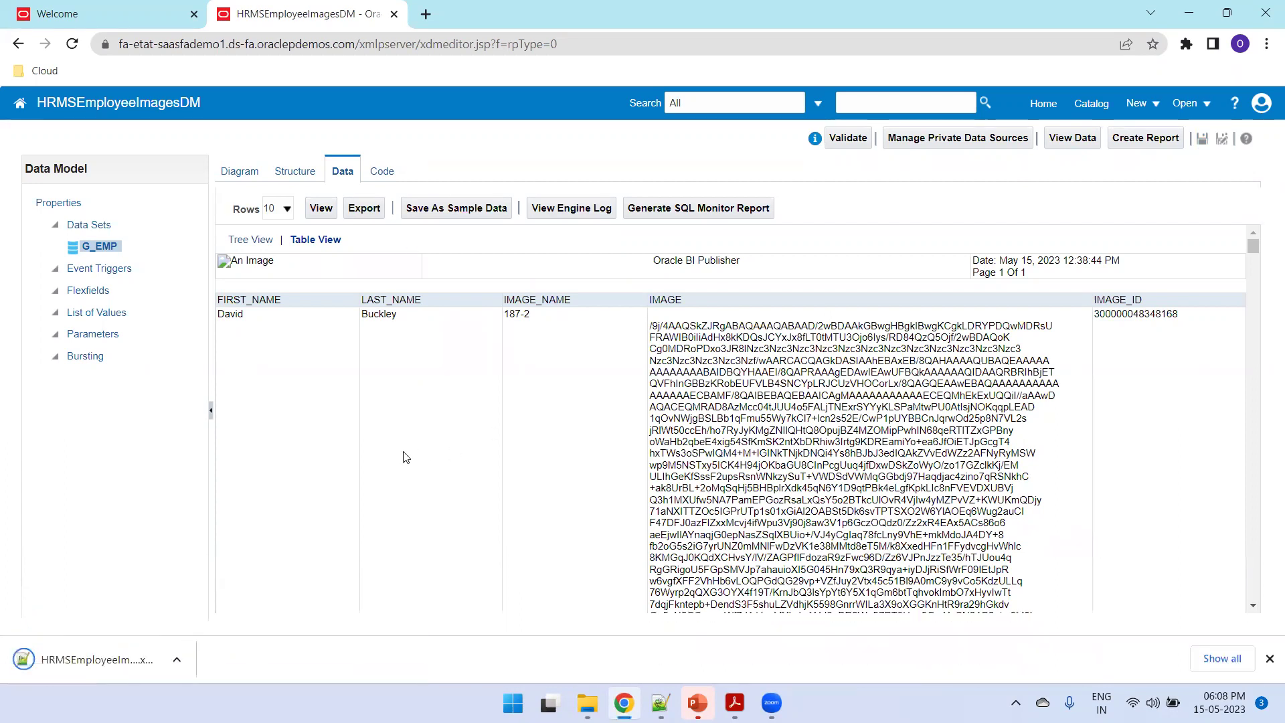
- Transfer the downloaded HRMSEmployeeImagesDM.xml from the Downloads folder into the DynamicImages_Sign folder
{"action": "key", "text": "ctrl+j"}
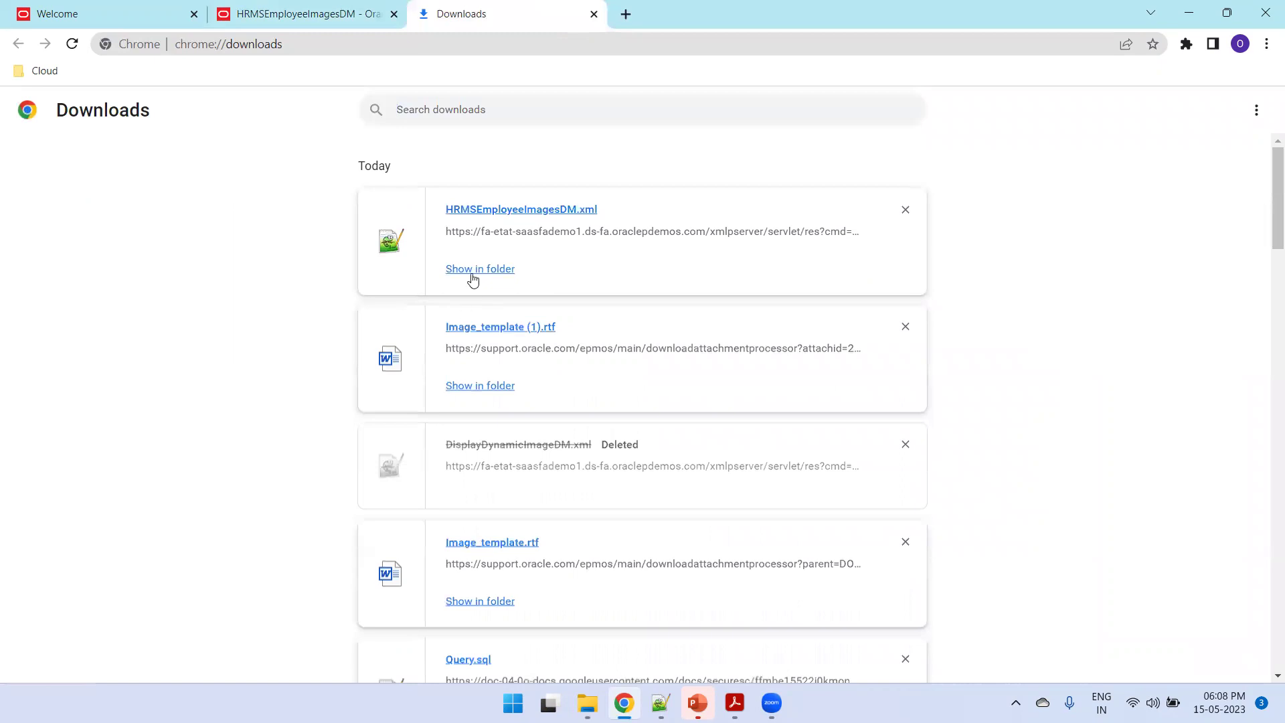
{"action": "left_click", "coordinate": [473, 271]}
{"action": "mouse_move", "coordinate": [588, 702]}
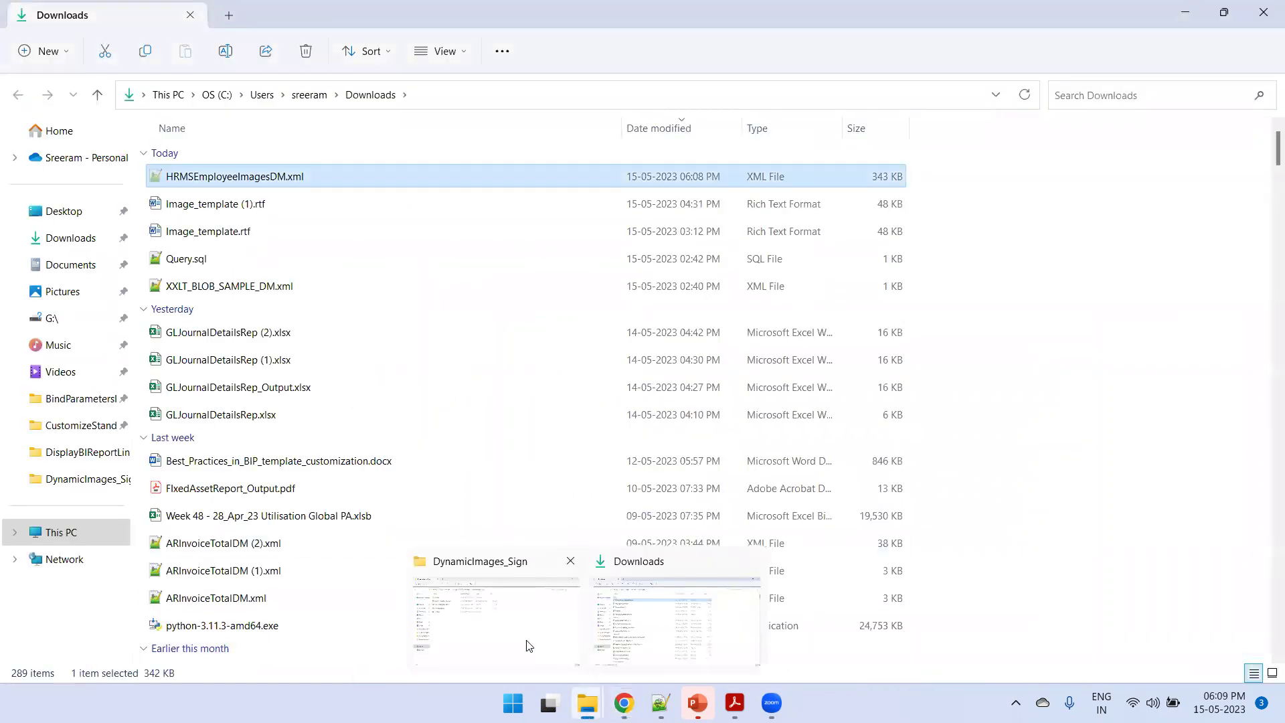
{"action": "left_click", "coordinate": [525, 642]}
{"action": "key", "text": "ctrl+v"}
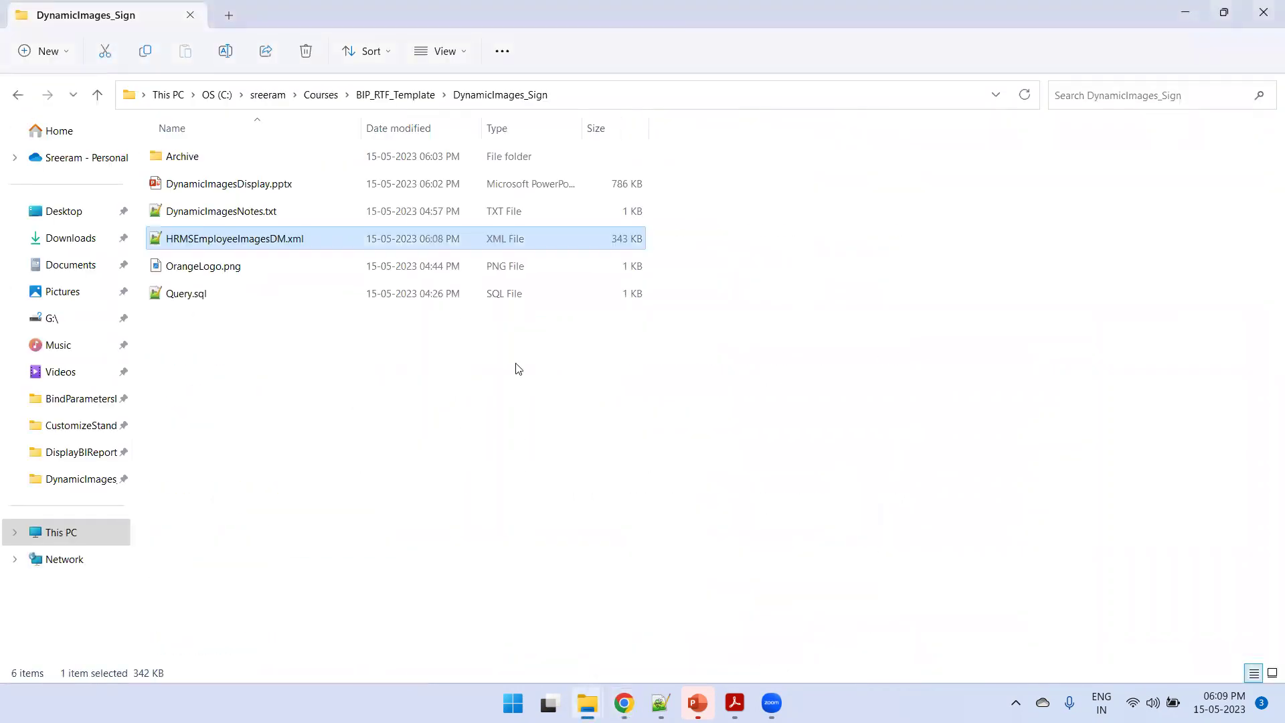
- Launch Word from the Run prompt with winword and create a blank document
{"action": "left_click", "coordinate": [573, 106]}
{"action": "key", "text": "super+r"}
{"action": "type", "text": "w"}
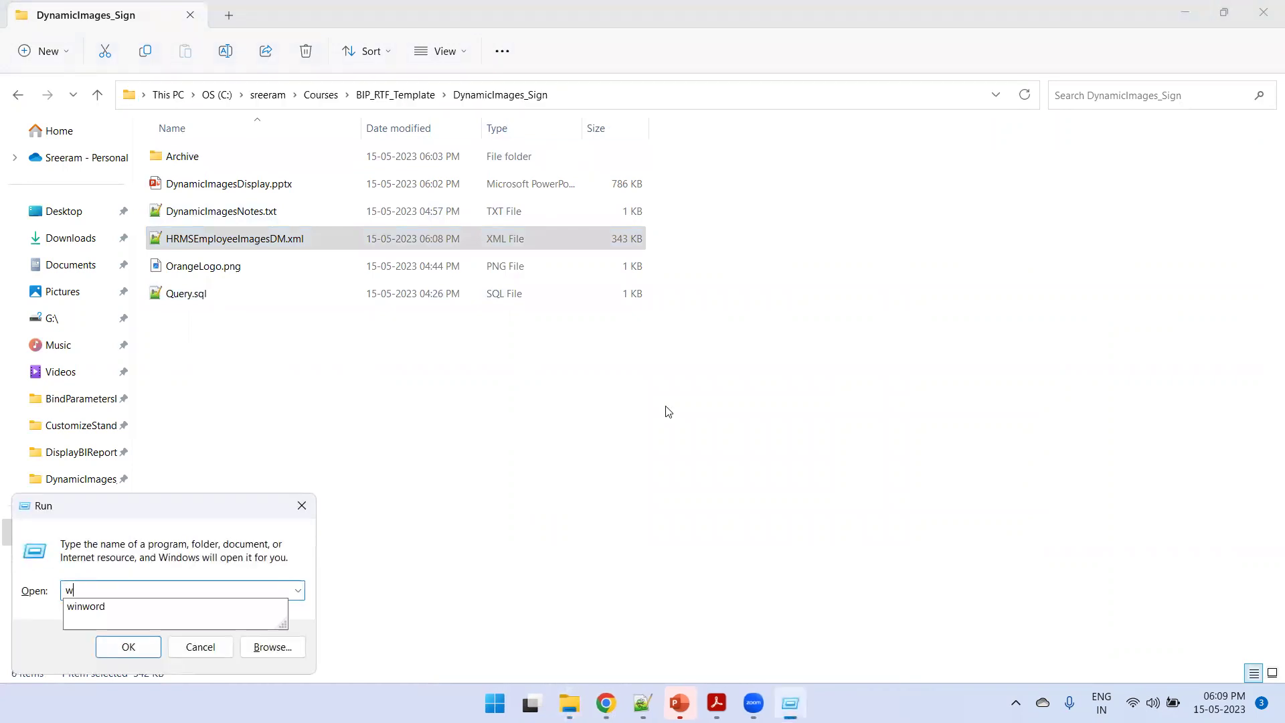
{"action": "type", "text": "inword"}
{"action": "key", "text": "Return"}
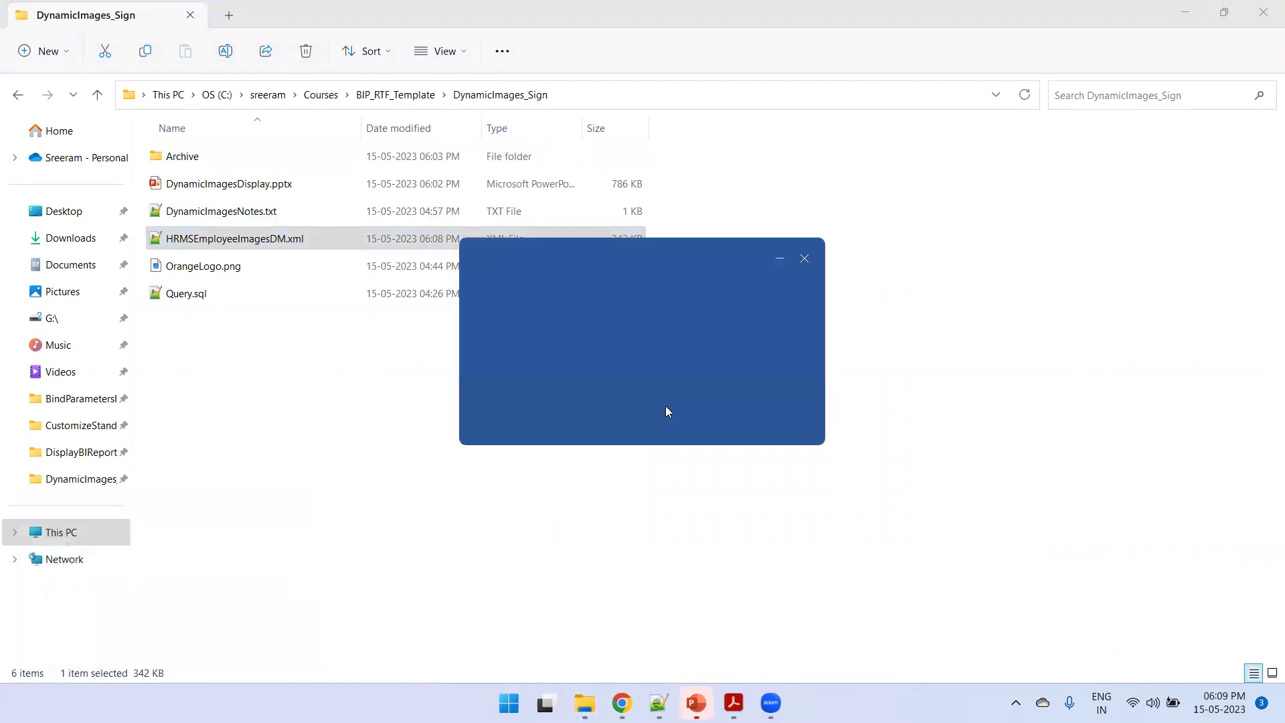
{"action": "left_click", "coordinate": [299, 210]}
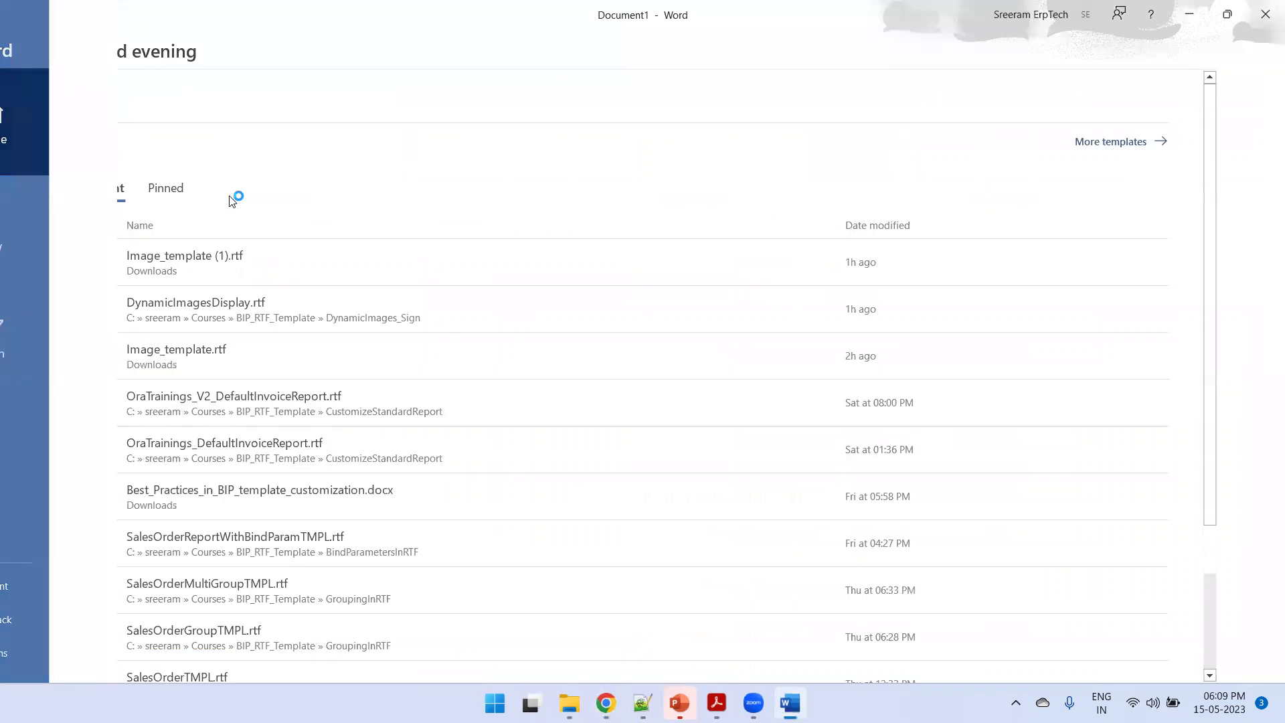
- Save the blank document in the DynamicImages_Sign folder as HRMSEmployeeImagesTMPL.rtf in Rich Text Format
{"action": "key", "text": "ctrl+s"}
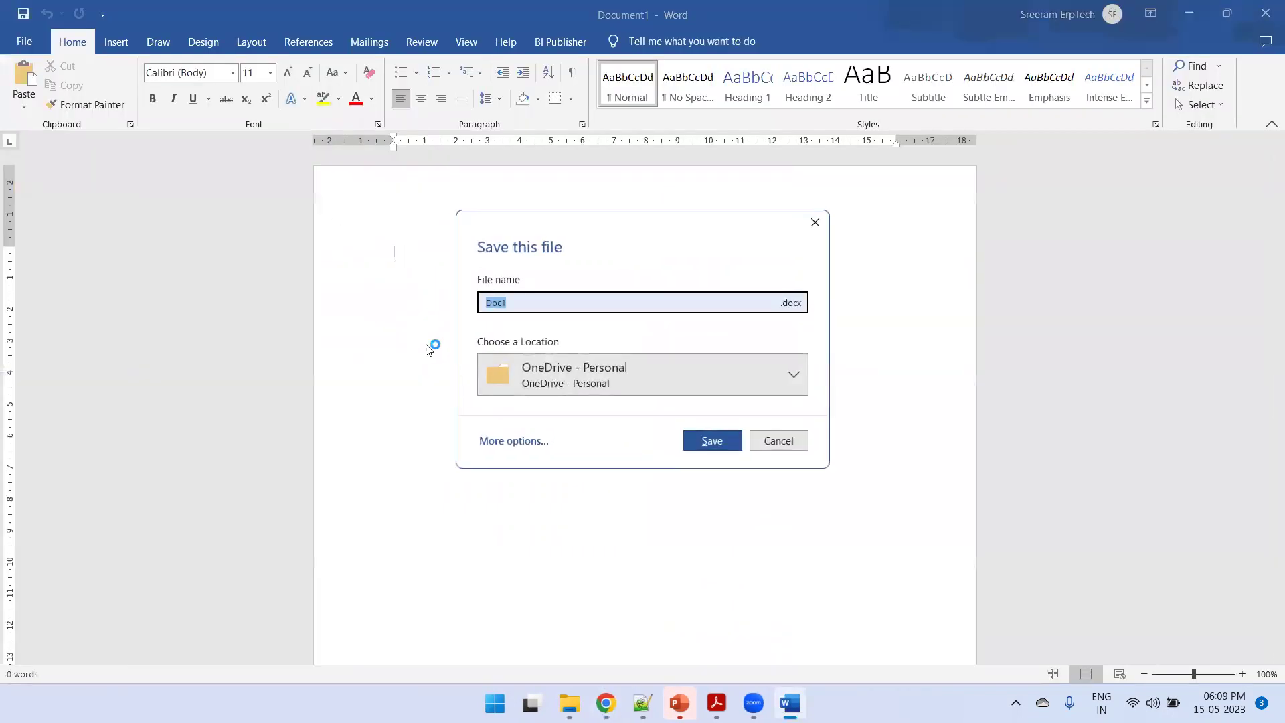
{"action": "left_click", "coordinate": [525, 441]}
{"action": "left_click", "coordinate": [301, 333]}
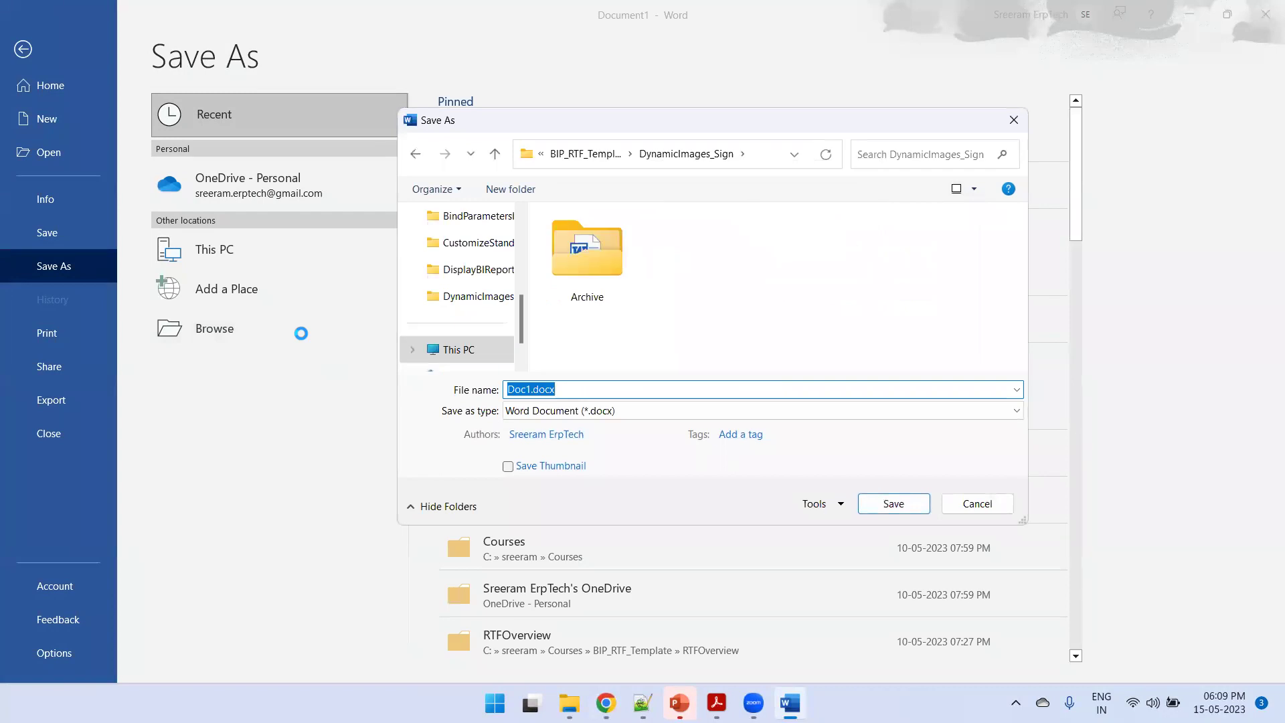
{"action": "type", "text": "HR"}
{"action": "key", "text": "Down"}
{"action": "key", "text": "BackSpace"}
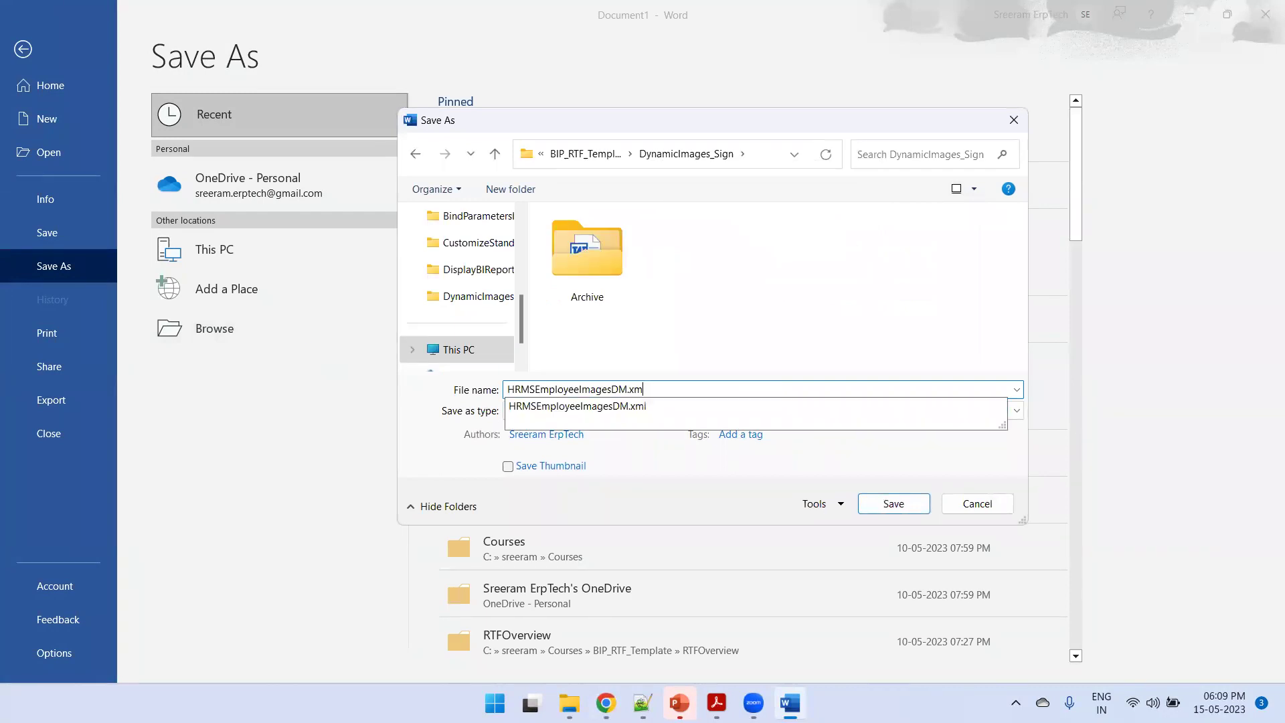
{"action": "type", "text": "TMPL"}
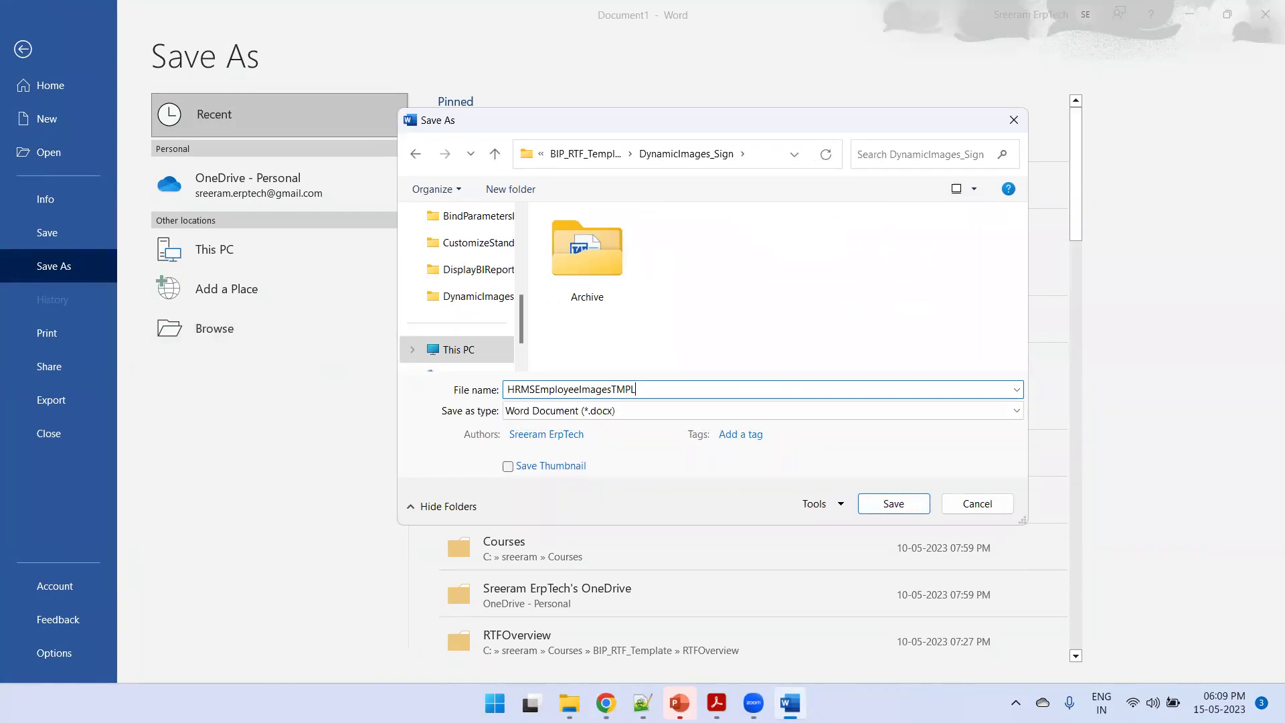
{"action": "key", "text": "Tab"}
{"action": "key", "text": "r"}
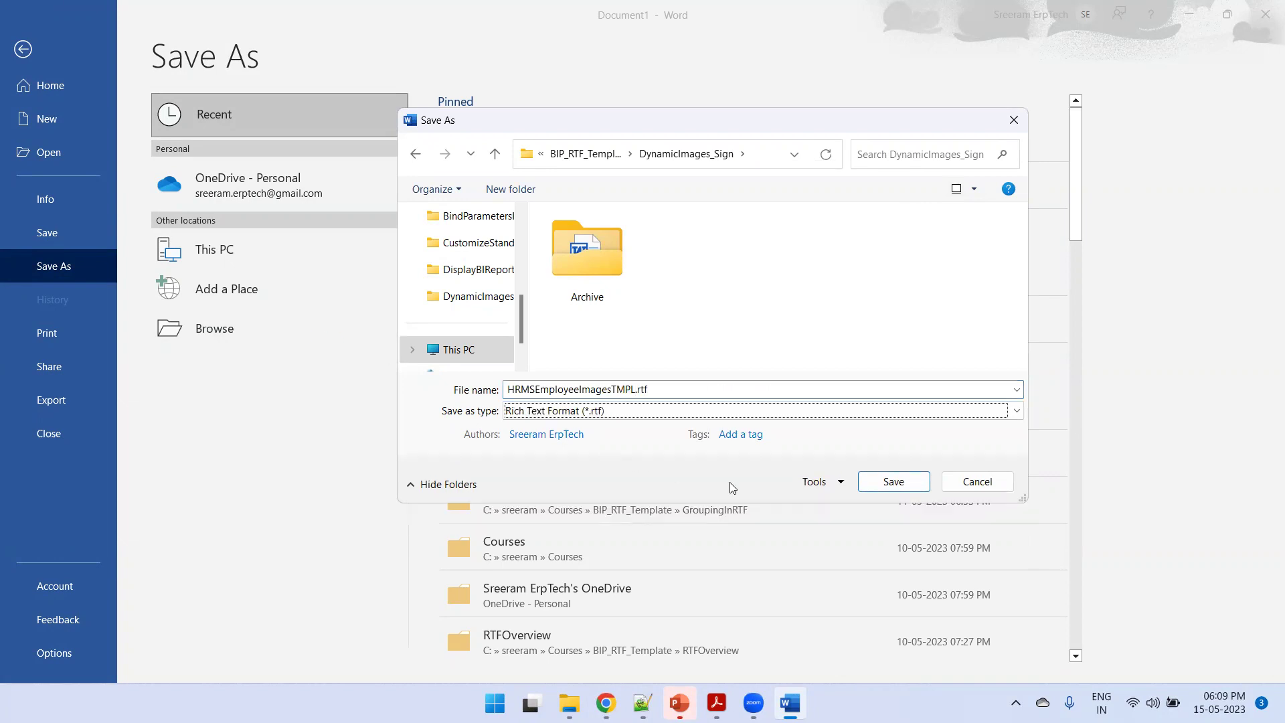
{"action": "left_click", "coordinate": [882, 481]}
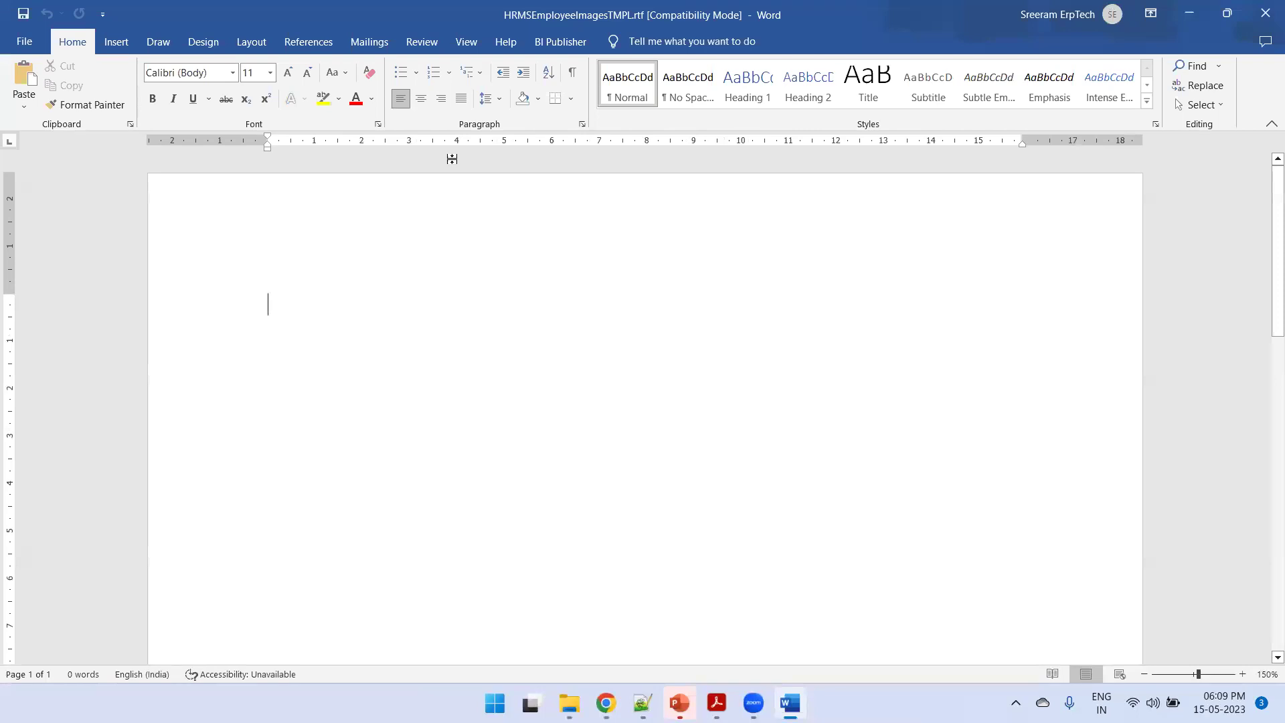
- Load HRMSEmployeeImagesDM.xml as the BI Publisher sample XML data for the template
{"action": "left_click", "coordinate": [561, 41]}
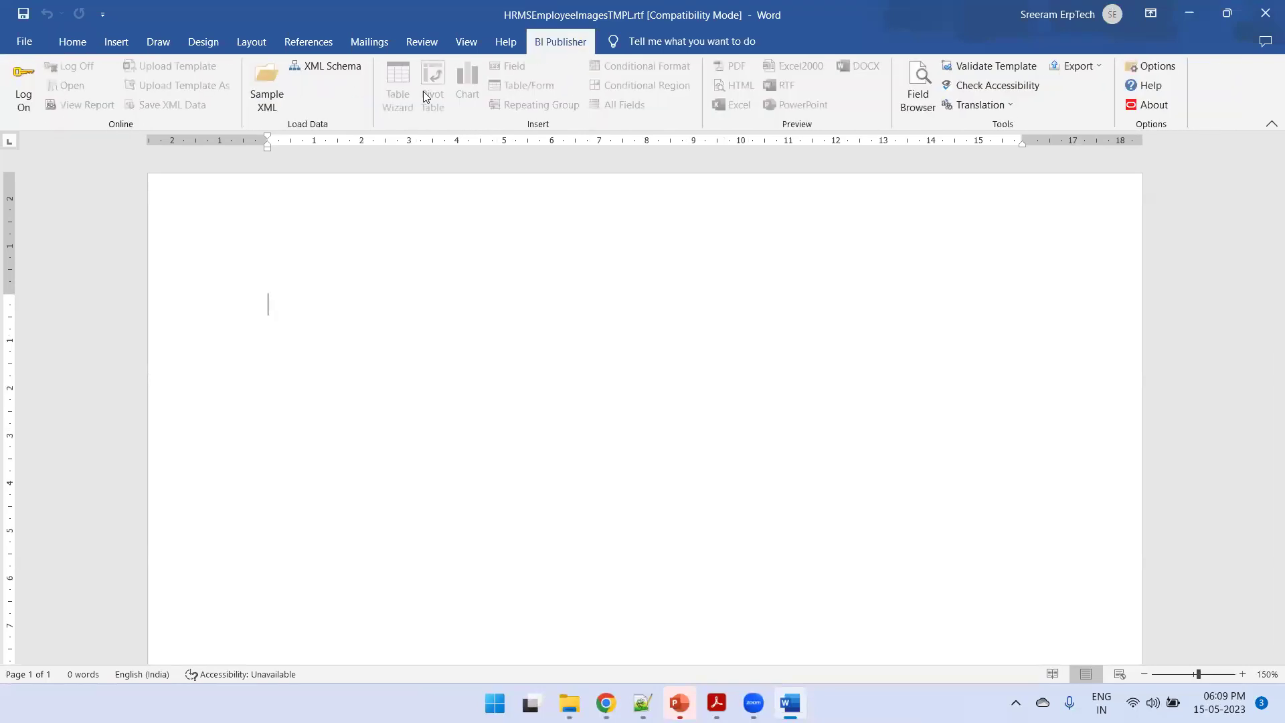
{"action": "left_click", "coordinate": [281, 96]}
{"action": "double_click", "coordinate": [393, 164]}
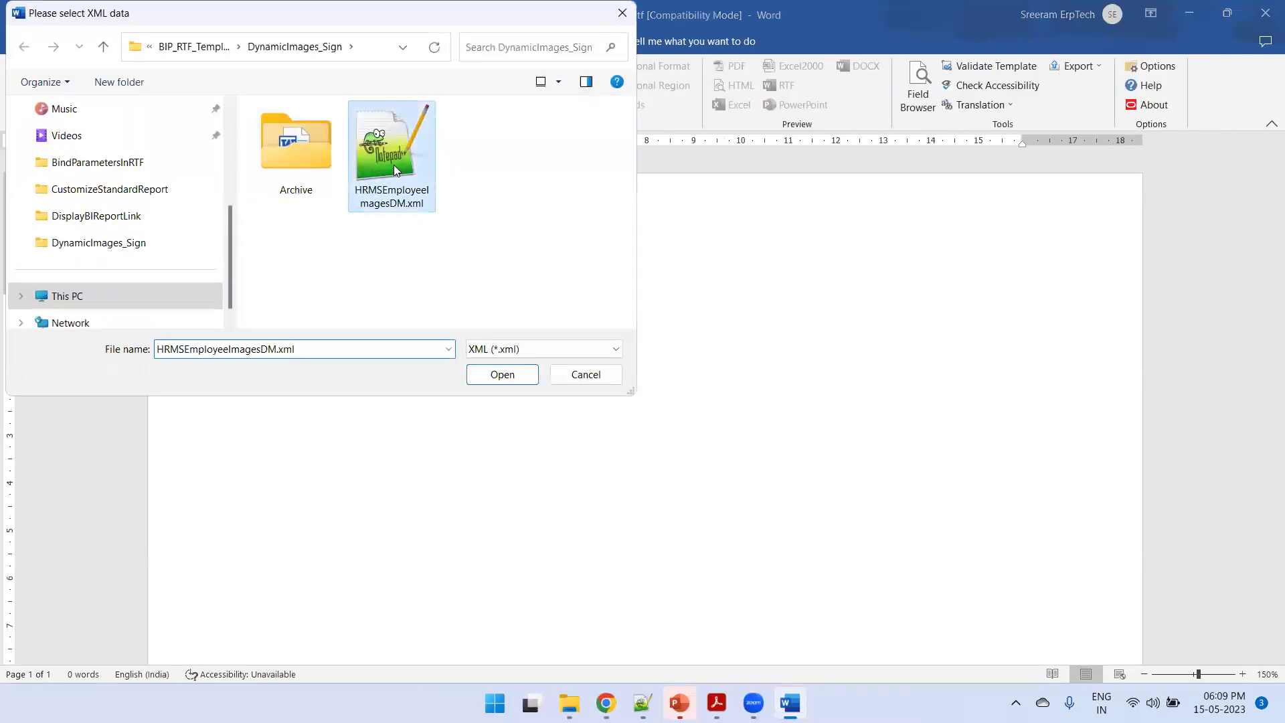
{"action": "left_click", "coordinate": [669, 403]}
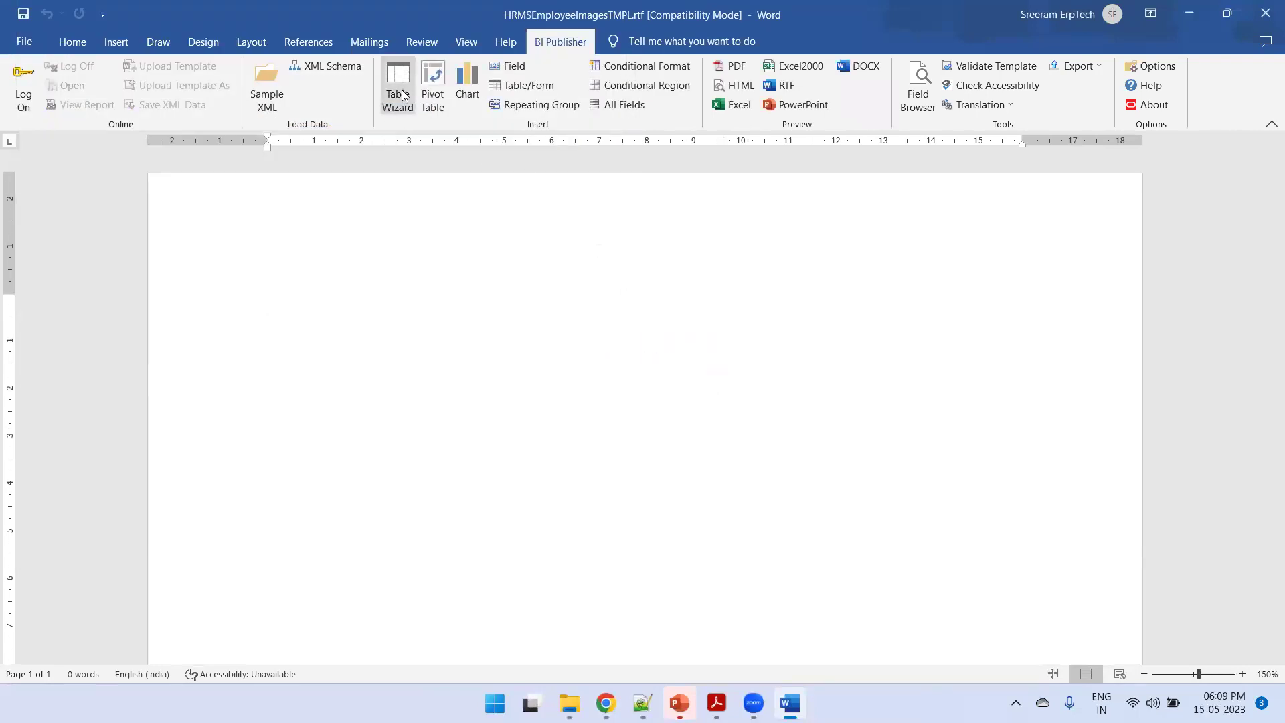
- Insert a table with the Table Wizard on data set /DATA_DS/G_1, including all five employee and image fields
{"action": "left_click", "coordinate": [401, 96]}
{"action": "left_click", "coordinate": [765, 478]}
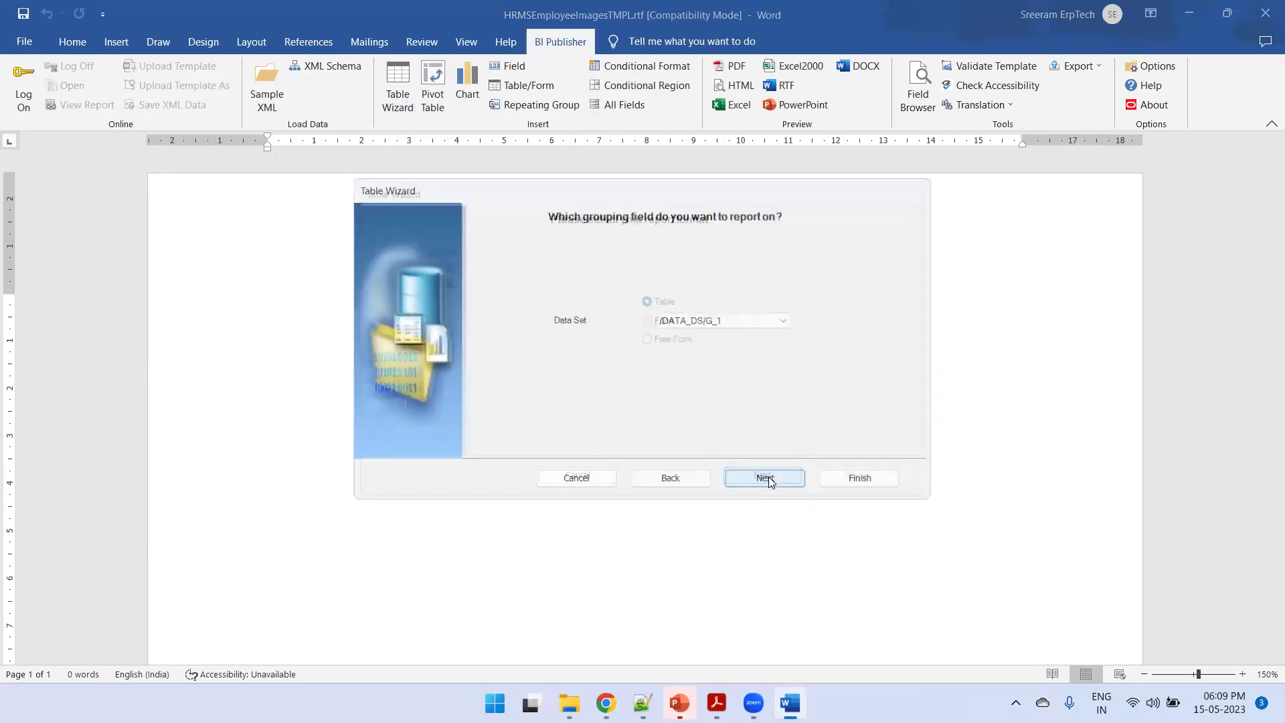
{"action": "left_click", "coordinate": [768, 482]}
{"action": "left_click", "coordinate": [678, 323]}
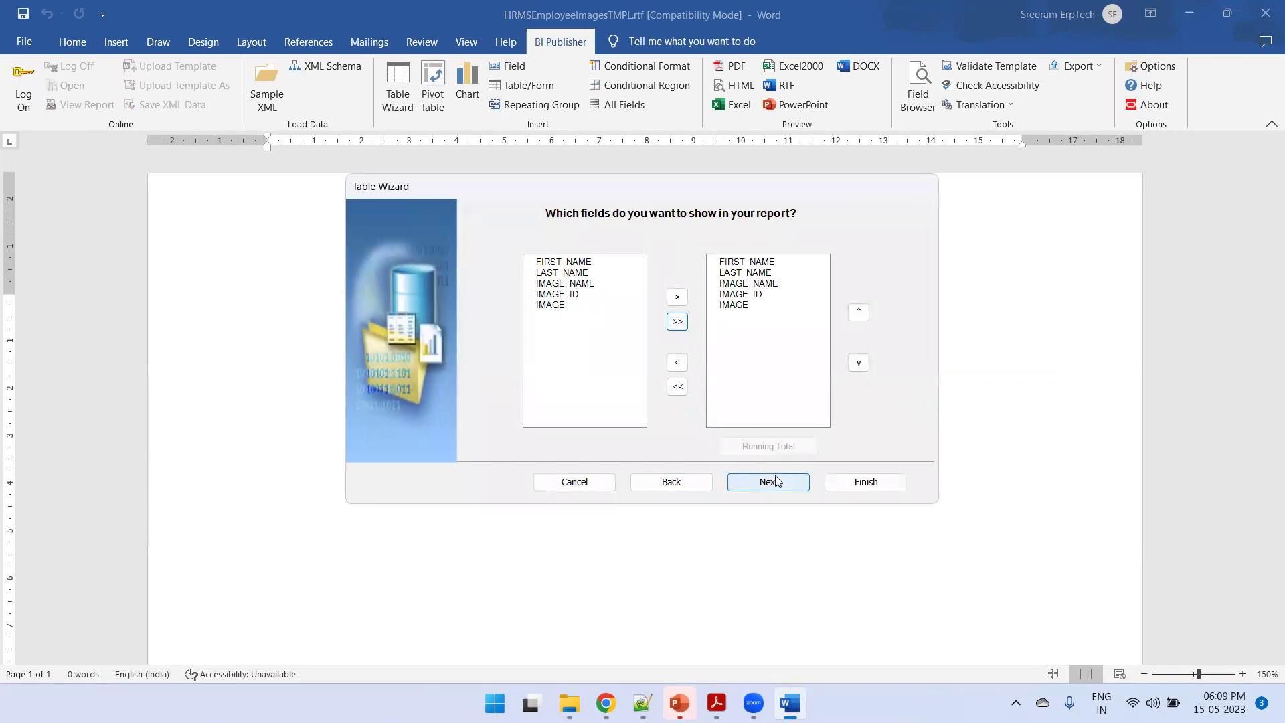
{"action": "left_click", "coordinate": [766, 482]}
{"action": "left_click", "coordinate": [794, 483]}
{"action": "left_click", "coordinate": [856, 477]}
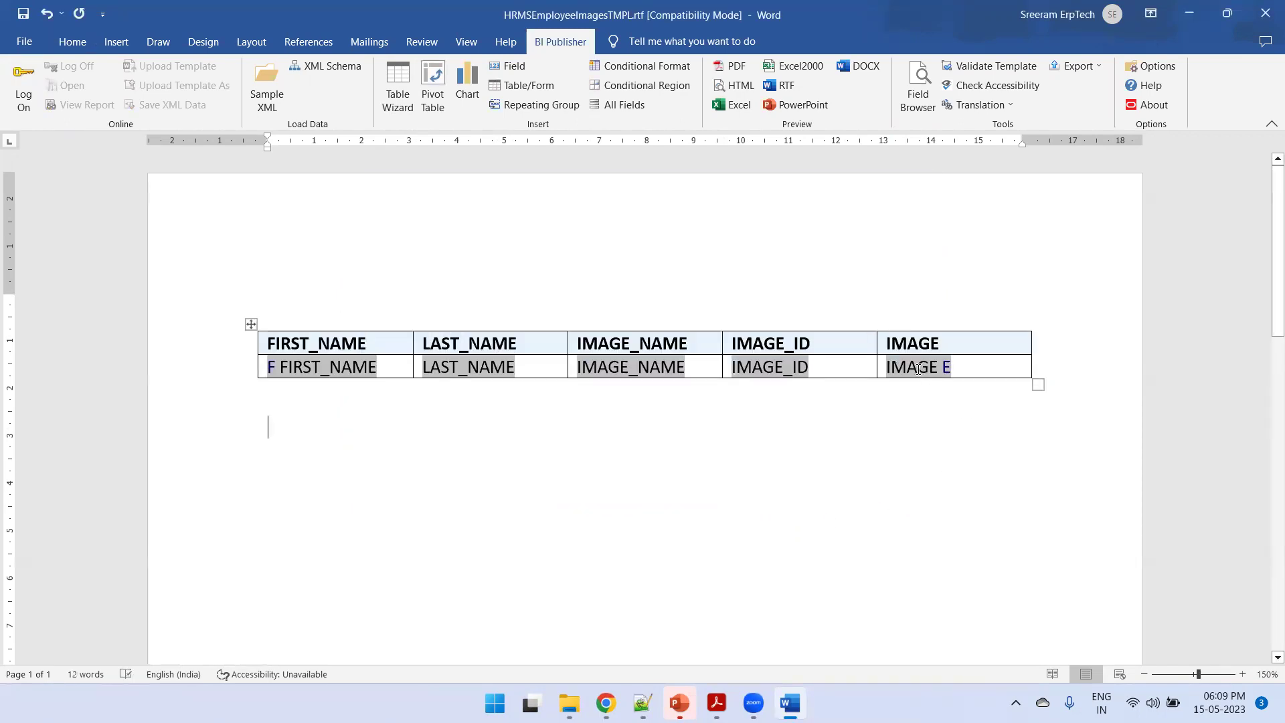
- Set the height and width of the IMAGE data cell to 5 cm
{"action": "double_click", "coordinate": [918, 369]}
{"action": "left_click", "coordinate": [694, 42]}
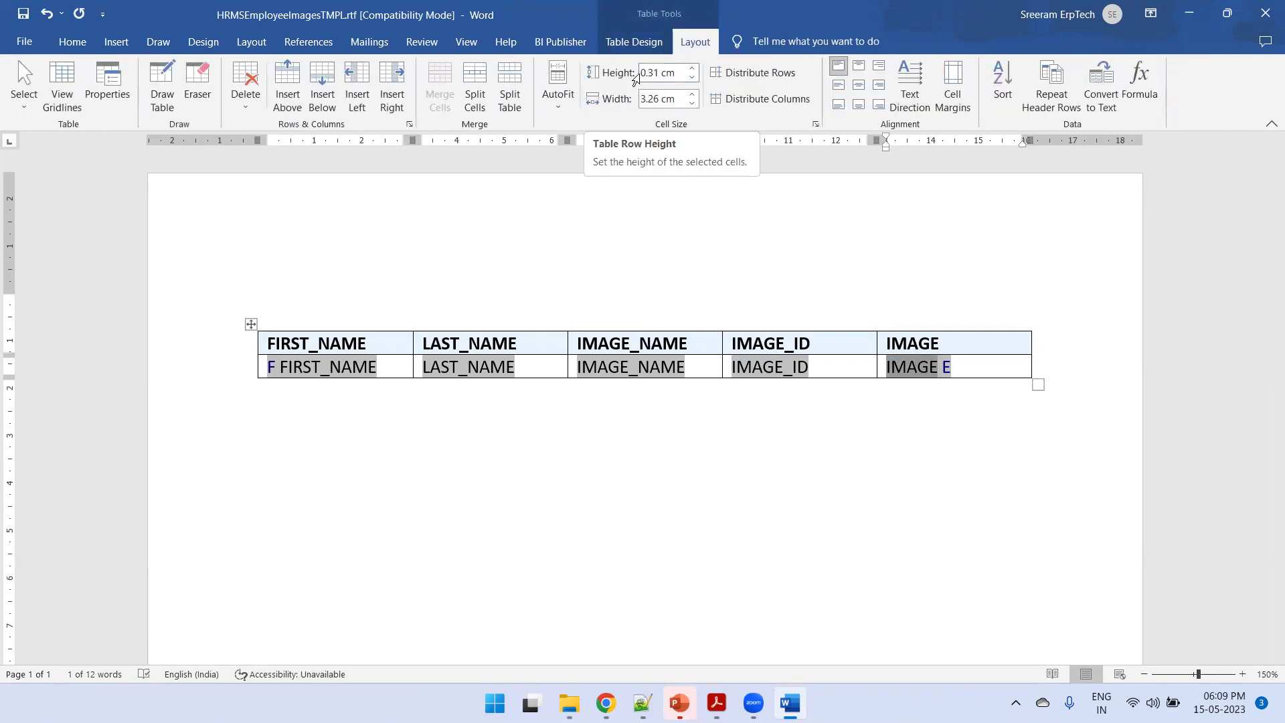
{"action": "left_click", "coordinate": [643, 74]}
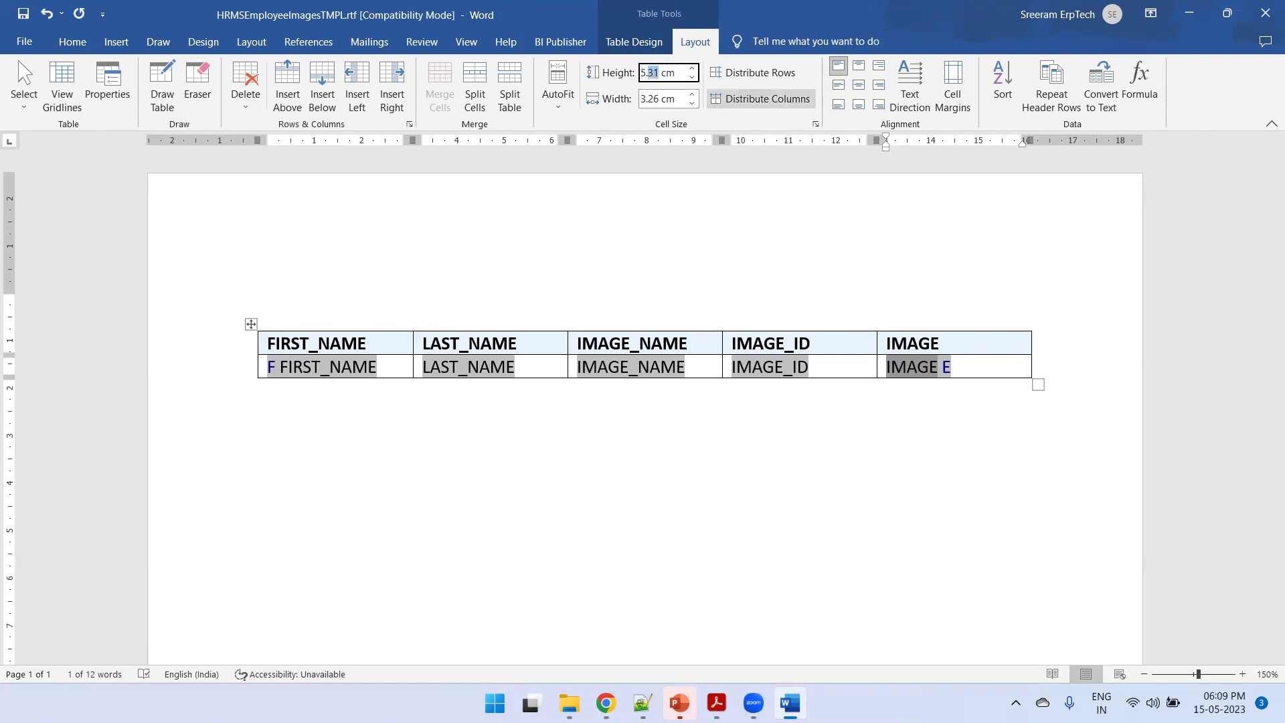
{"action": "left_click", "coordinate": [680, 98]}
{"action": "type", "text": "5.00 cm"}
{"action": "left_click", "coordinate": [845, 444]}
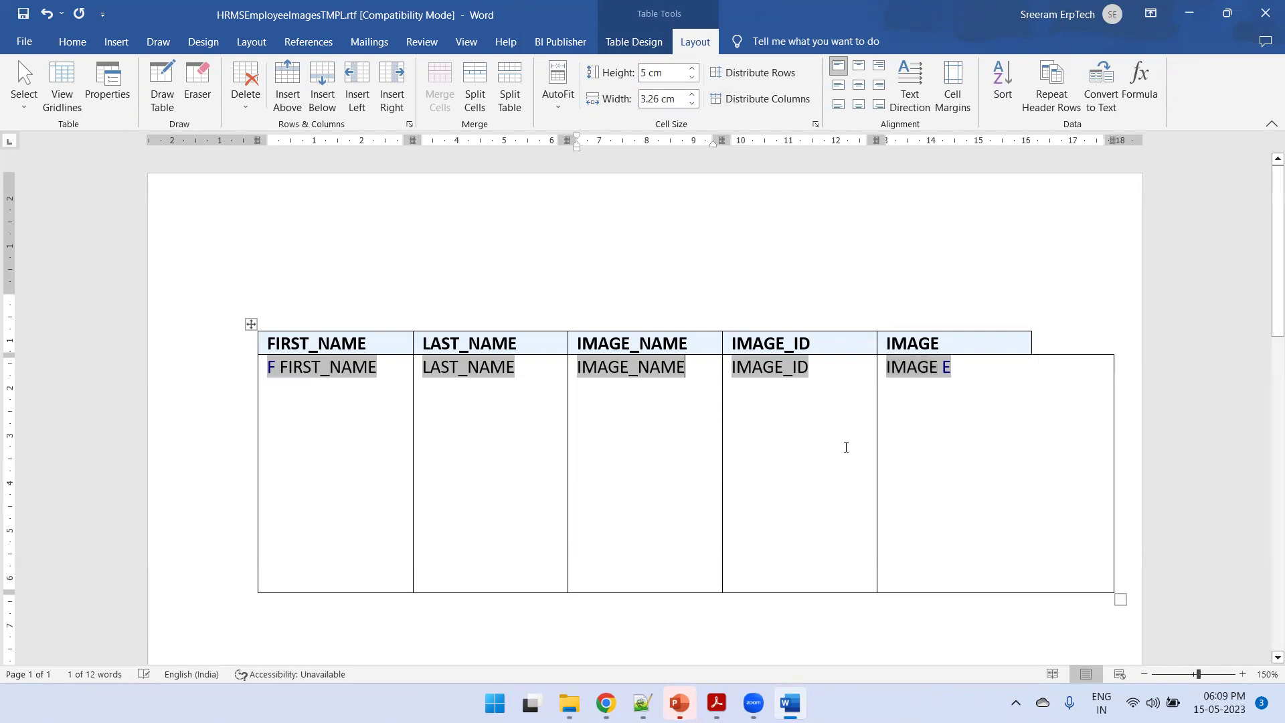
{"action": "scroll", "coordinate": [912, 444], "scroll_direction": "down", "scroll_amount": 1, "text": "ctrl"}
- Widen the IMAGE header cell to 5 cm so its edge lines up with the data cell below
{"action": "left_click", "coordinate": [973, 324]}
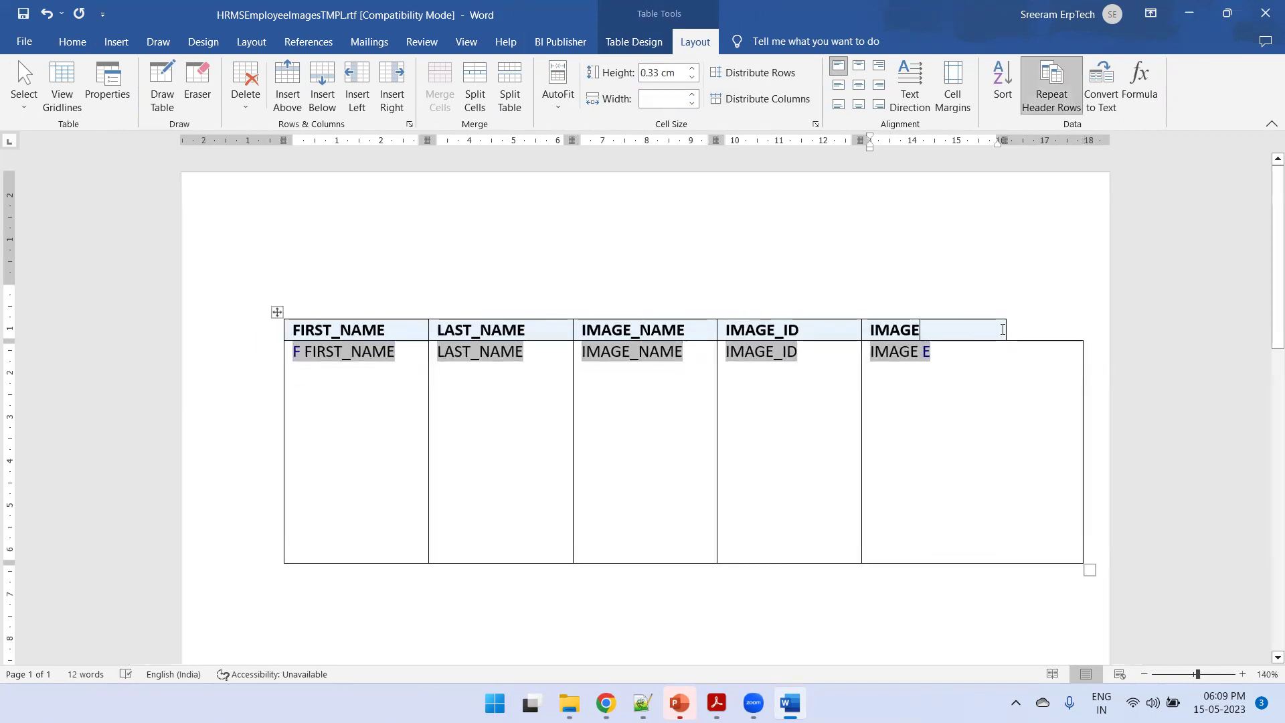
{"action": "scroll", "coordinate": [1002, 330], "scroll_direction": "down", "scroll_amount": 2, "text": "ctrl"}
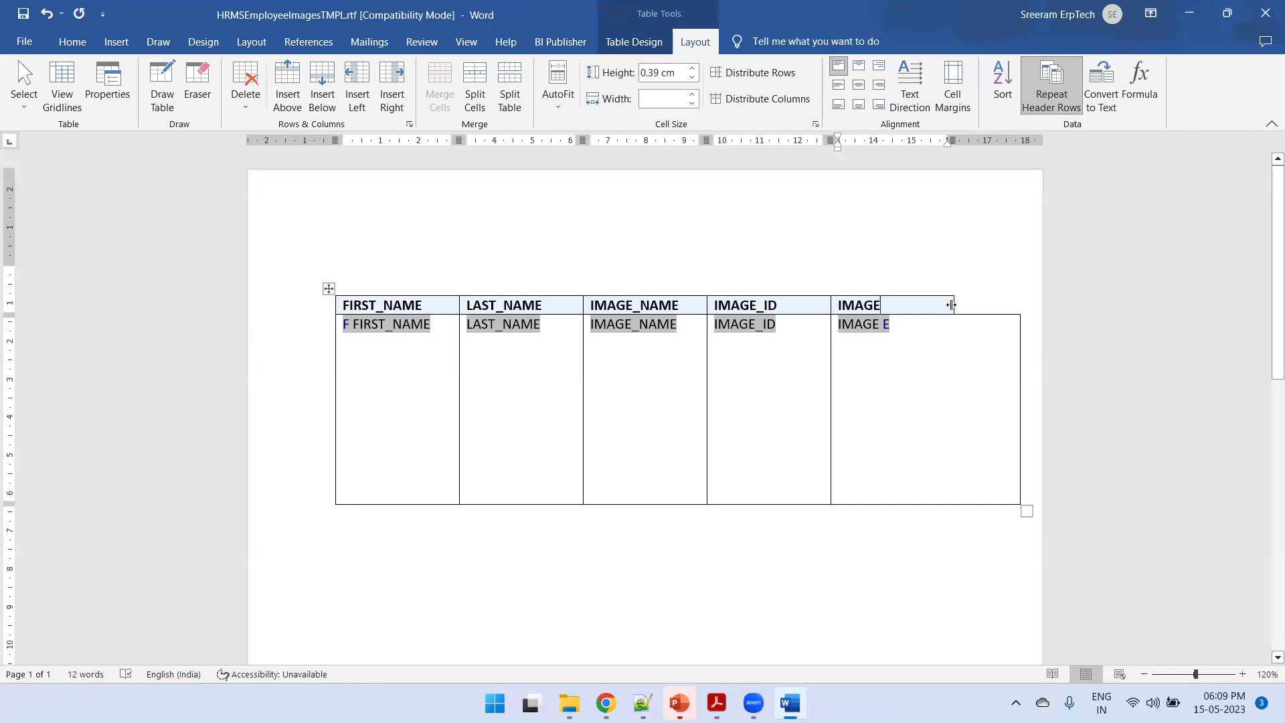
{"action": "left_click_drag", "start_coordinate": [951, 305], "coordinate": [1020, 306]}
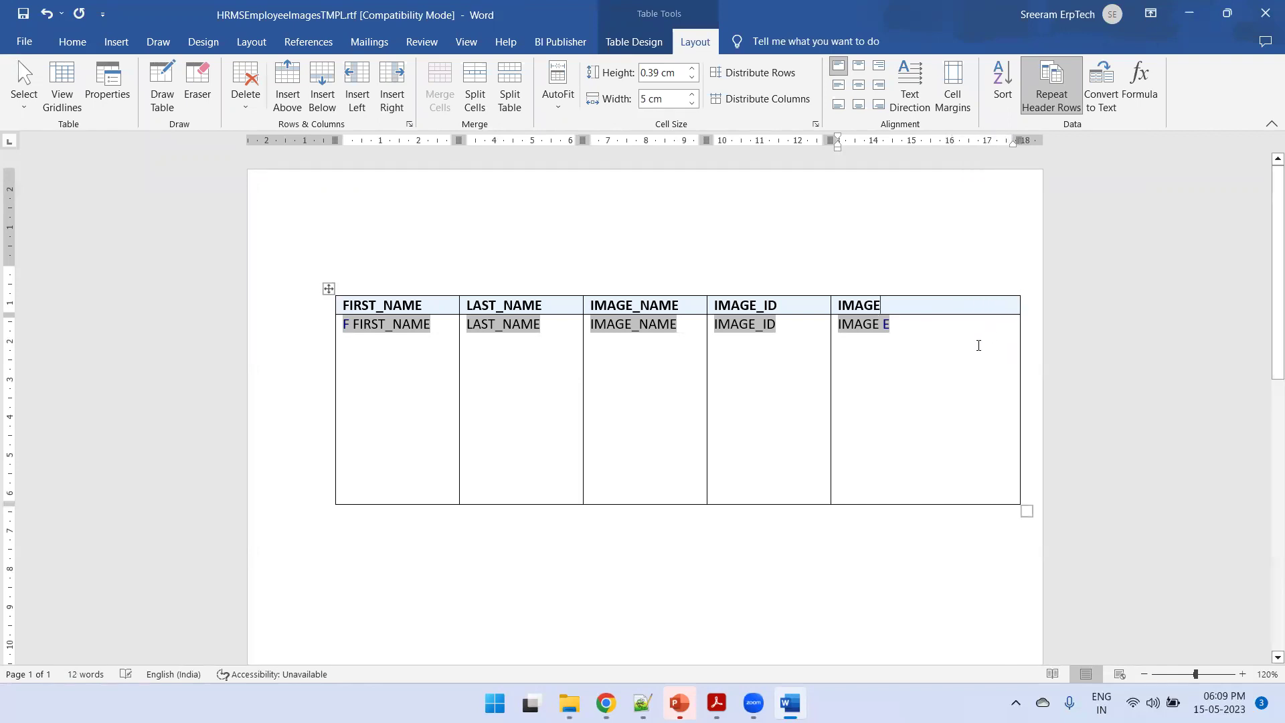
{"action": "left_click", "coordinate": [979, 346]}
{"action": "scroll", "coordinate": [978, 344], "scroll_direction": "down", "scroll_amount": 2, "text": "ctrl"}
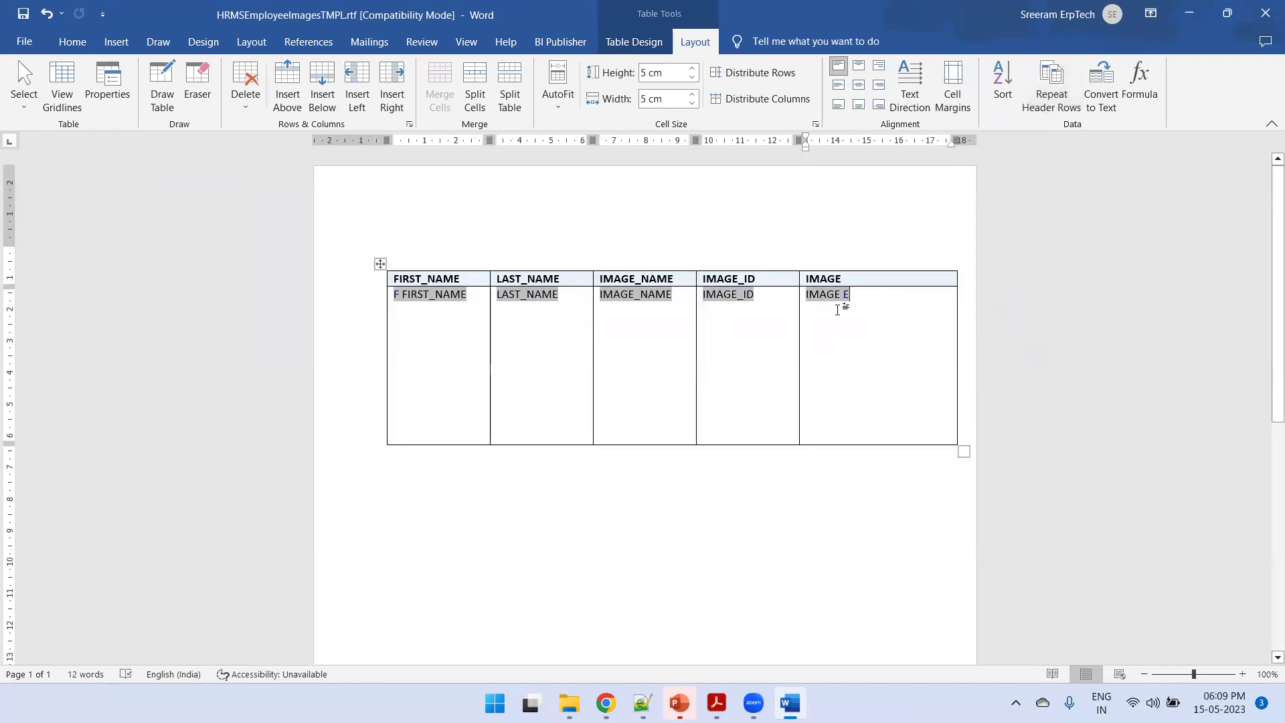
- Inspect the code behind the IMAGE field in the Field Browser, then close it
{"action": "double_click", "coordinate": [824, 293]}
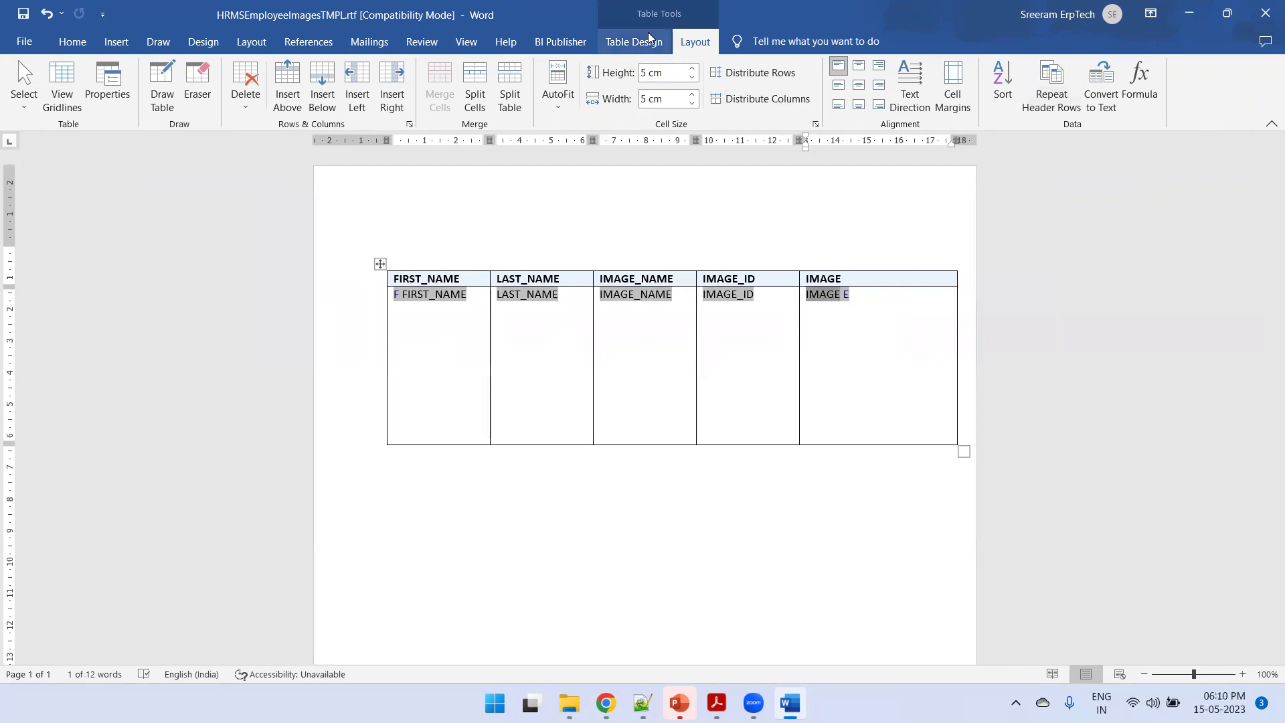
{"action": "left_click", "coordinate": [571, 43]}
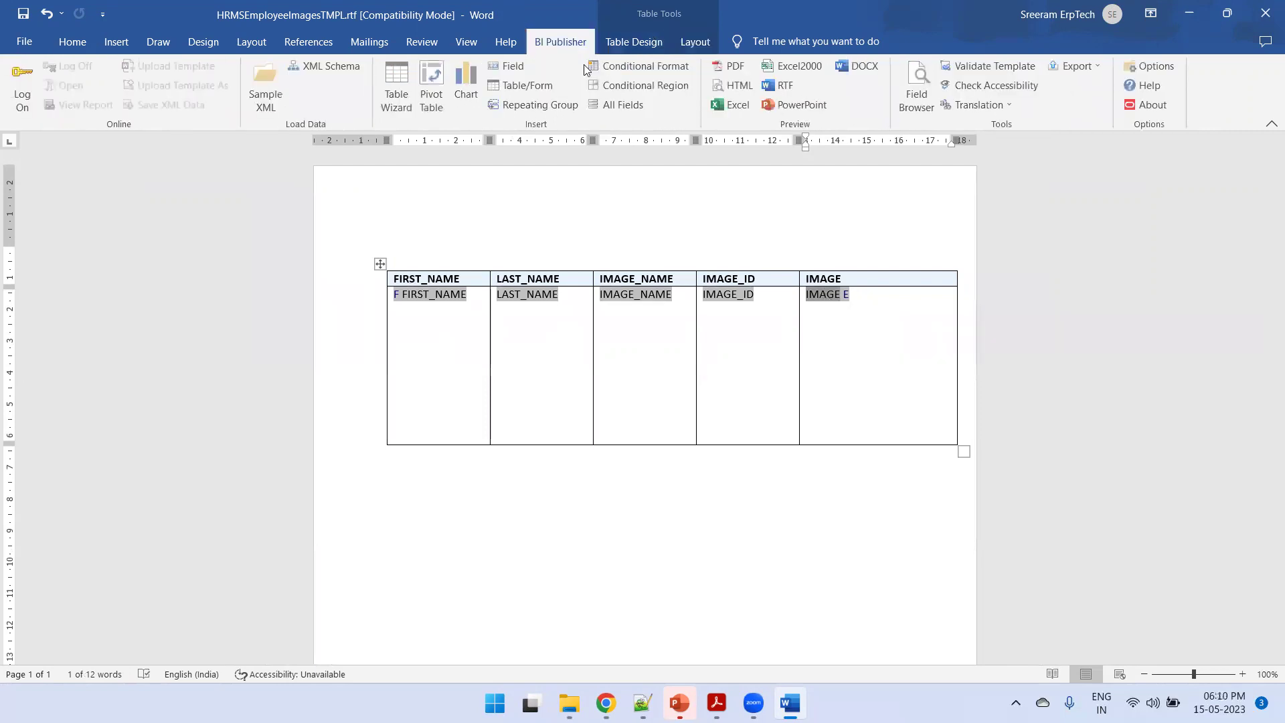
{"action": "left_click", "coordinate": [917, 85]}
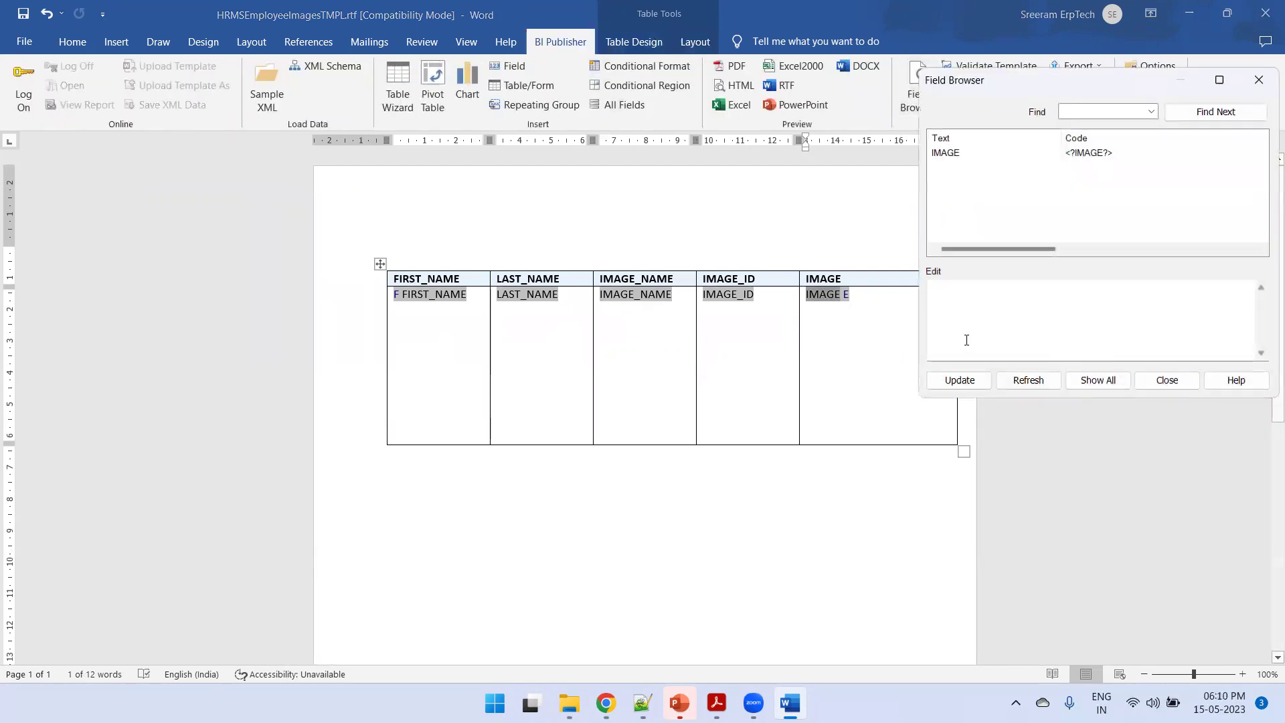
{"action": "left_click", "coordinate": [963, 158]}
{"action": "left_click", "coordinate": [996, 294]}
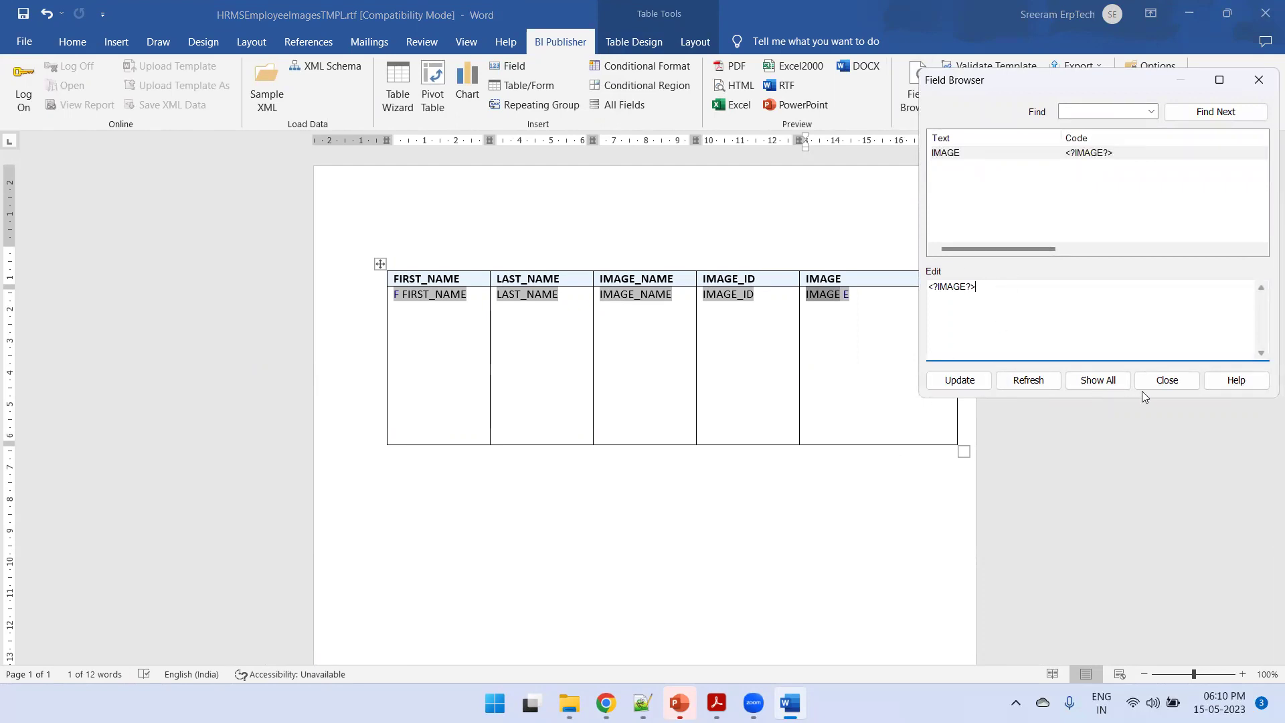
{"action": "left_click", "coordinate": [1163, 380]}
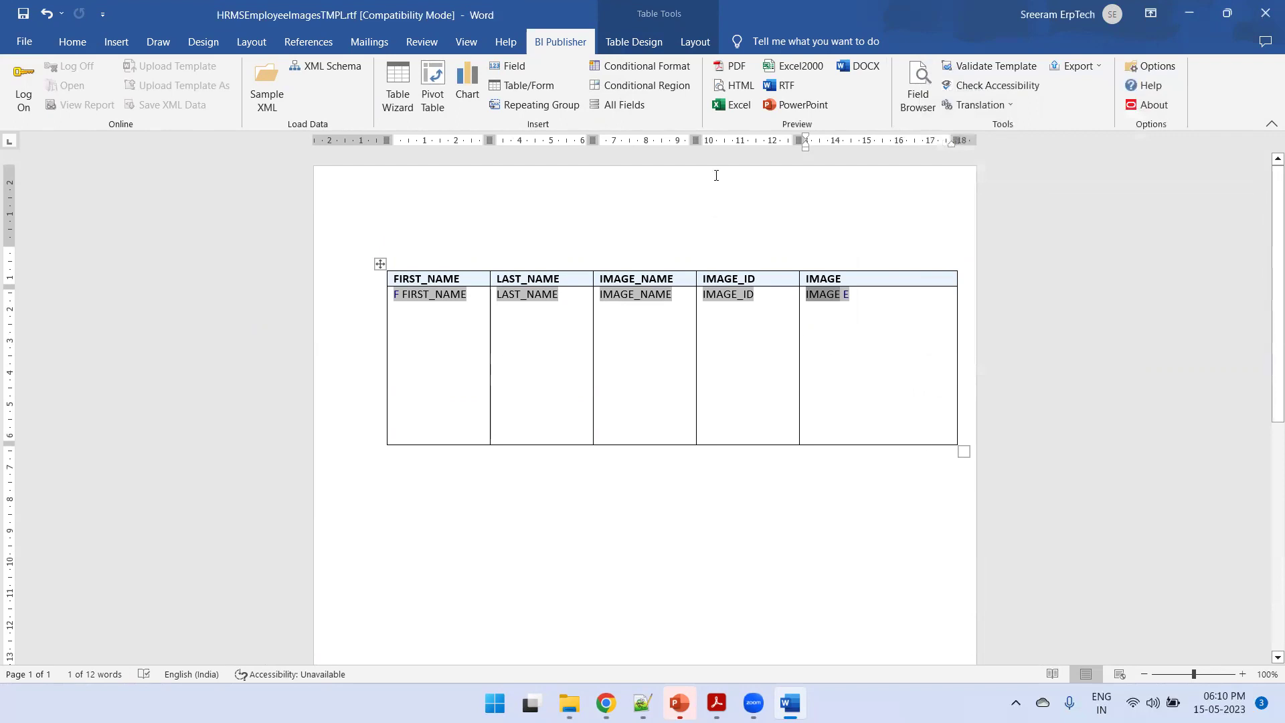
- Preview the template as HTML and examine how the IMAGE column is rendered
{"action": "left_click", "coordinate": [736, 85]}
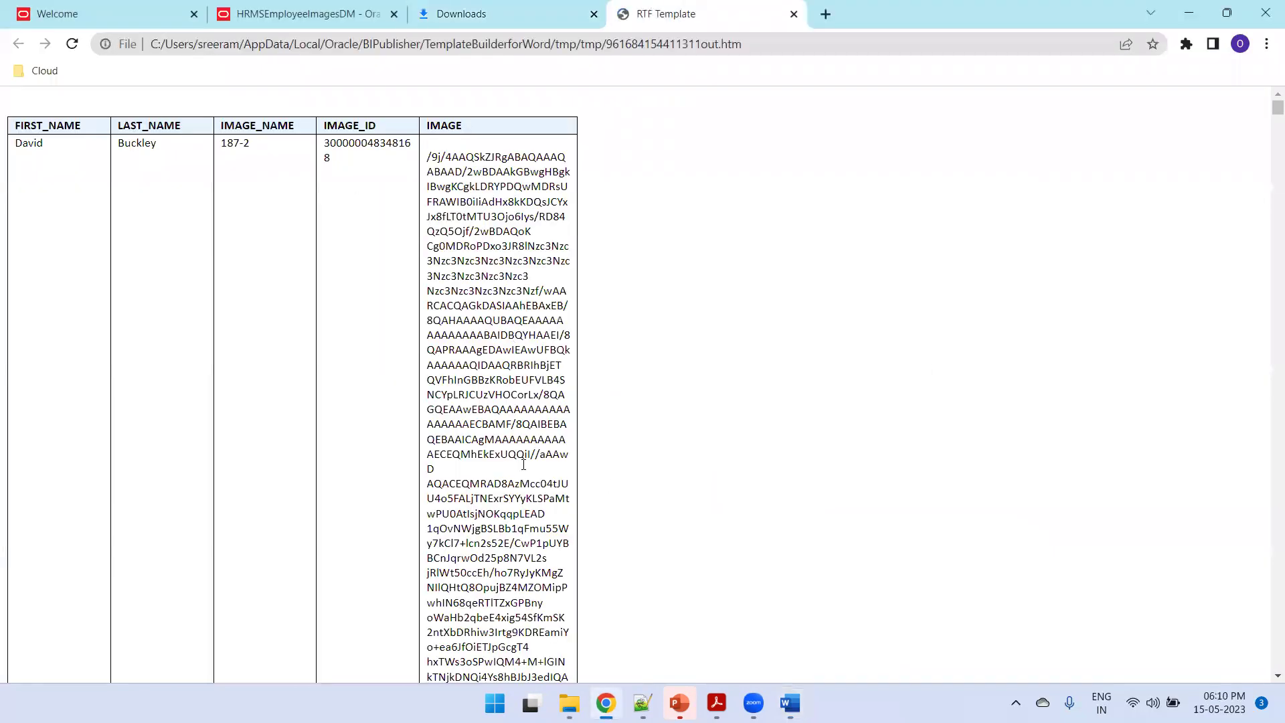
{"action": "scroll", "coordinate": [524, 464], "scroll_direction": "down", "scroll_amount": 5}
{"action": "scroll", "coordinate": [518, 363], "scroll_direction": "up", "scroll_amount": 5}
{"action": "left_click_drag", "start_coordinate": [475, 334], "coordinate": [501, 413]}
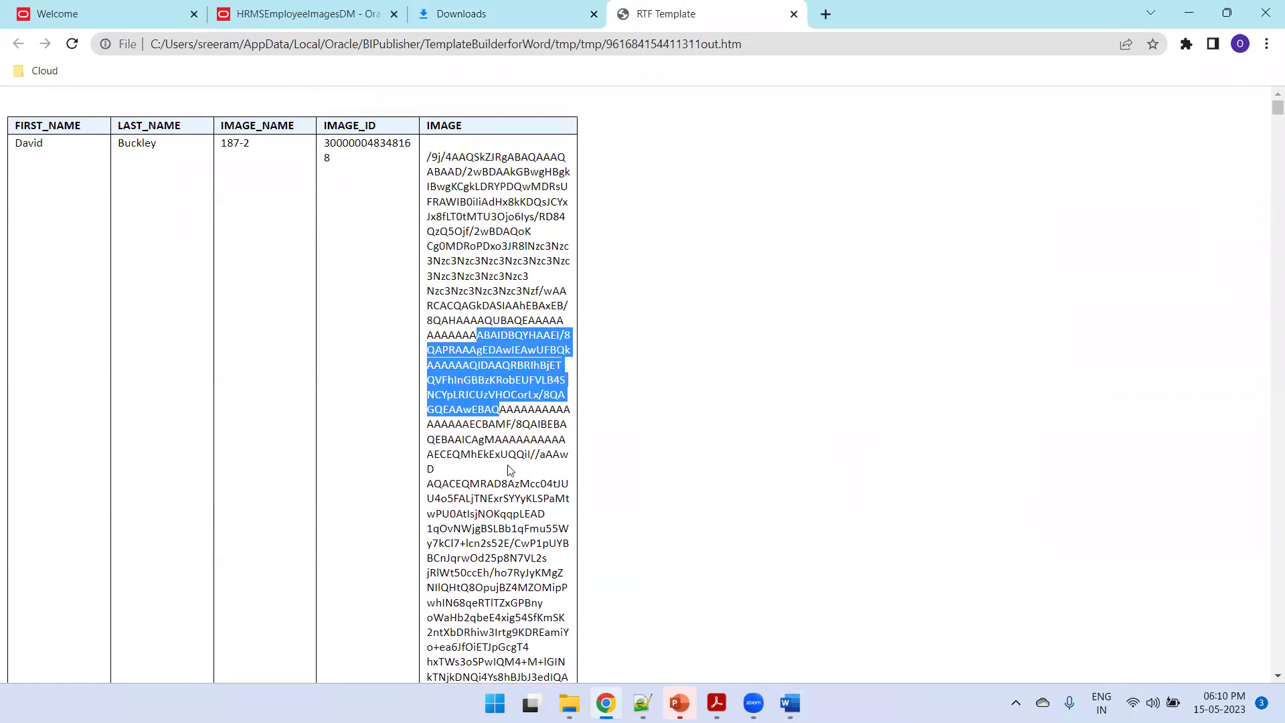
- Switch to Notepad++ and copy the fo:instream-foreign-object line for the 2 in by 2 in image from DynamicImagesNotes.txt
{"action": "left_click", "coordinate": [642, 703]}
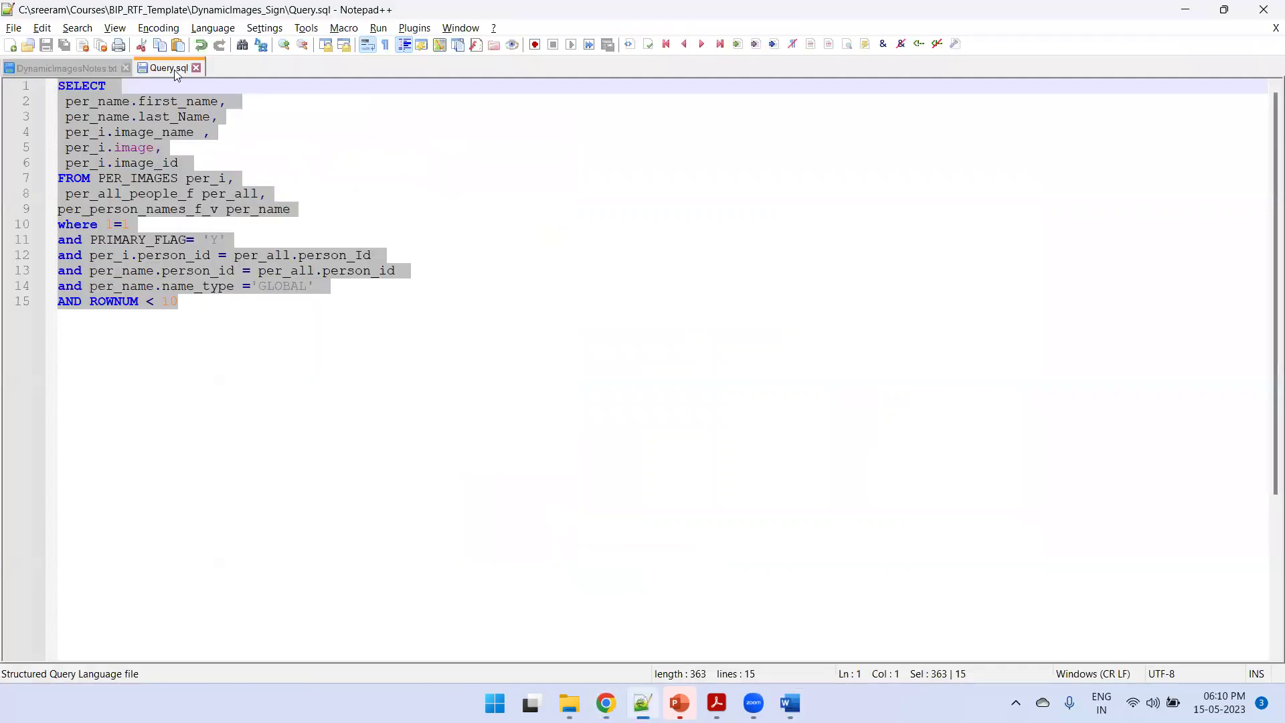
{"action": "left_click", "coordinate": [100, 69]}
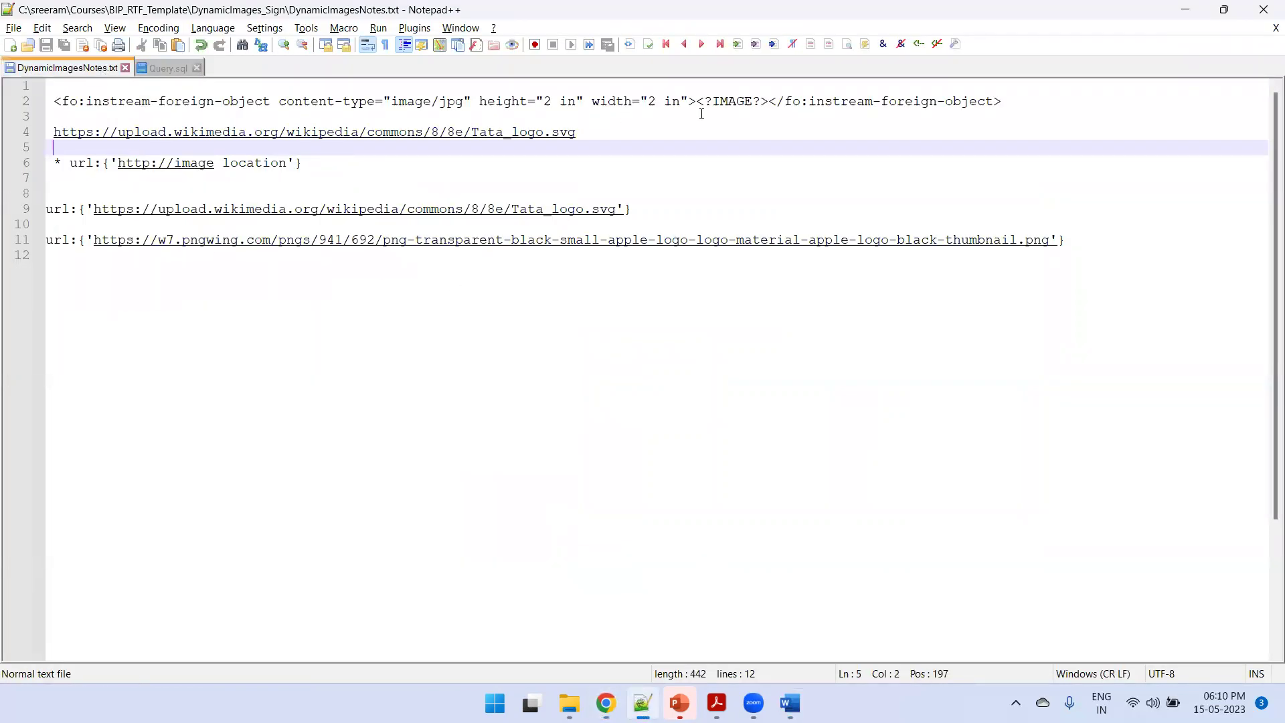
{"action": "left_click_drag", "start_coordinate": [1057, 99], "coordinate": [48, 102]}
{"action": "key", "text": "ctrl+c"}
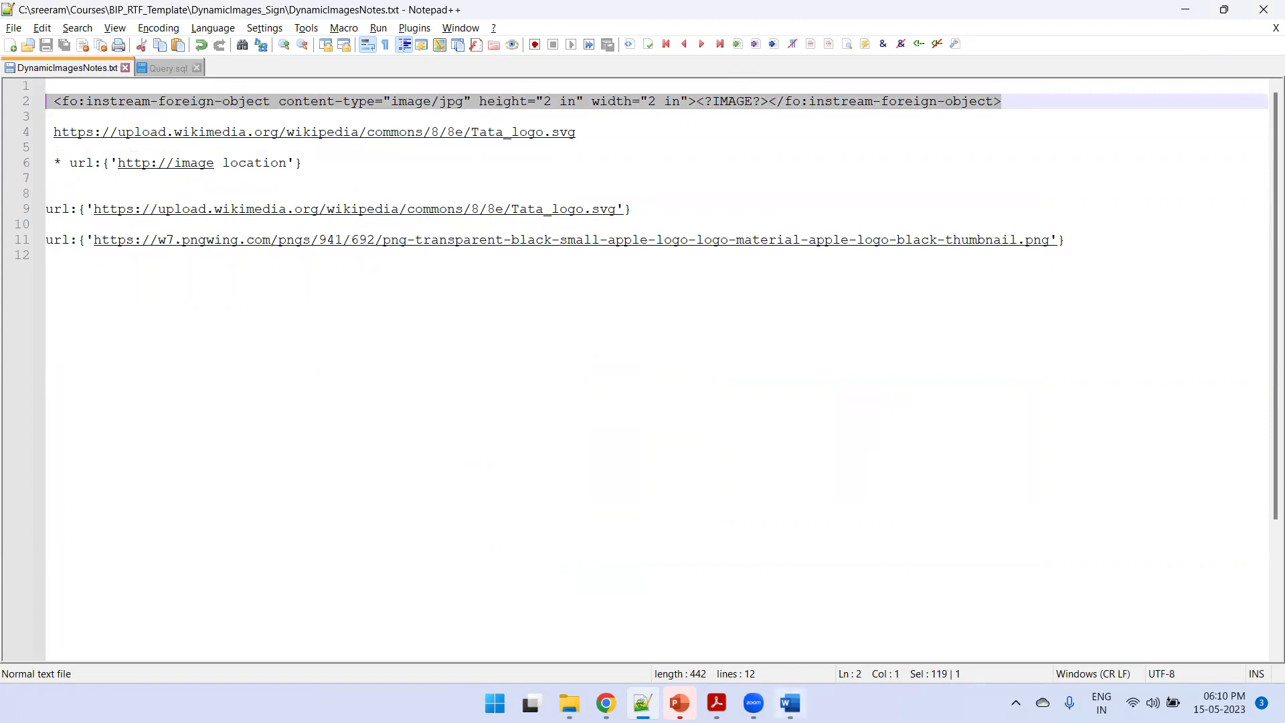
- Switch to Word and replace the IMAGE field's code in the Field Browser with the copied 2 in by 2 in fo:instream-foreign-object line
{"action": "key", "text": "alt+Tab"}
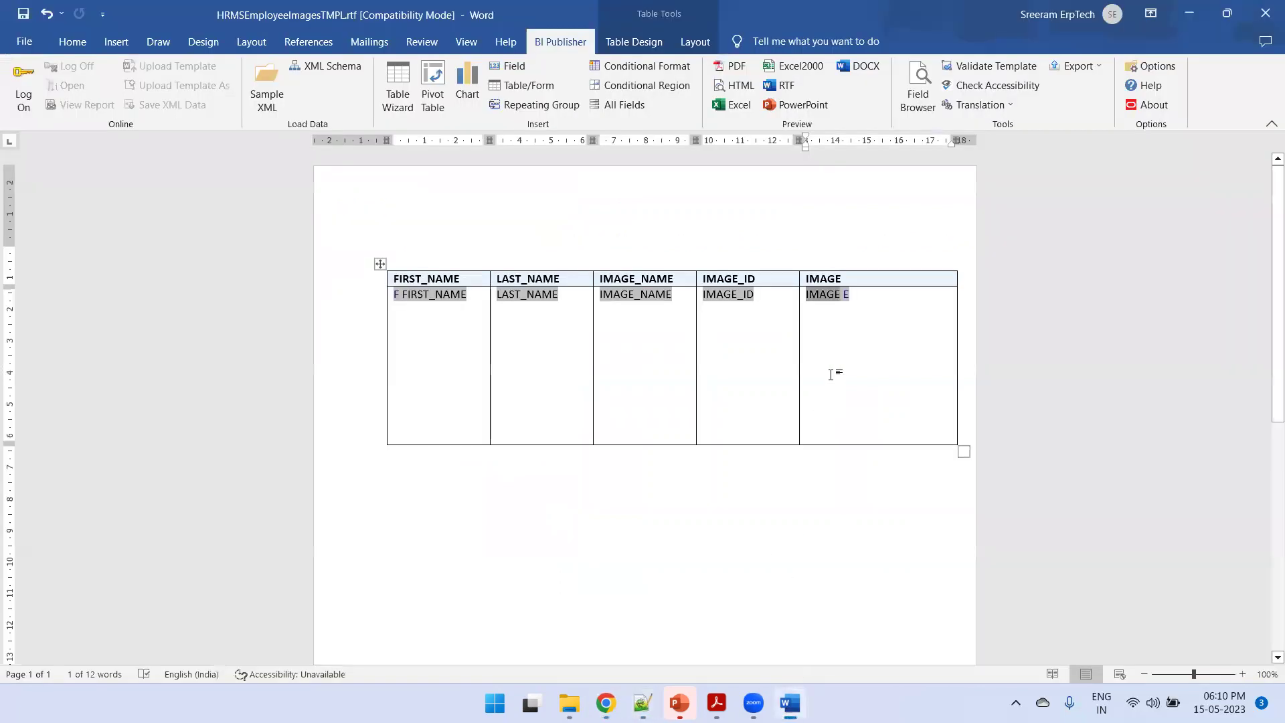
{"action": "left_click", "coordinate": [917, 90]}
{"action": "left_click", "coordinate": [946, 154]}
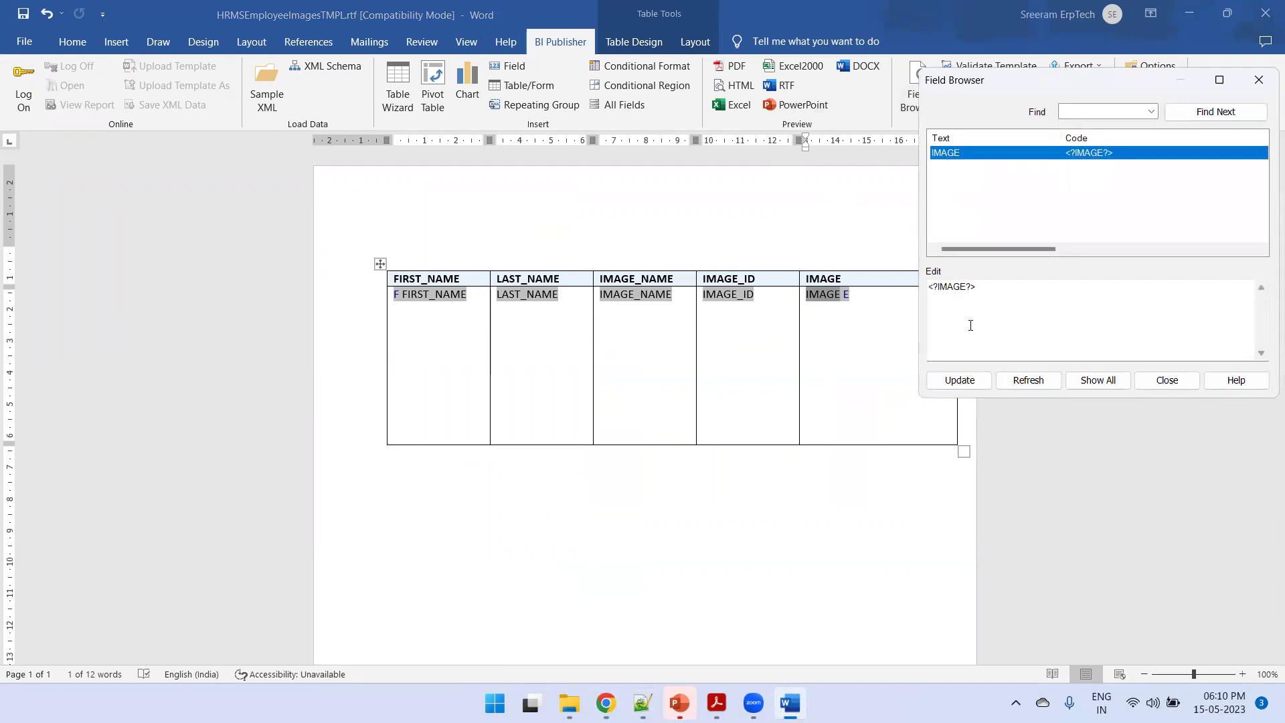
{"action": "left_click", "coordinate": [1010, 290]}
{"action": "key", "text": "ctrl+a"}
{"action": "key", "text": "ctrl+v"}
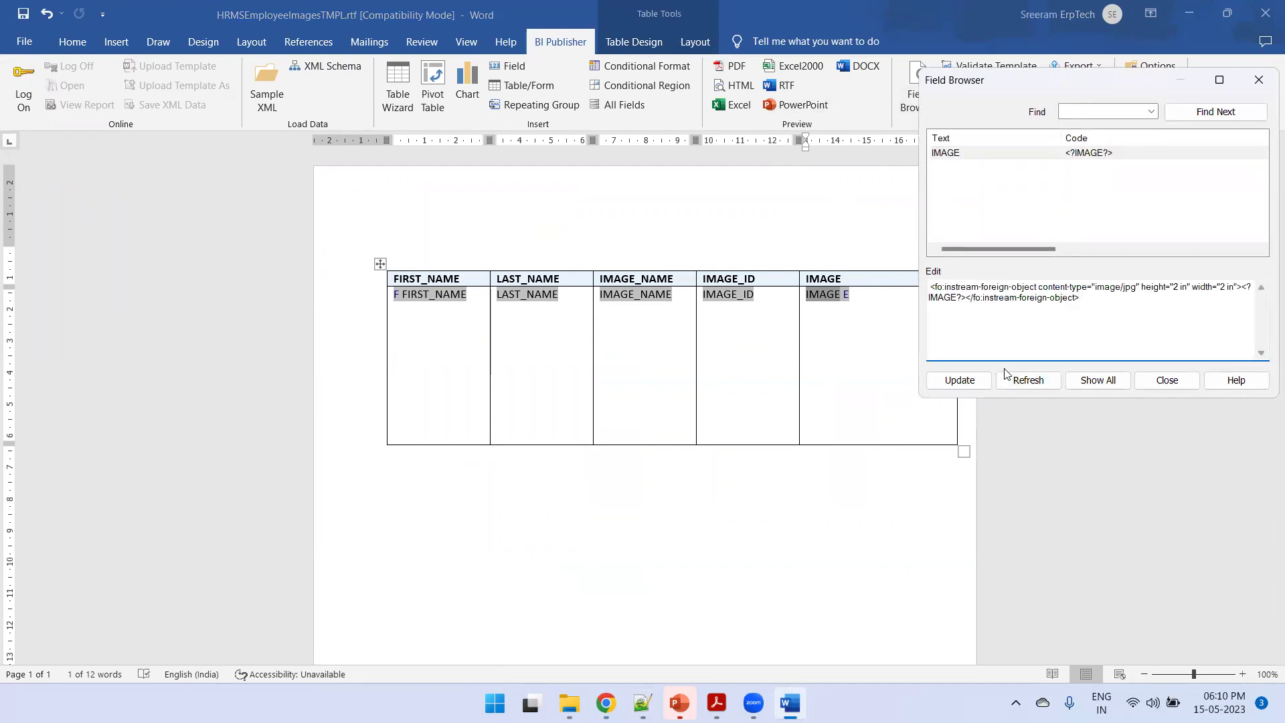
{"action": "left_click", "coordinate": [961, 379]}
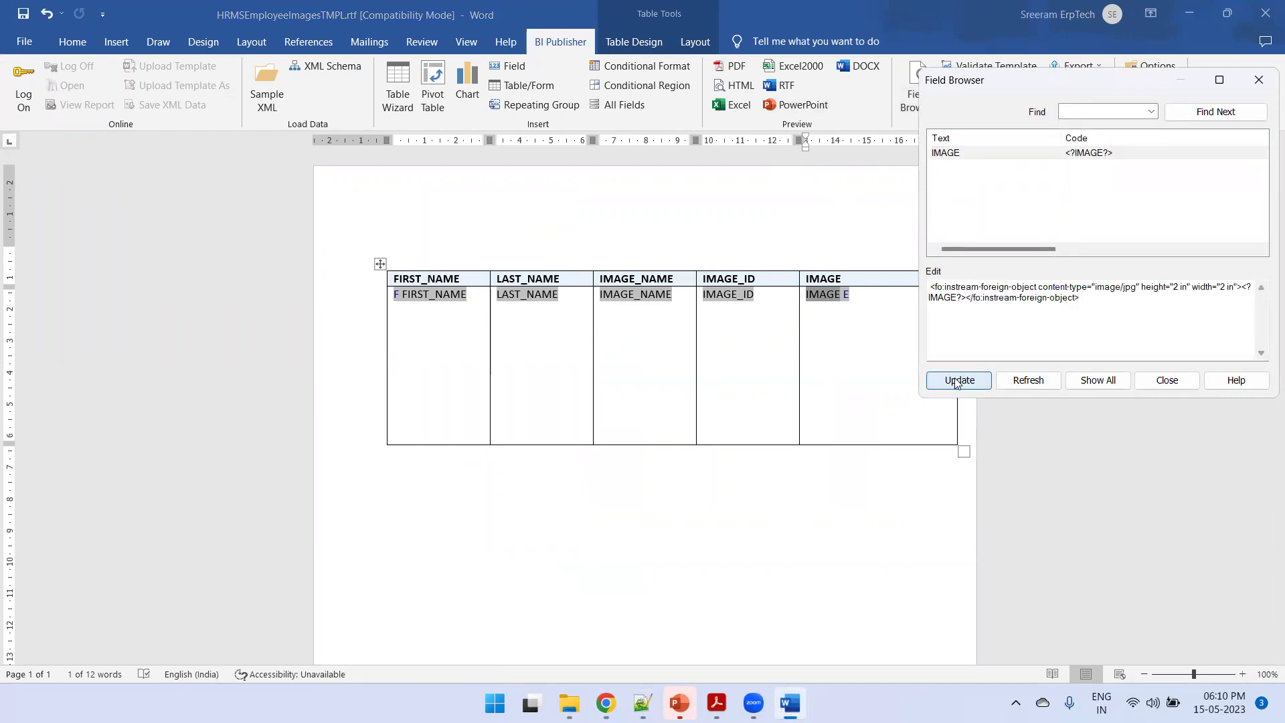
{"action": "left_click", "coordinate": [1168, 381]}
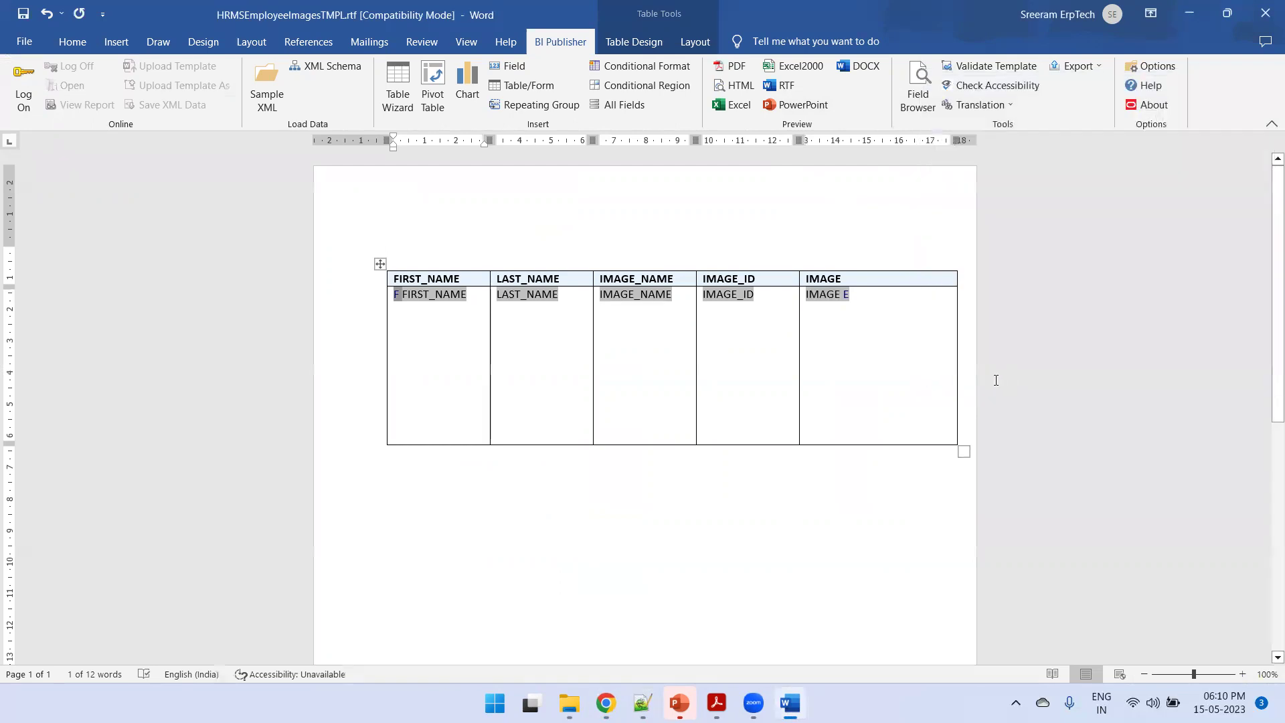
- Preview the template as HTML, check how the employee photos render in the IMAGE column, and return to Word
{"action": "left_click", "coordinate": [737, 85]}
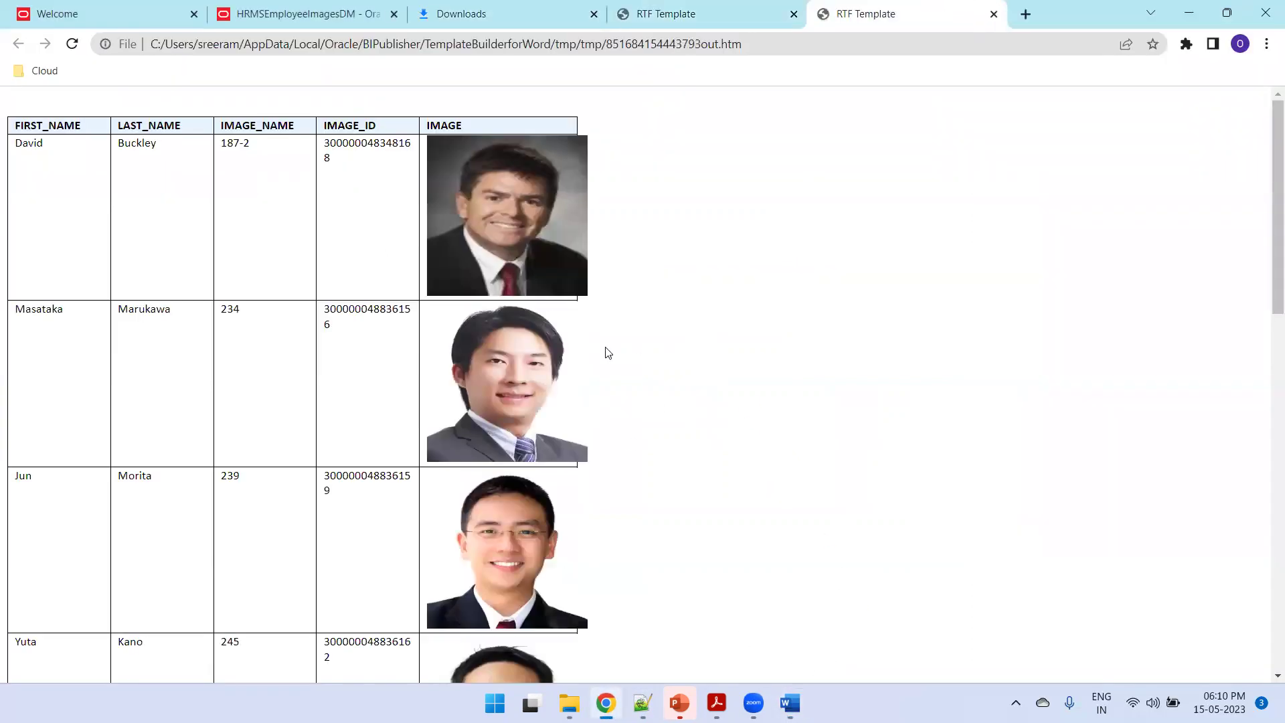
{"action": "scroll", "coordinate": [497, 444], "scroll_direction": "down", "scroll_amount": 4}
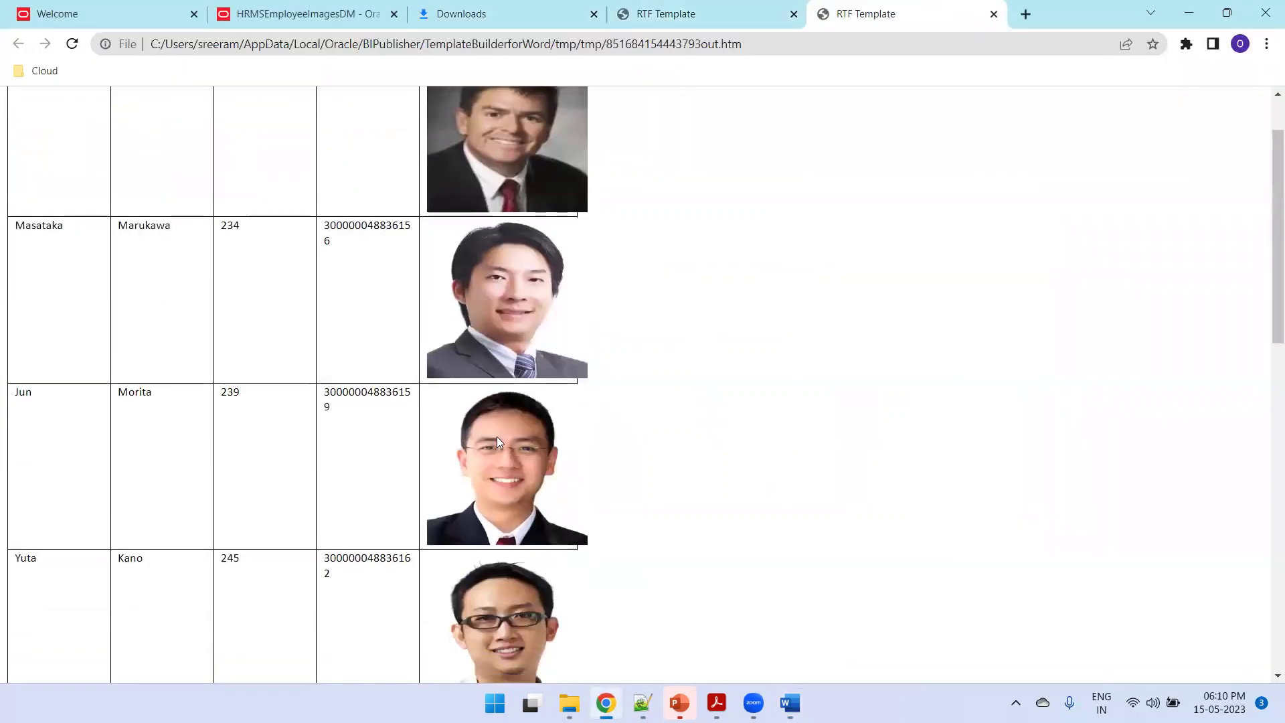
{"action": "key", "text": "alt+Tab"}
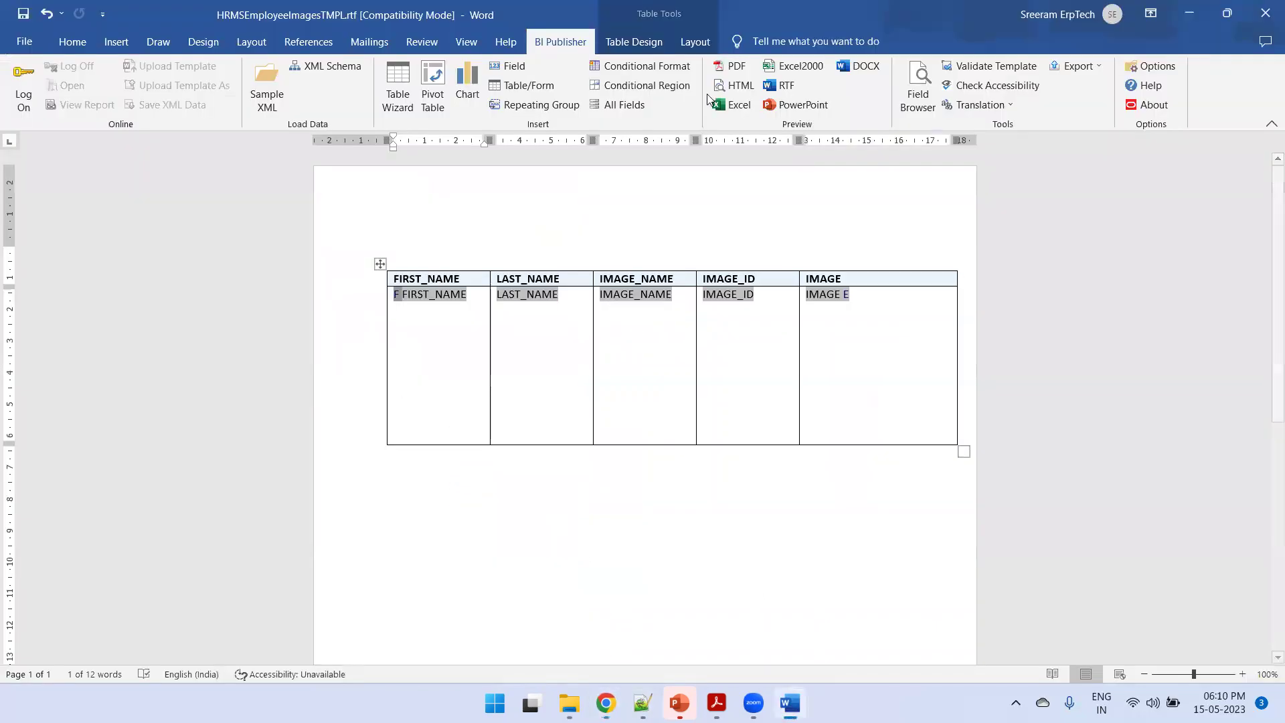
- Preview the template as PDF and examine the employee photos across the pages at 100% zoom
{"action": "left_click", "coordinate": [732, 65]}
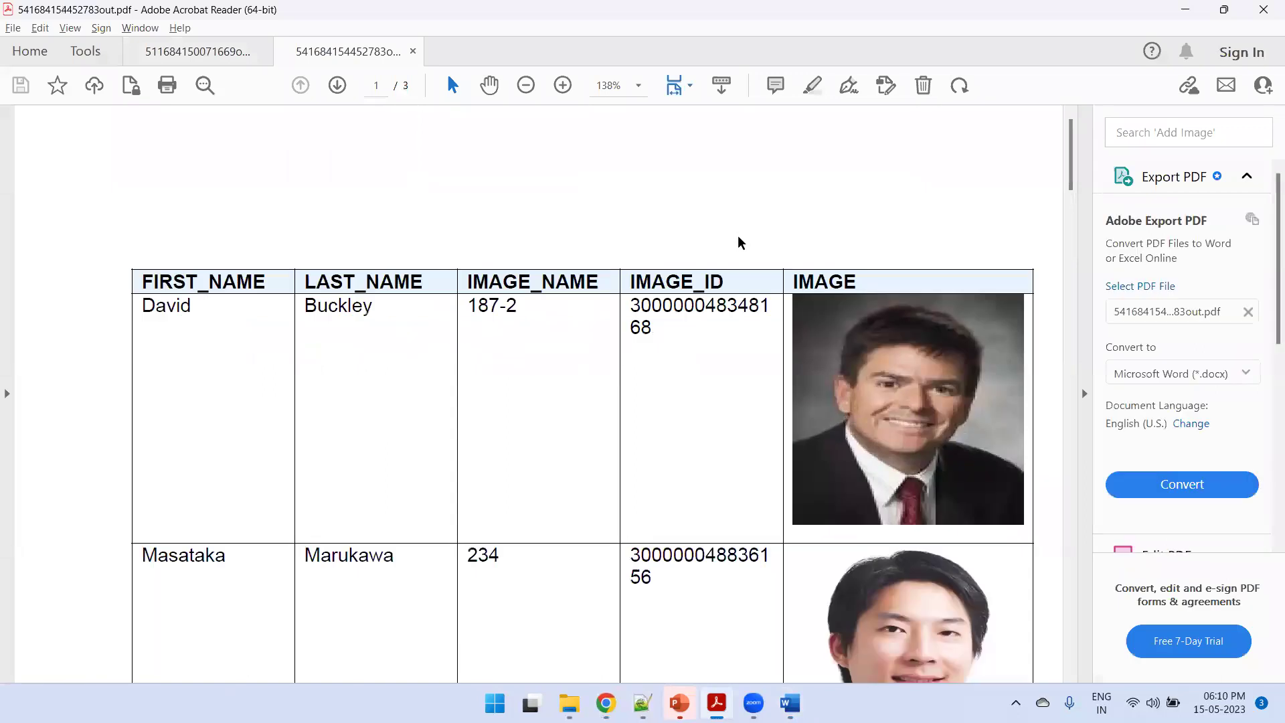
{"action": "scroll", "coordinate": [740, 244], "scroll_direction": "down", "scroll_amount": 1}
{"action": "scroll", "coordinate": [775, 301], "scroll_direction": "down", "scroll_amount": 1}
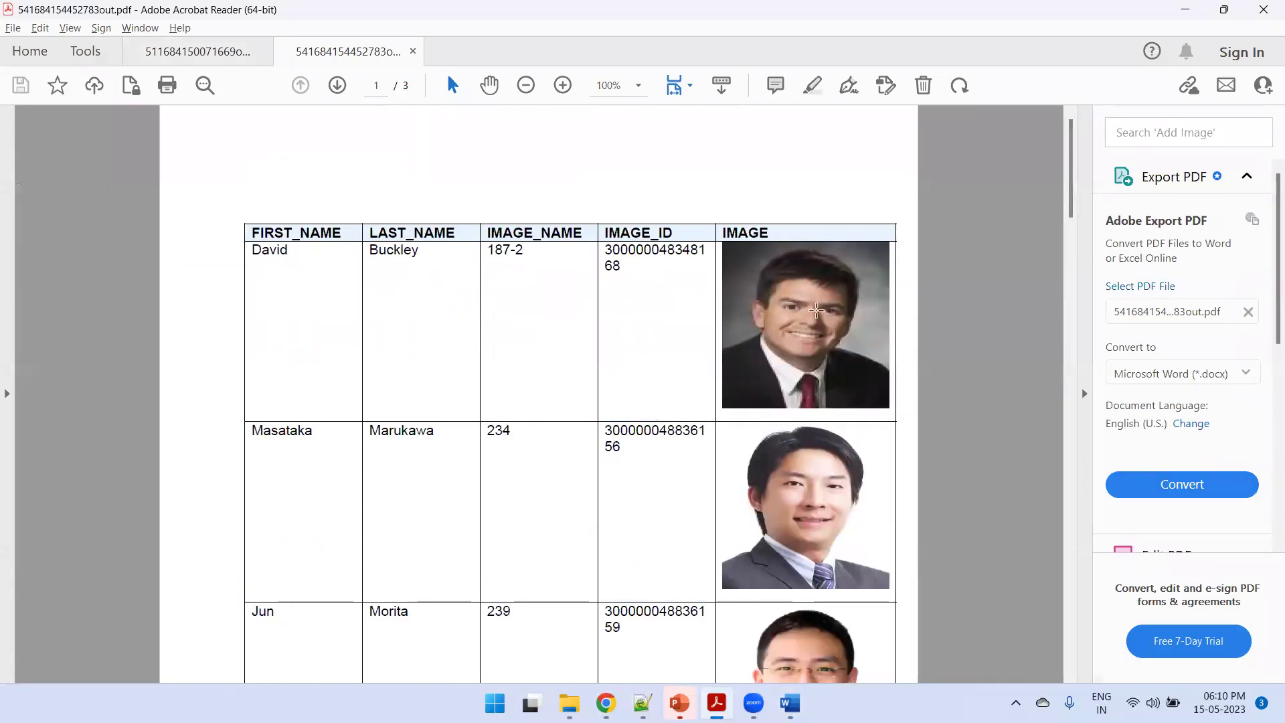
{"action": "scroll", "coordinate": [825, 439], "scroll_direction": "down", "scroll_amount": 3}
{"action": "scroll", "coordinate": [825, 438], "scroll_direction": "down", "scroll_amount": 10}
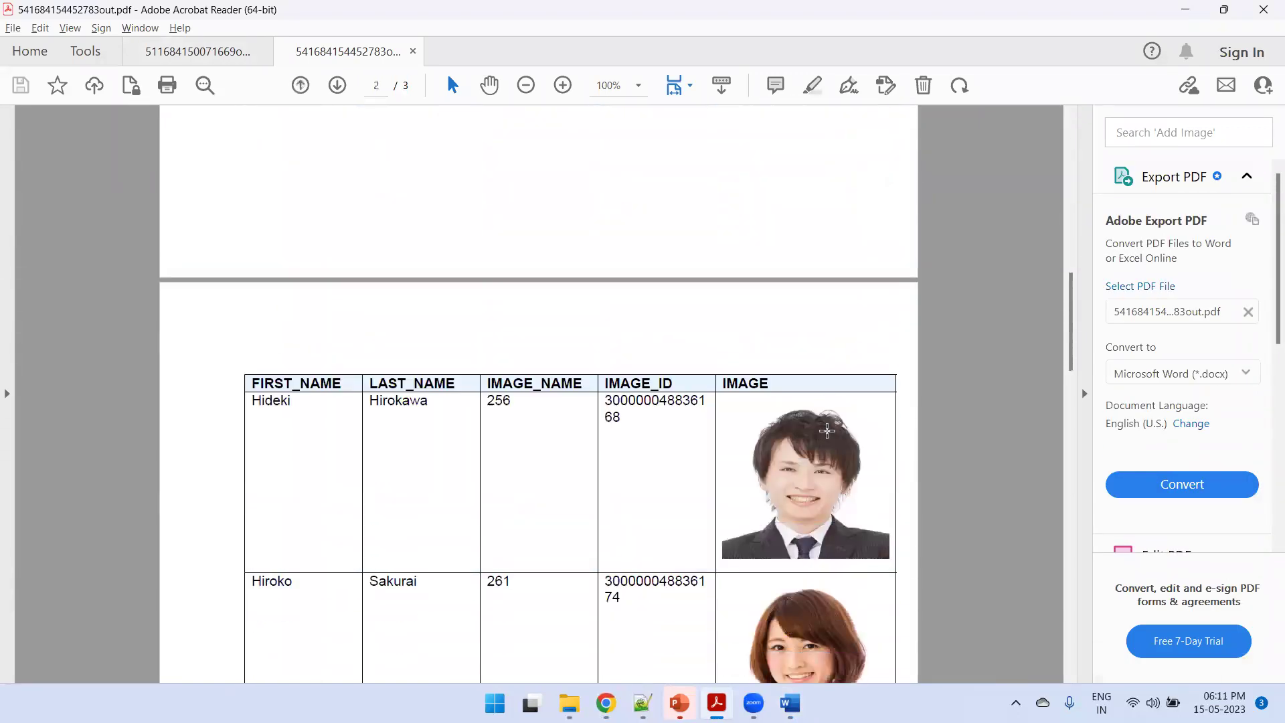
{"action": "left_click", "coordinate": [831, 456]}
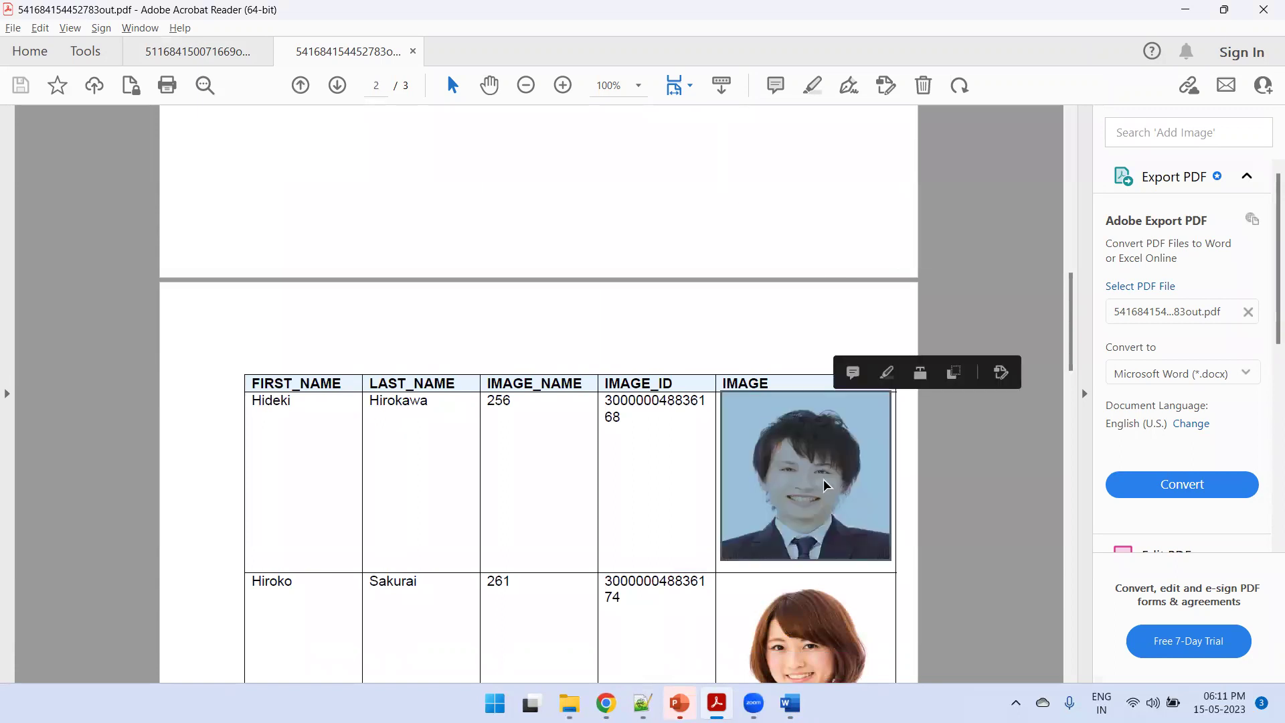
- Compare the height and width attributes in the Notepad++ notes with the photo sizes in the PDF output
{"action": "left_click", "coordinate": [643, 703]}
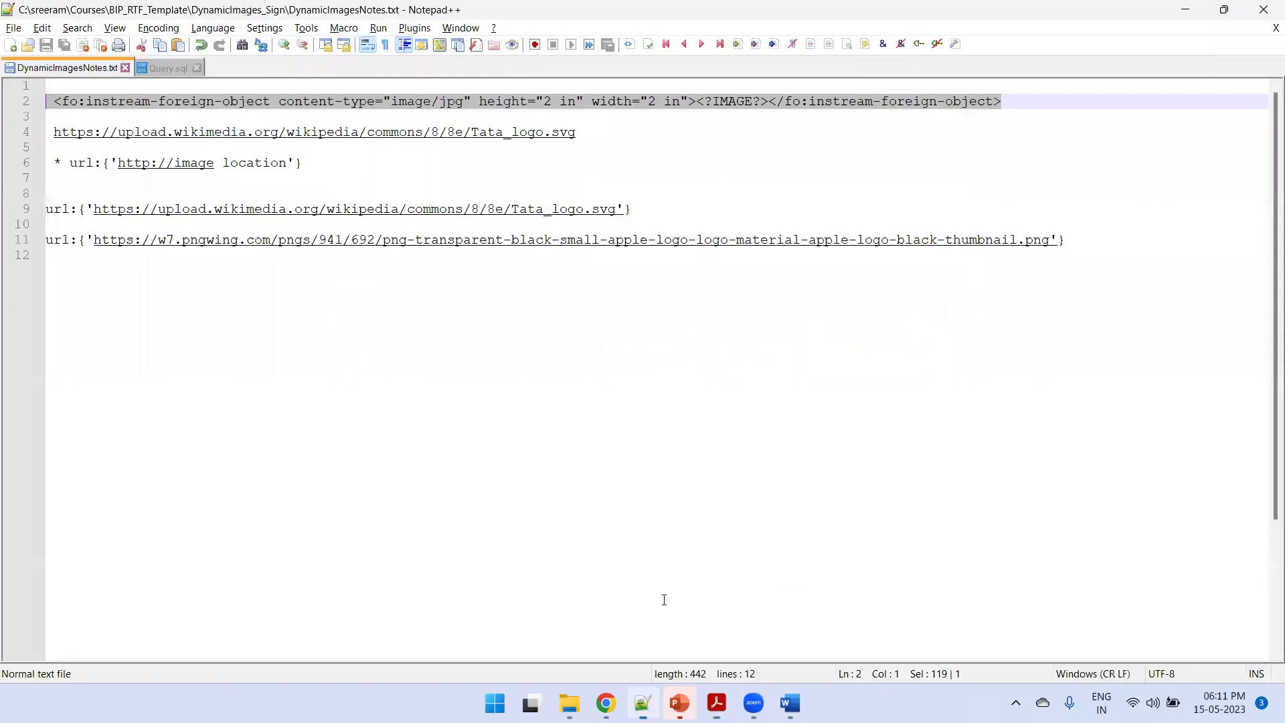
{"action": "left_click", "coordinate": [630, 111]}
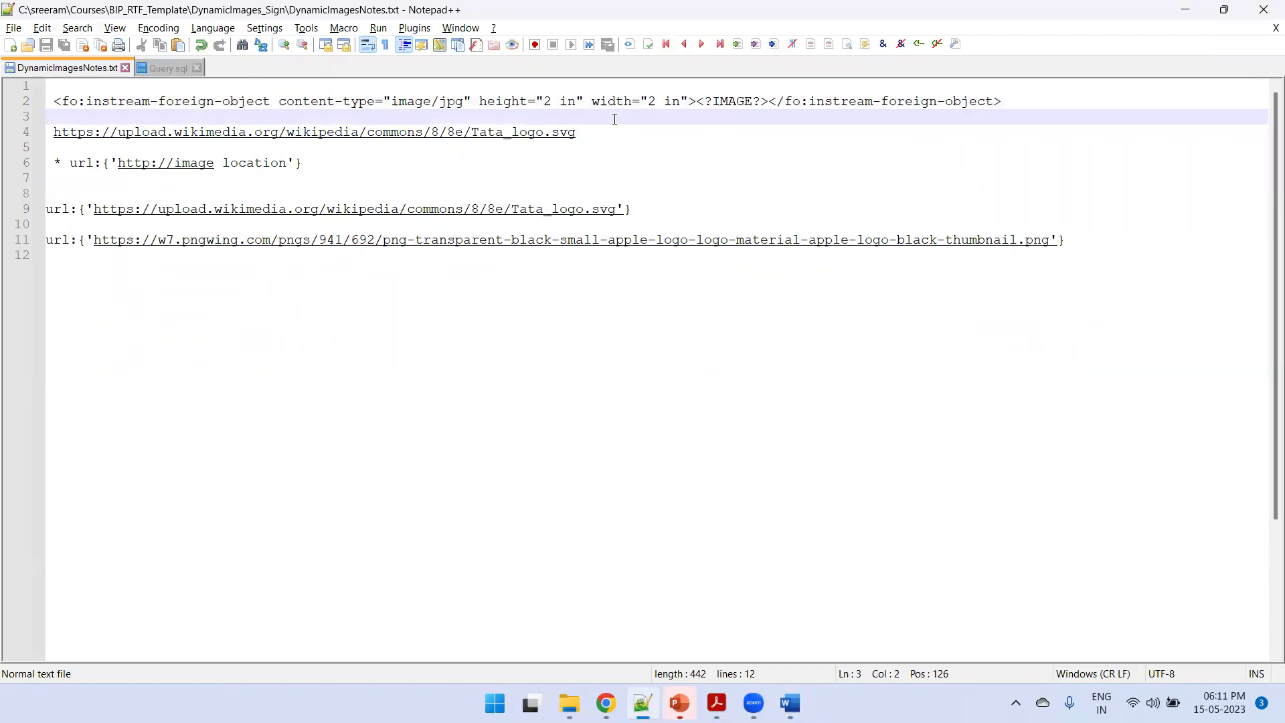
{"action": "key", "text": "alt+Tab"}
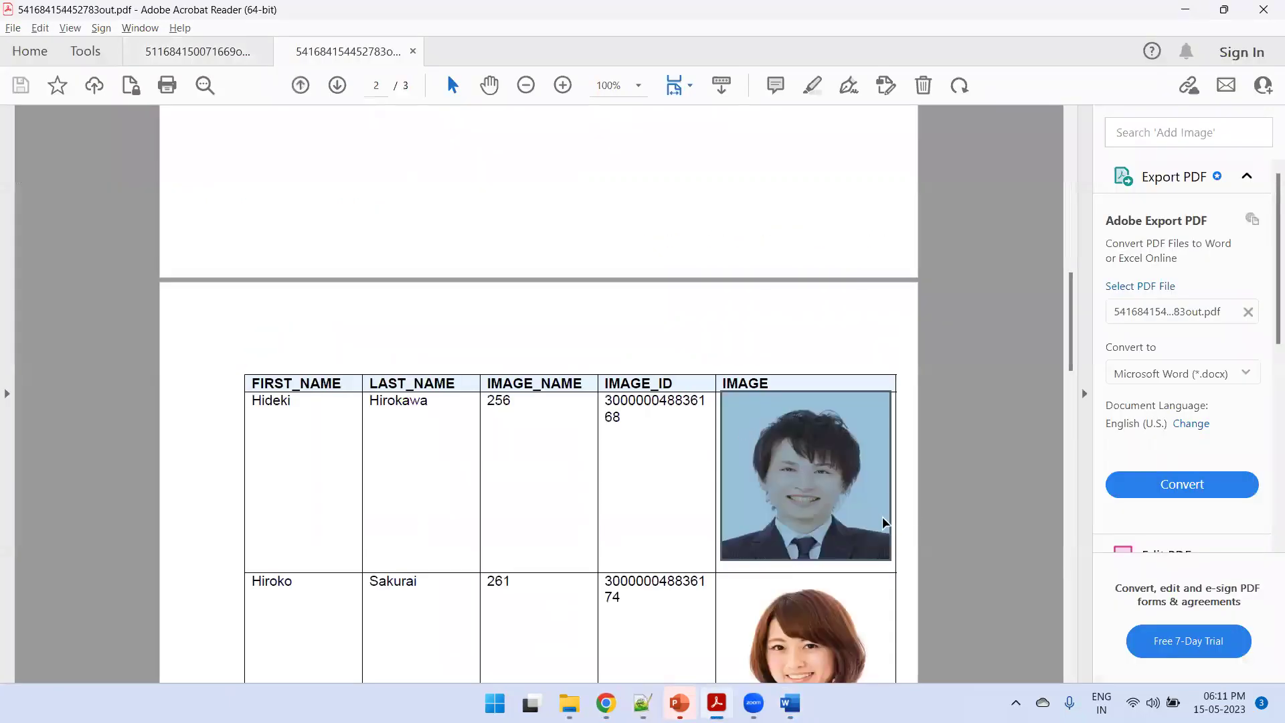
{"action": "scroll", "coordinate": [885, 522], "scroll_direction": "down", "scroll_amount": 3}
{"action": "left_click", "coordinate": [848, 510]}
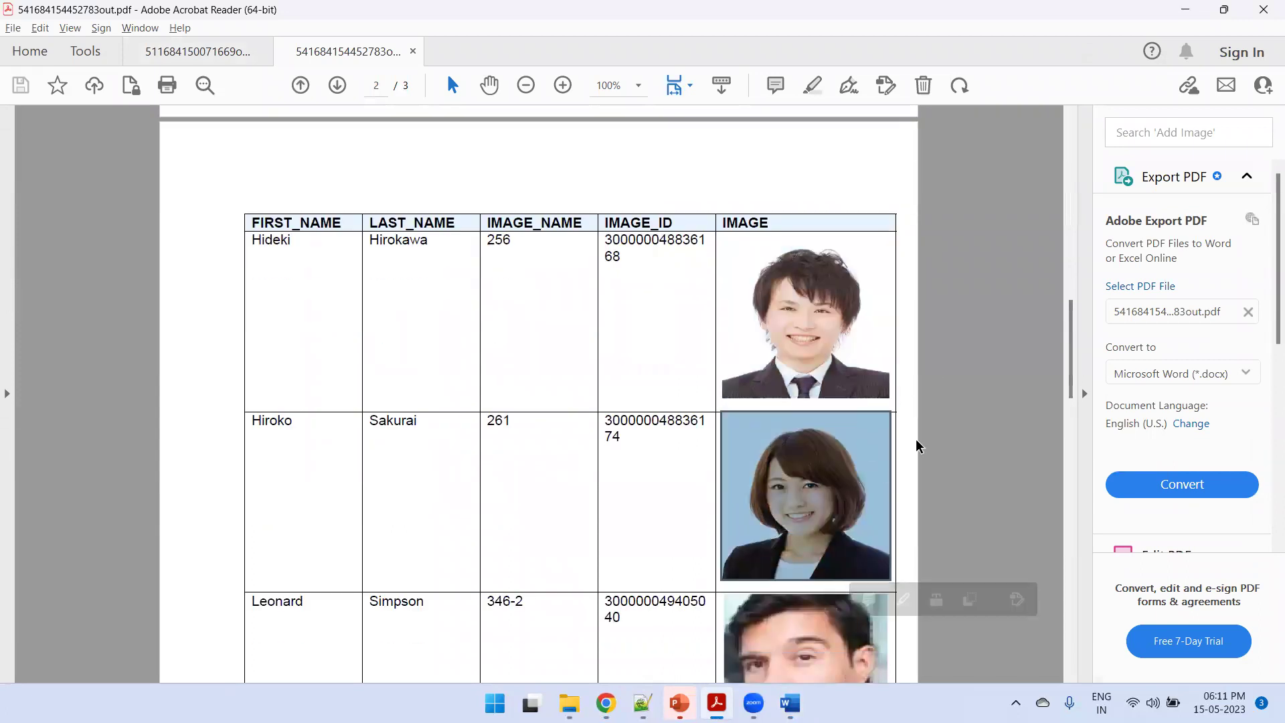
{"action": "key", "text": "alt+Tab"}
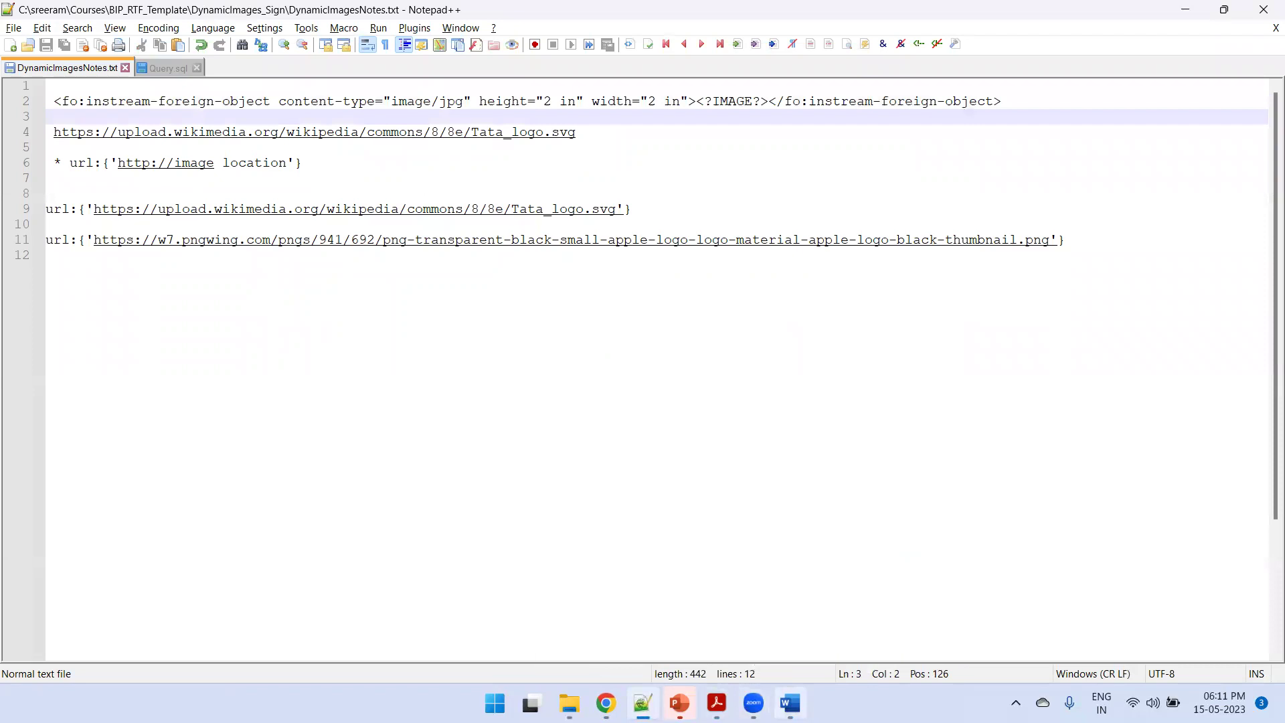
- Switch to Word and insert the OrangeLogo.png picture from the DynamicImages_Sign folder into the page header
{"action": "left_click", "coordinate": [791, 703]}
{"action": "double_click", "coordinate": [422, 219]}
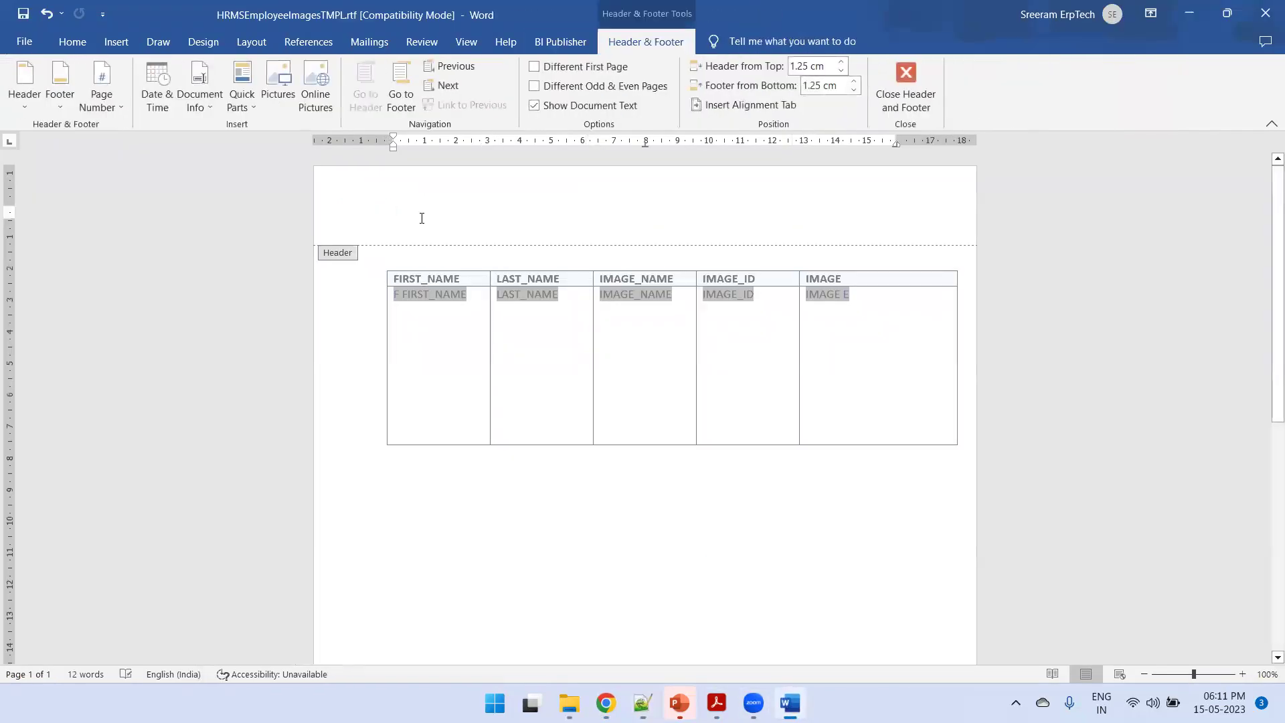
{"action": "left_click", "coordinate": [116, 42]}
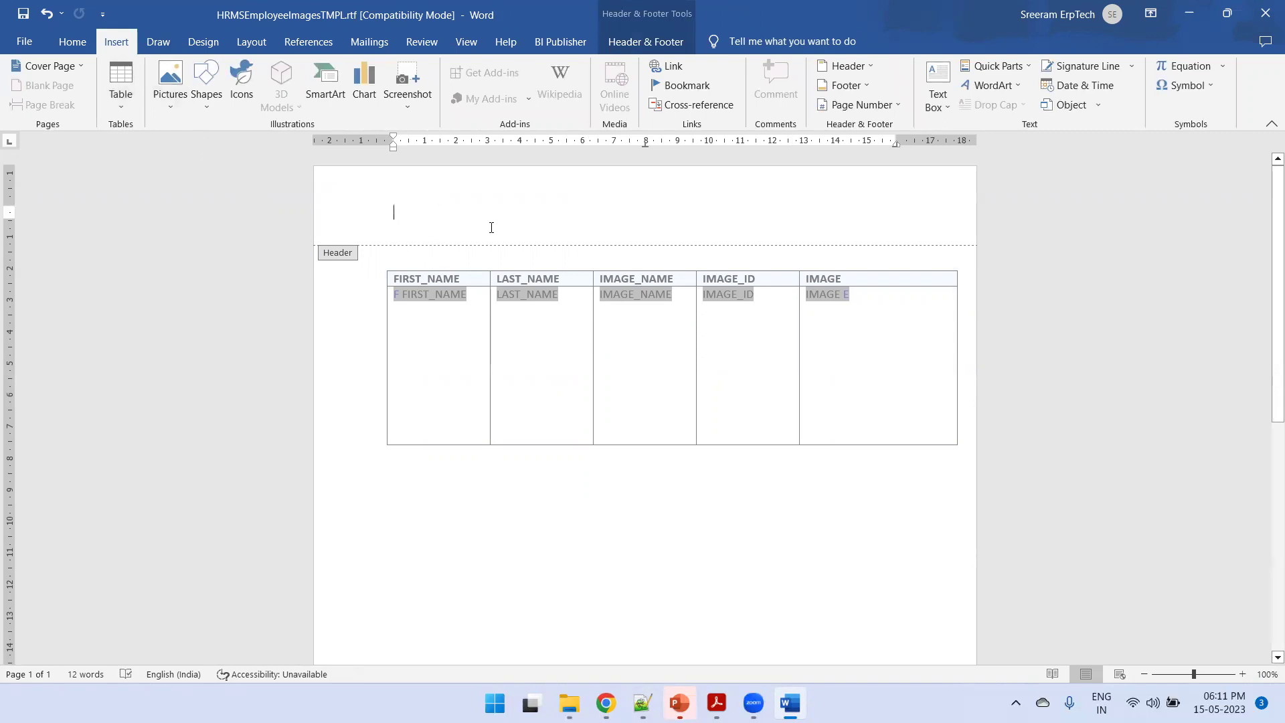
{"action": "left_click", "coordinate": [171, 84]}
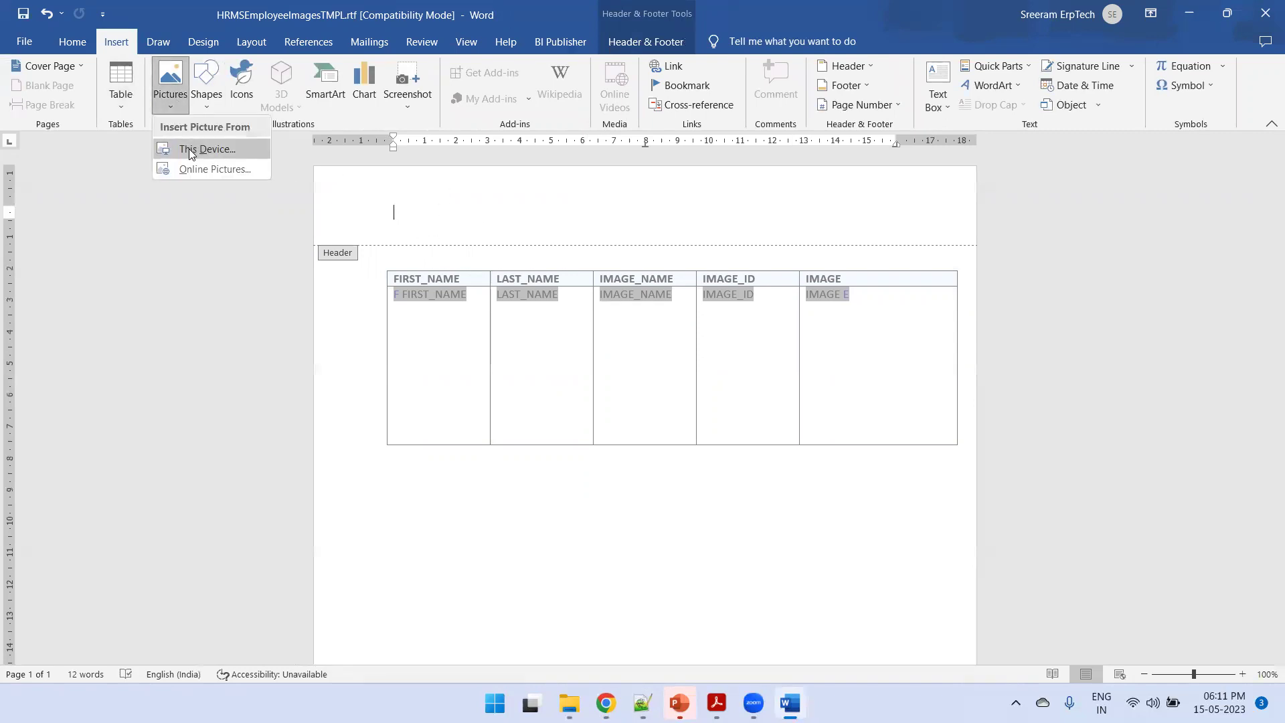
{"action": "left_click", "coordinate": [192, 151]}
{"action": "key", "text": "alt+Tab"}
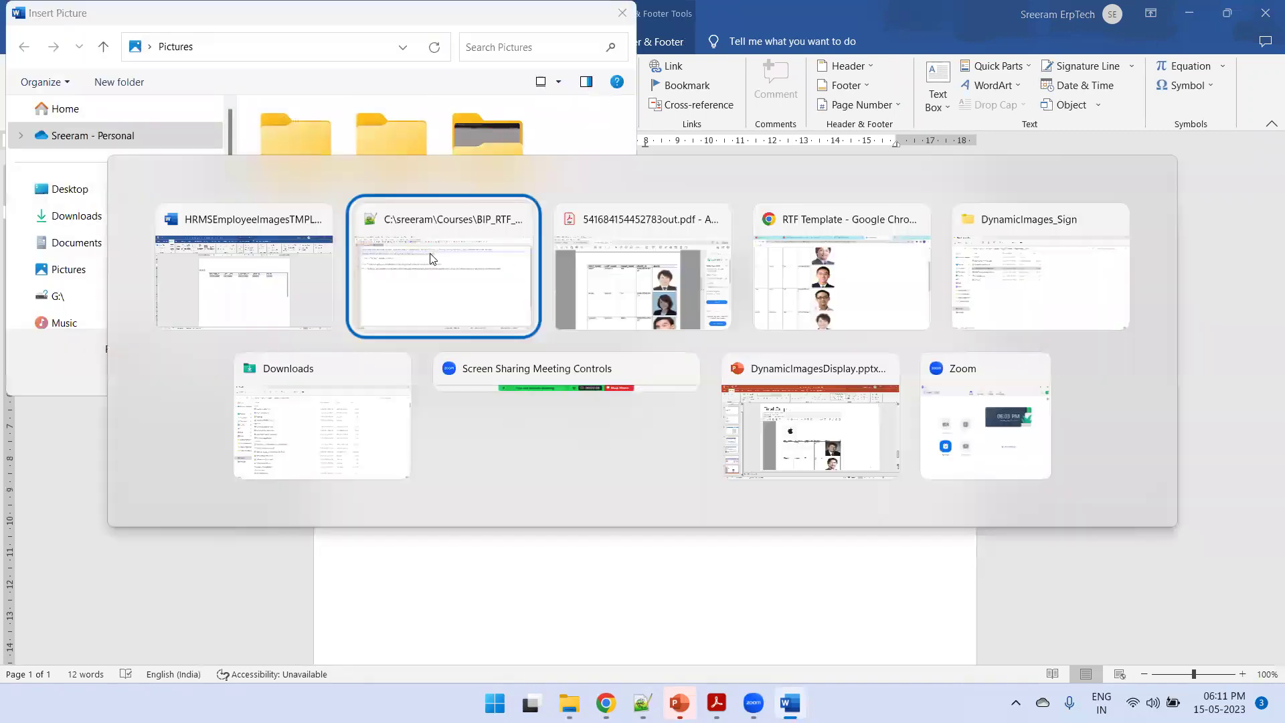
{"action": "key", "text": "Tab"}
{"action": "key", "text": "Tab"}
{"action": "key", "text": "Tab"}
{"action": "key", "text": "alt+d"}
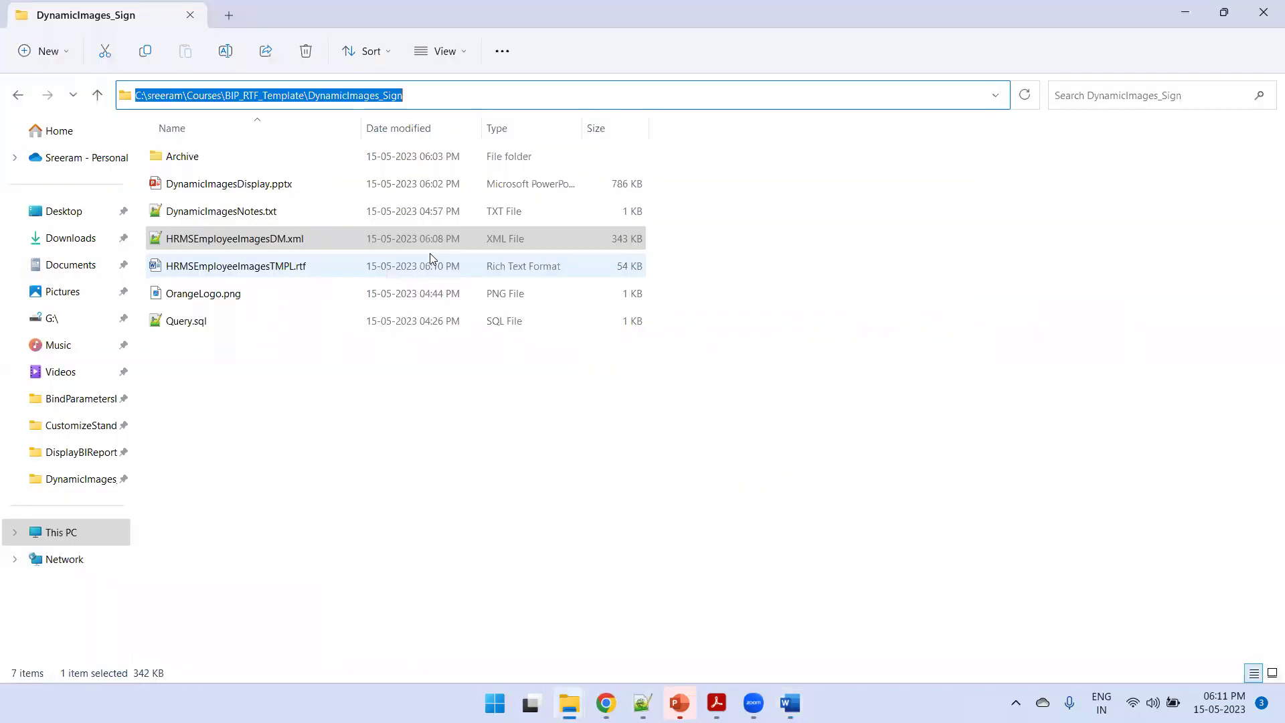
{"action": "key", "text": "alt+Tab"}
{"action": "double_click", "coordinate": [404, 142]}
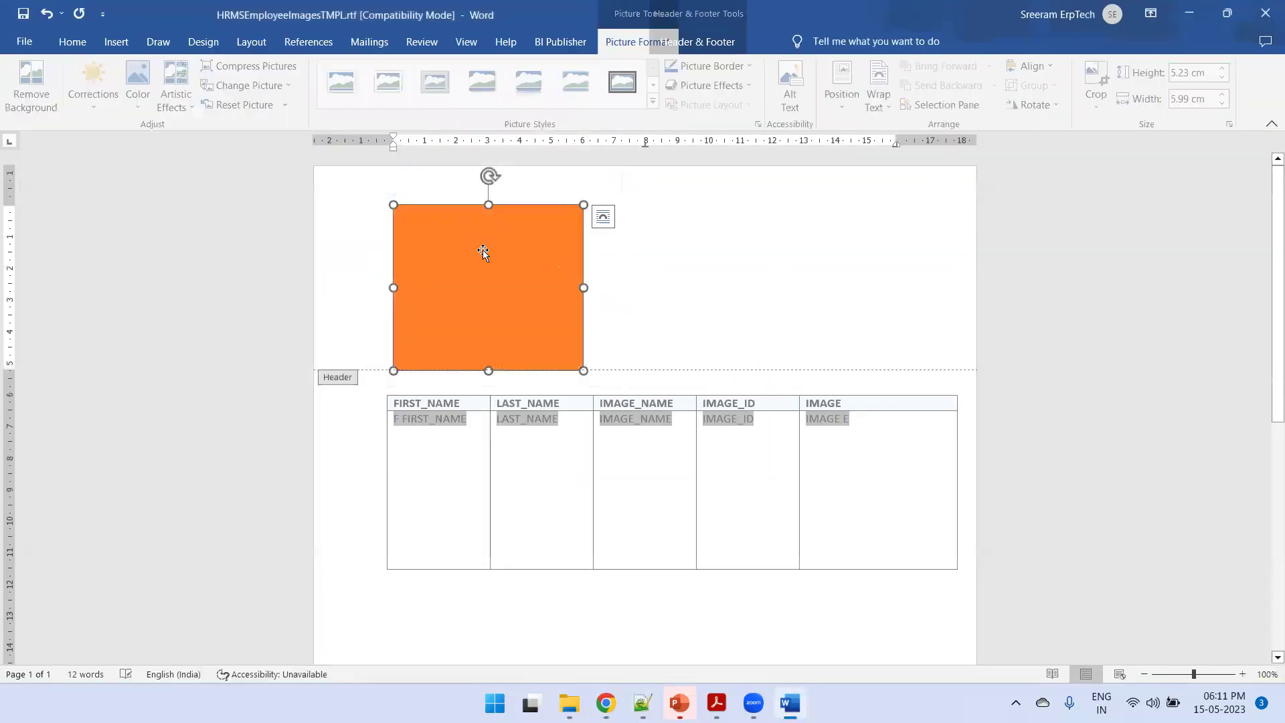
- Shrink the header logo to about 1.7 cm high by 1.95 cm wide and open its alternative text for editing
{"action": "left_click_drag", "start_coordinate": [562, 346], "coordinate": [455, 258]}
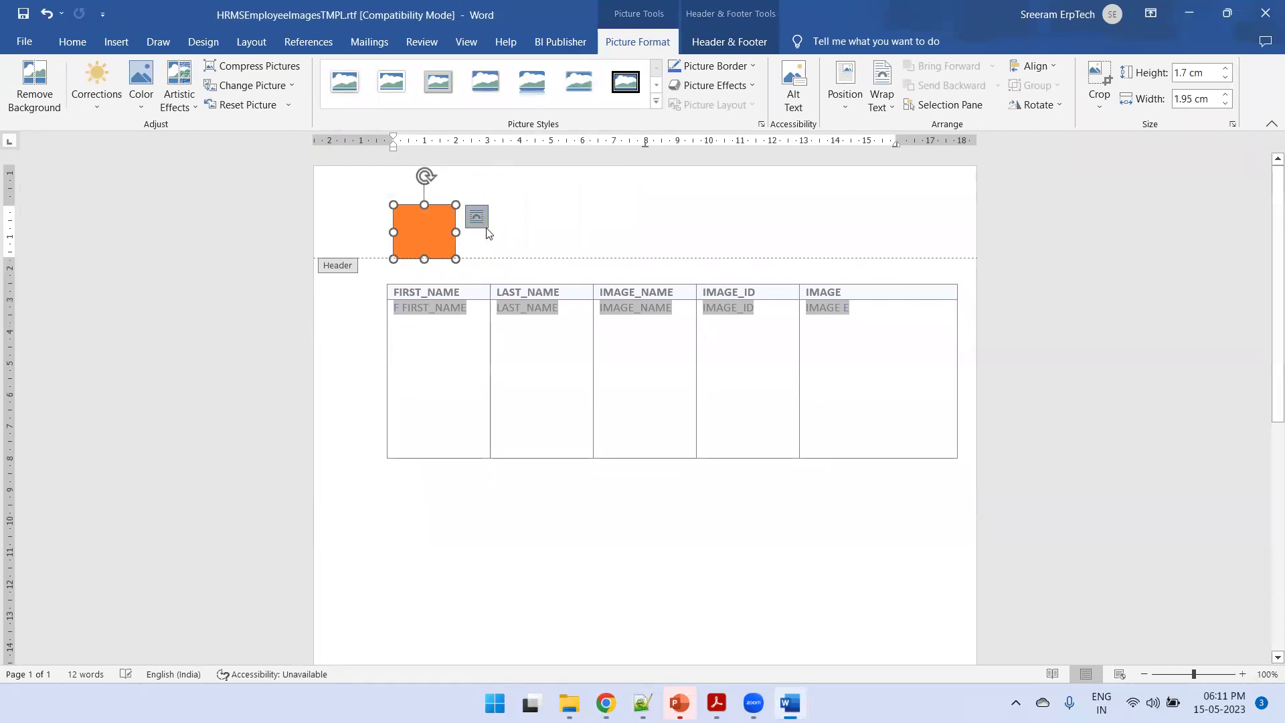
{"action": "left_click", "coordinate": [473, 216]}
{"action": "left_click", "coordinate": [473, 246]}
{"action": "left_click", "coordinate": [410, 238]}
{"action": "left_click", "coordinate": [641, 37]}
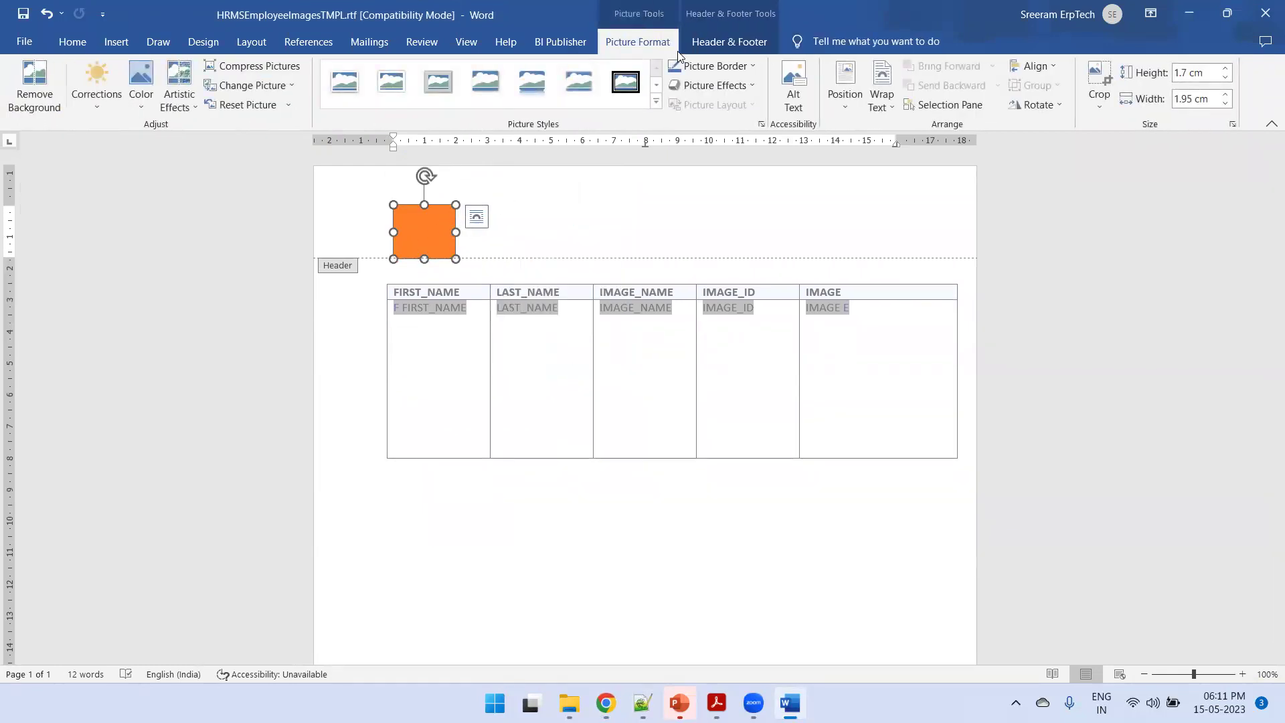
{"action": "left_click", "coordinate": [793, 86]}
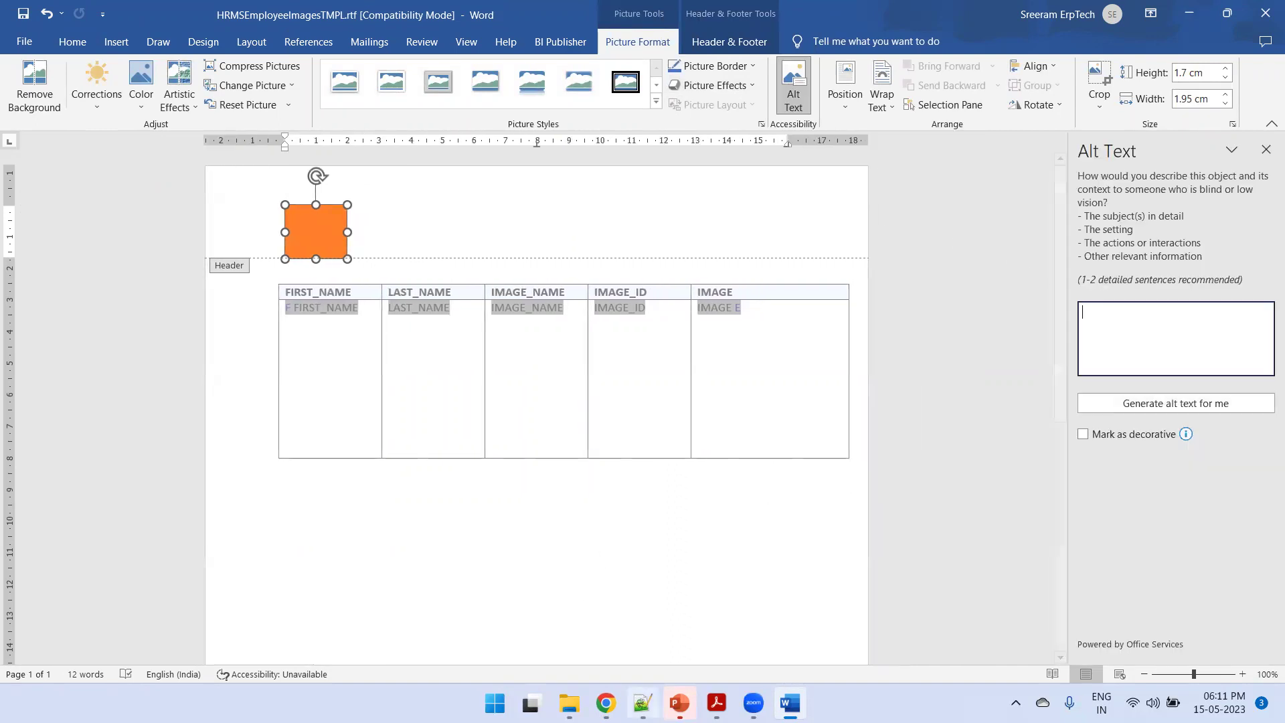
- Copy the bare Apple logo image address from line 11 of DynamicImagesNotes.txt in Notepad++ and enter it in a new Chrome tab
{"action": "left_click", "coordinate": [642, 703]}
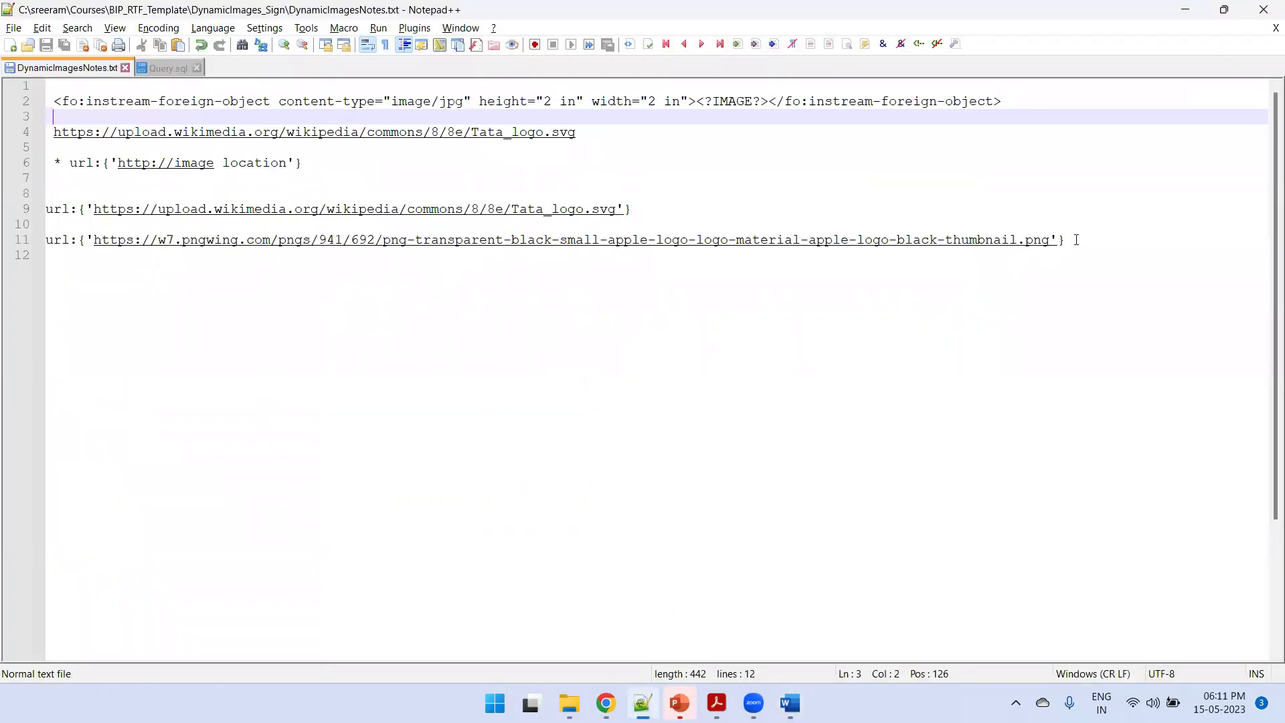
{"action": "left_click_drag", "start_coordinate": [1076, 239], "coordinate": [45, 241]}
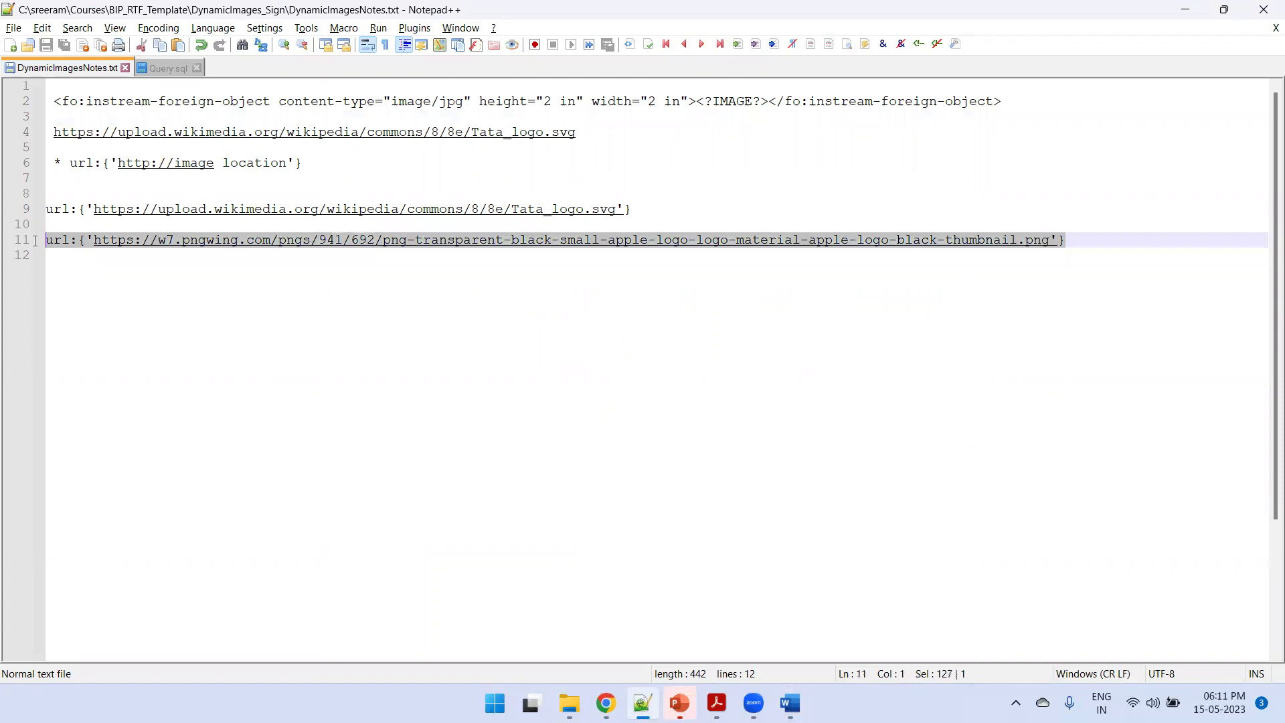
{"action": "left_click", "coordinate": [93, 241]}
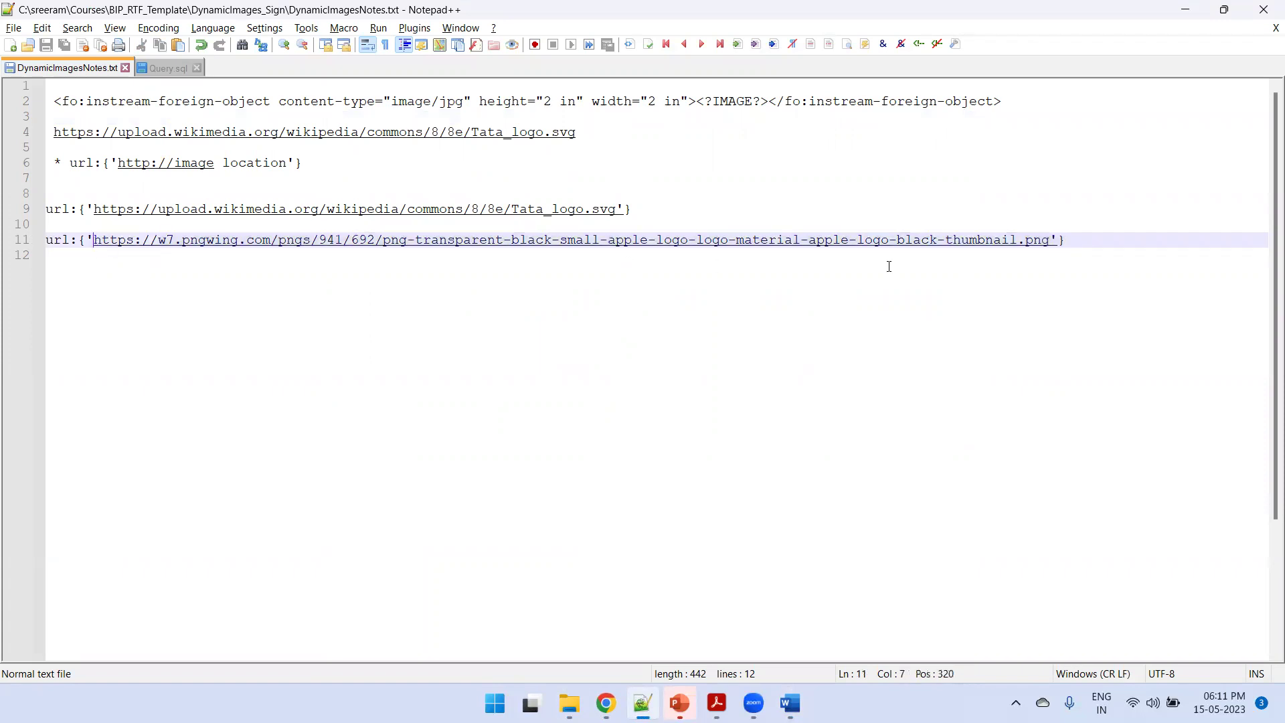
{"action": "left_click", "coordinate": [1050, 241], "text": "shift"}
{"action": "key", "text": "ctrl+c"}
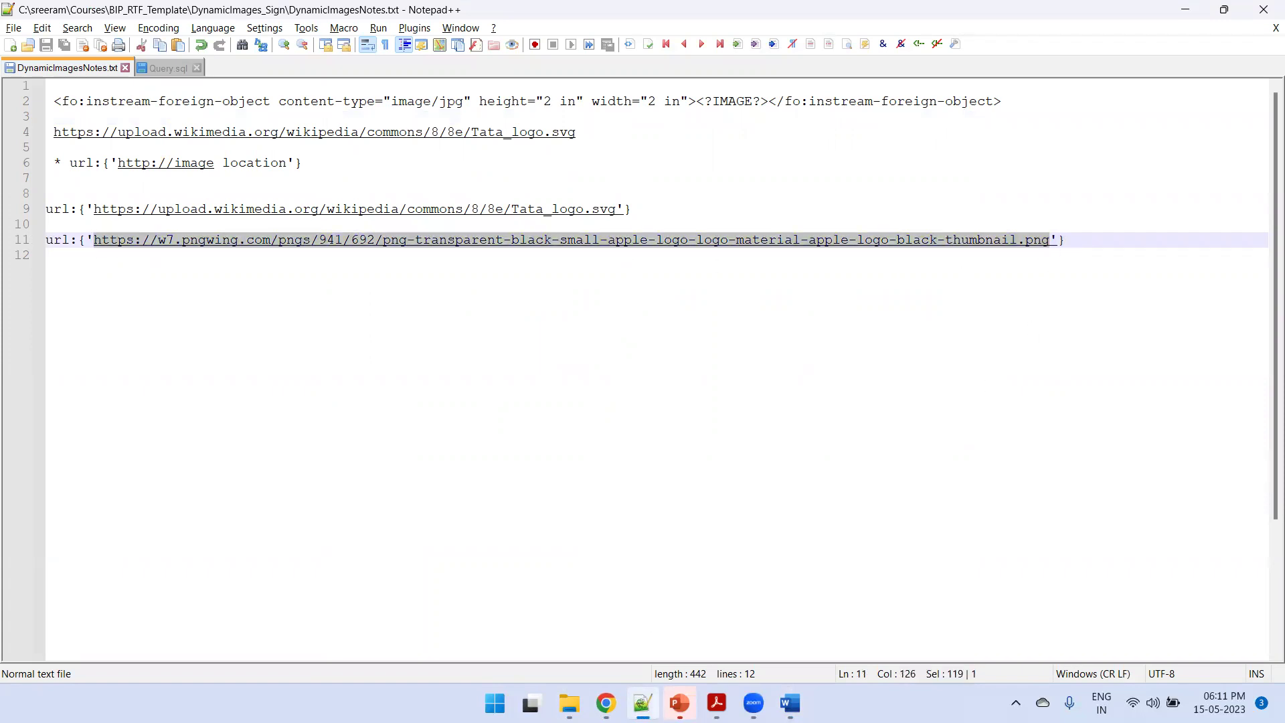
{"action": "key", "text": "alt+Tab"}
{"action": "key", "text": "ctrl+t"}
{"action": "key", "text": "ctrl+v"}
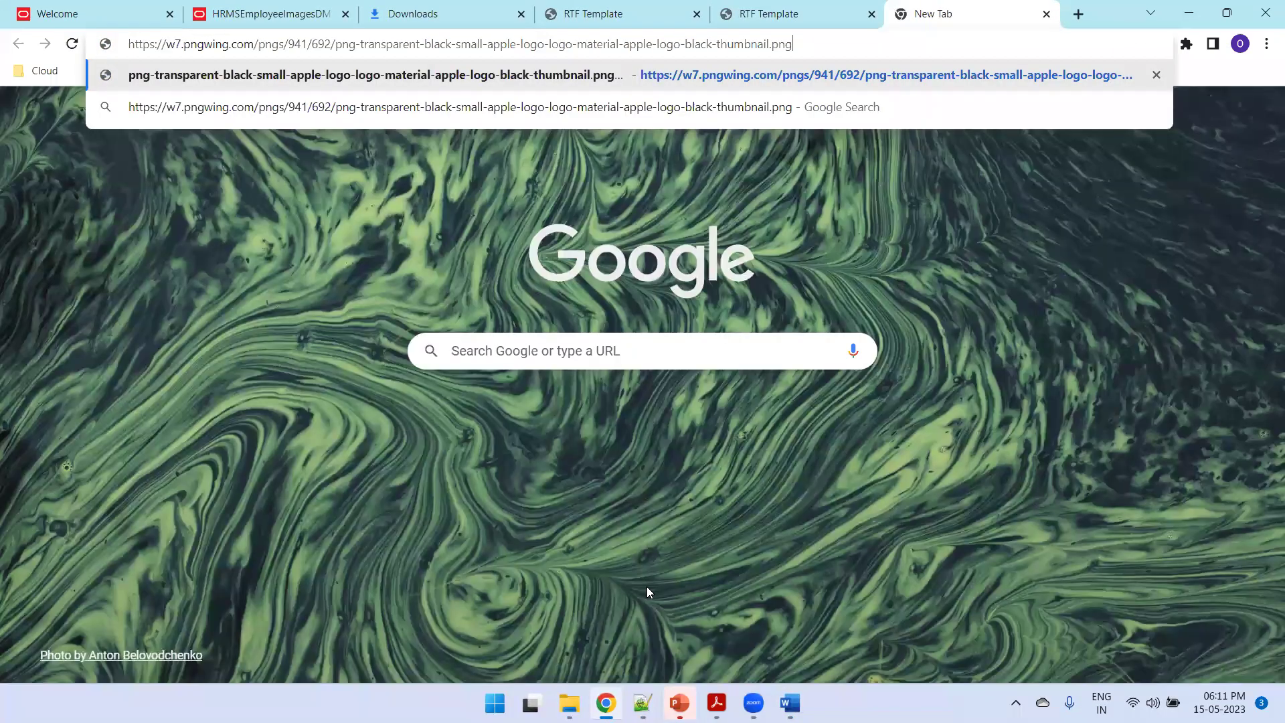
{"action": "key", "text": "alt+Tab"}
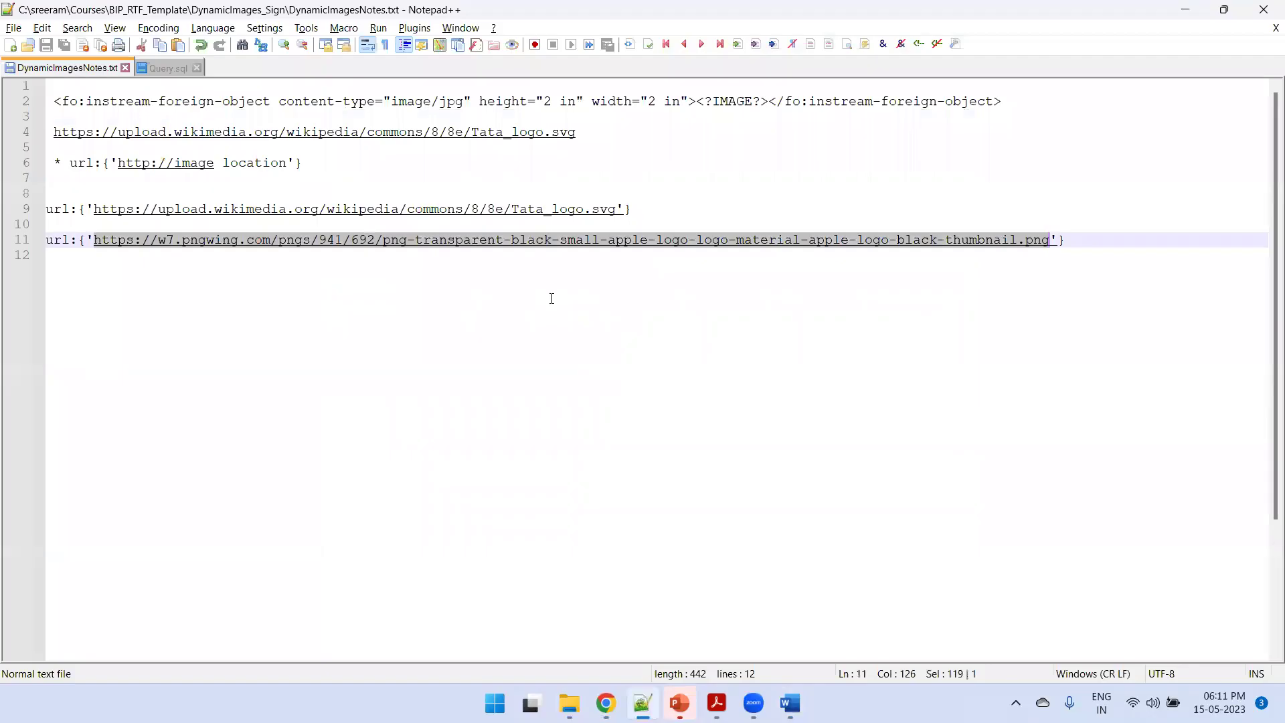
{"action": "left_click_drag", "start_coordinate": [1079, 241], "coordinate": [44, 242]}
{"action": "key", "text": "ctrl+c"}
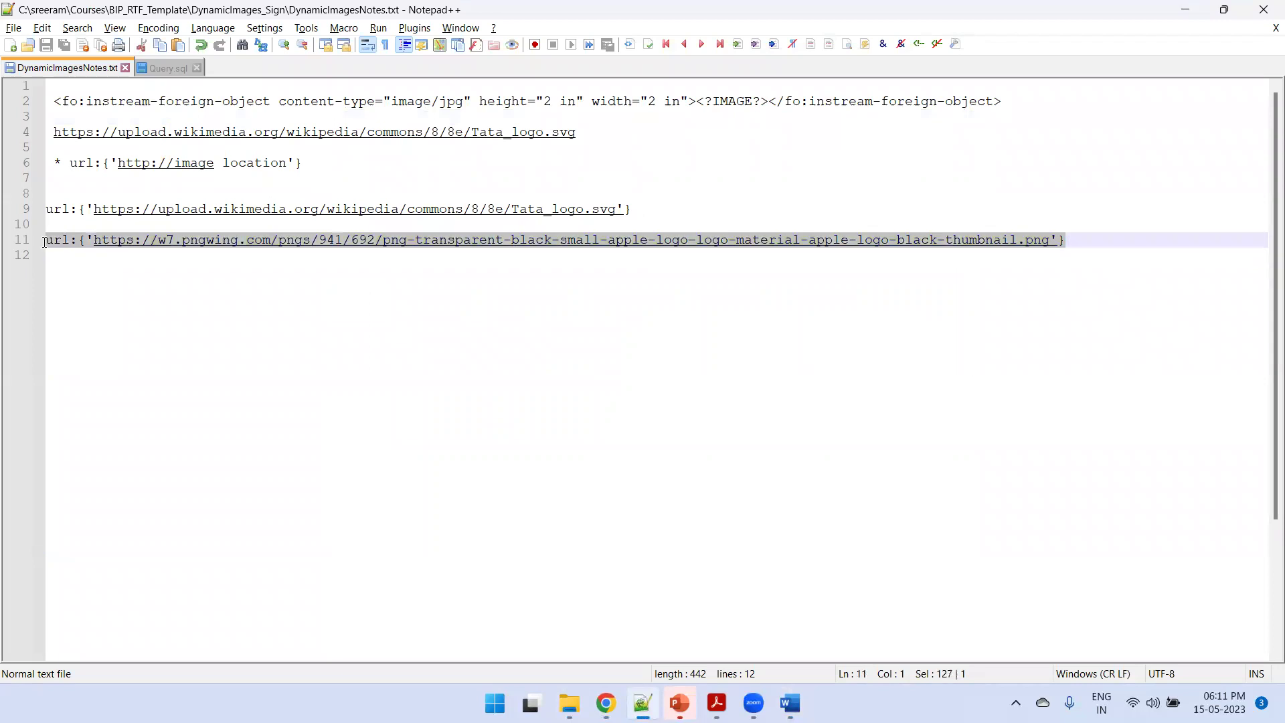
{"action": "left_click", "coordinate": [789, 703]}
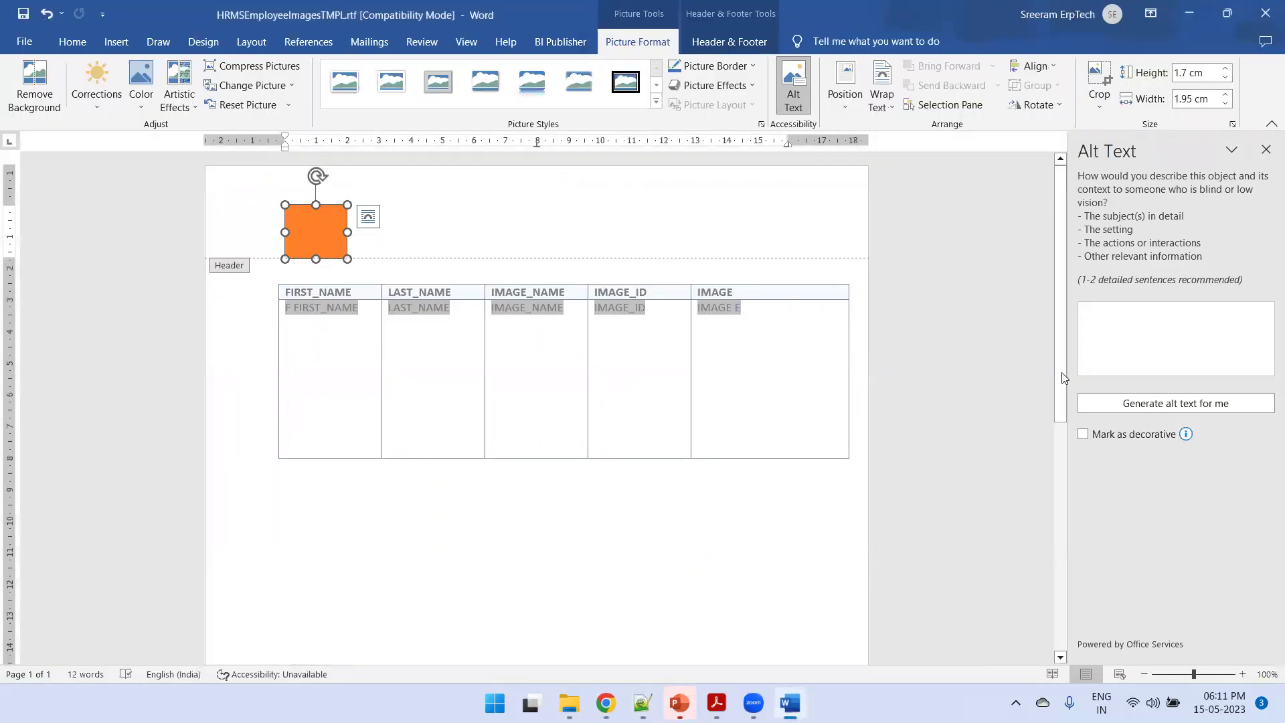
{"action": "left_click", "coordinate": [1150, 347]}
{"action": "key", "text": "ctrl+v"}
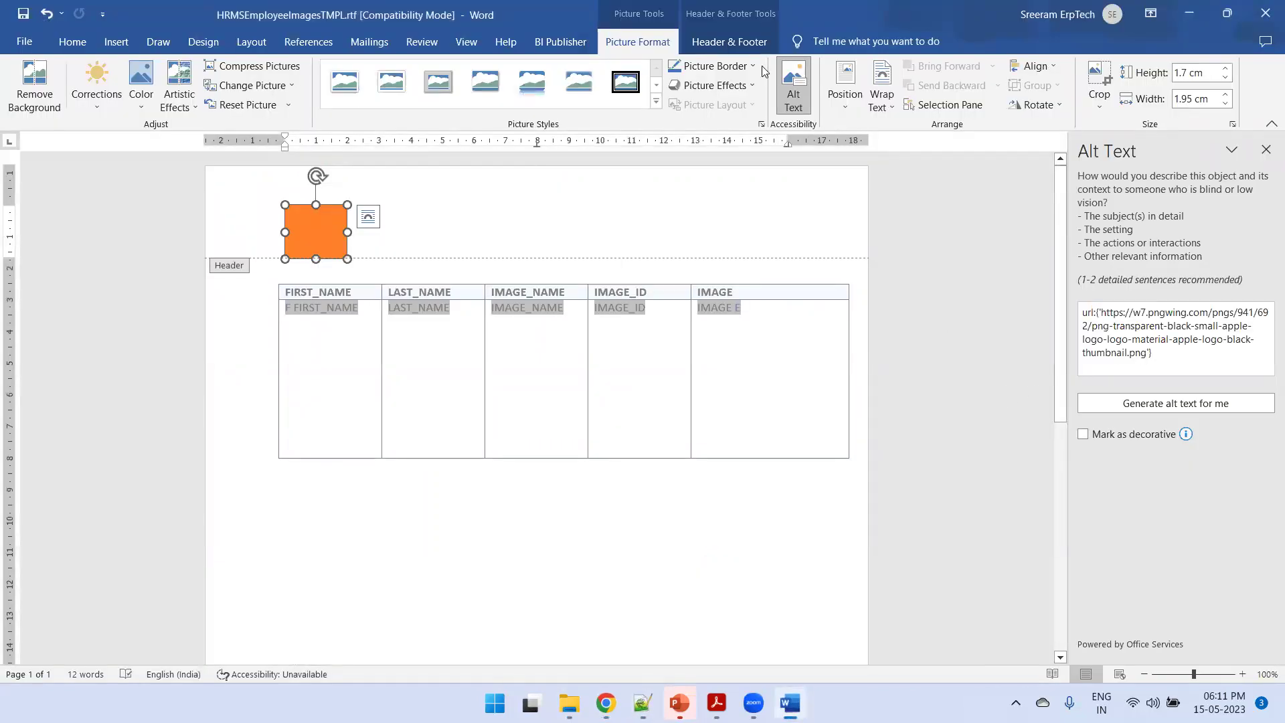
- Preview the RTF template as PDF and examine the header logo and the employee images in the table
{"action": "left_click", "coordinate": [561, 41]}
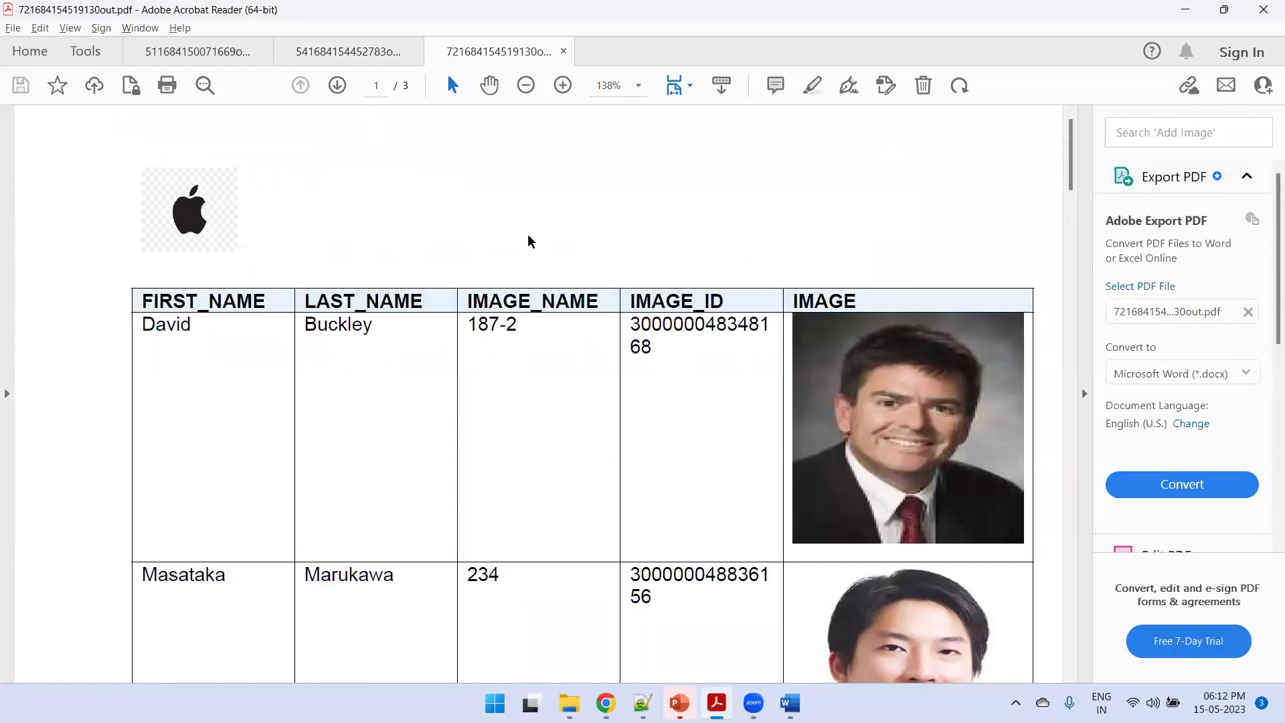
{"action": "scroll", "coordinate": [768, 355], "scroll_direction": "down", "scroll_amount": 2}
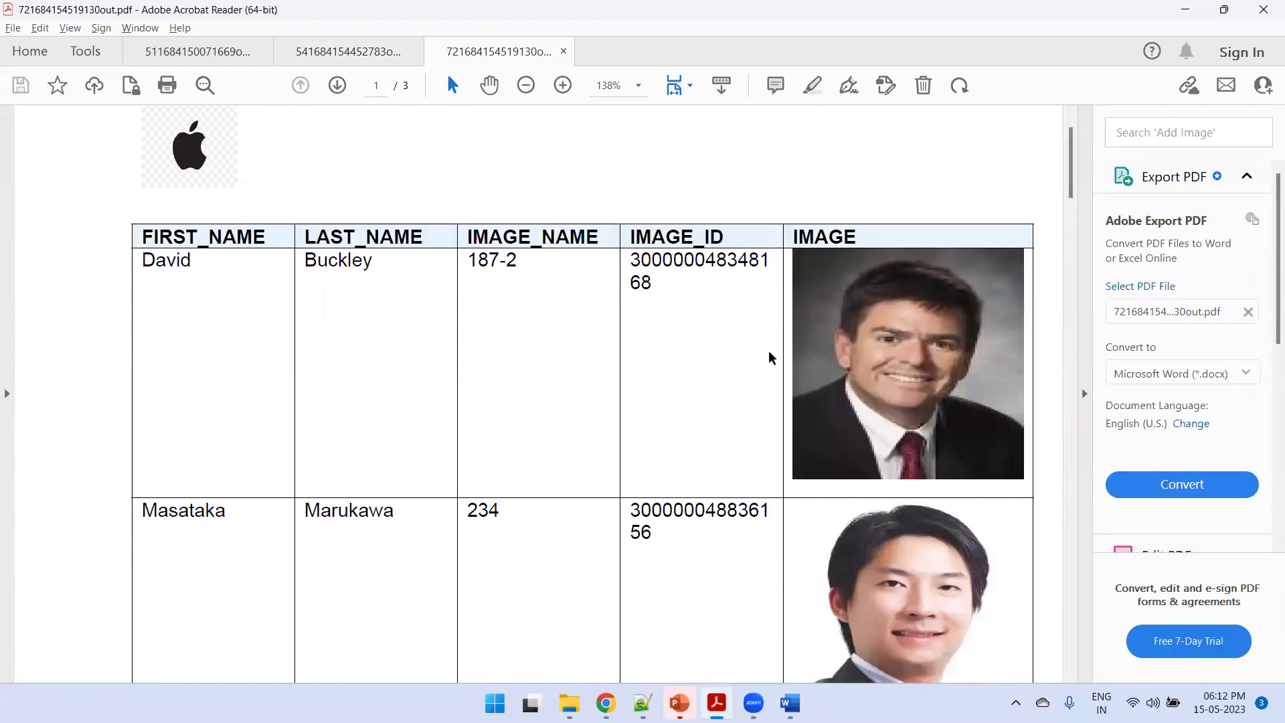
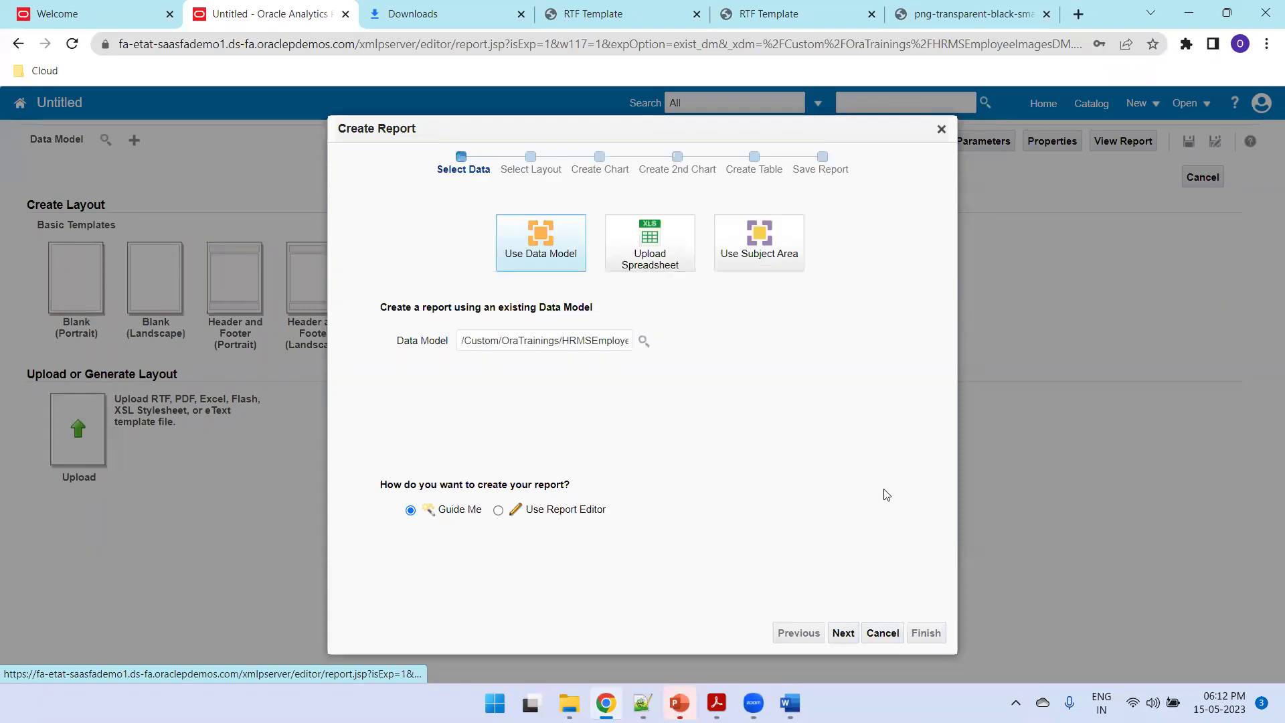
- Create the report with the Report Editor option from the HRMSEmployeeImagesDM data model and save it as HRMSEmployeeImagesRep
{"action": "left_click", "coordinate": [500, 511]}
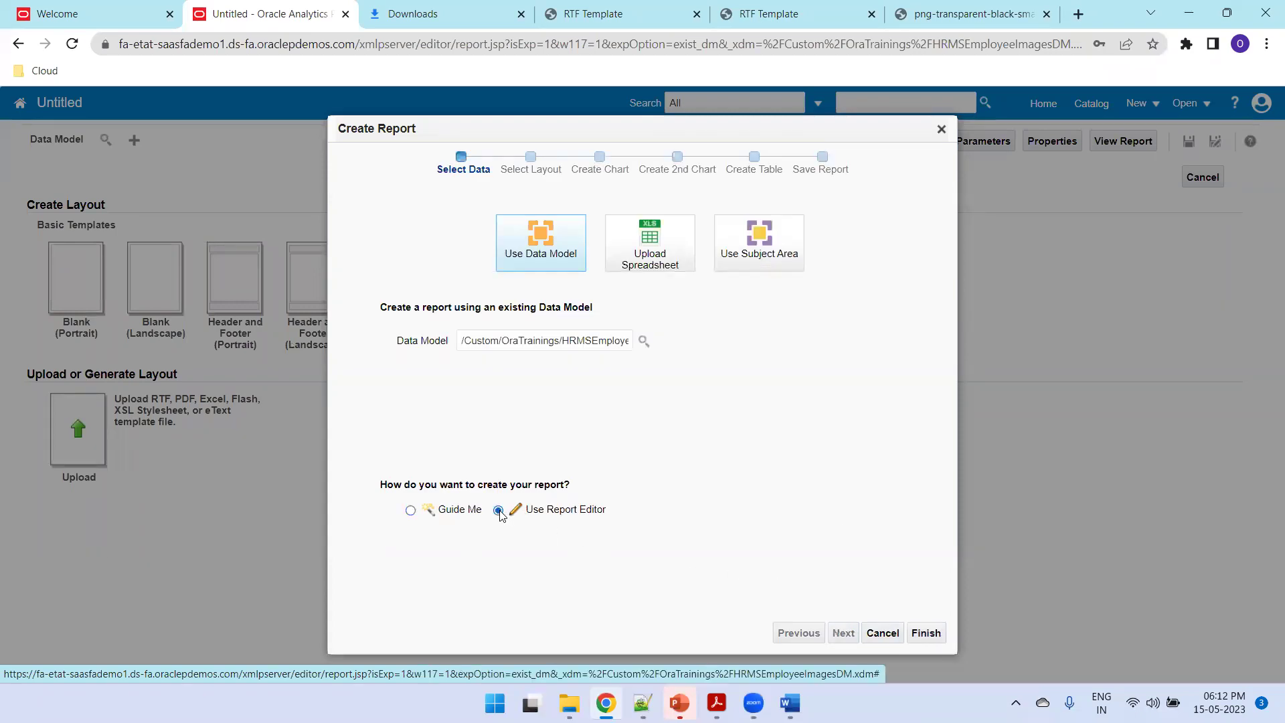
{"action": "left_click", "coordinate": [925, 633]}
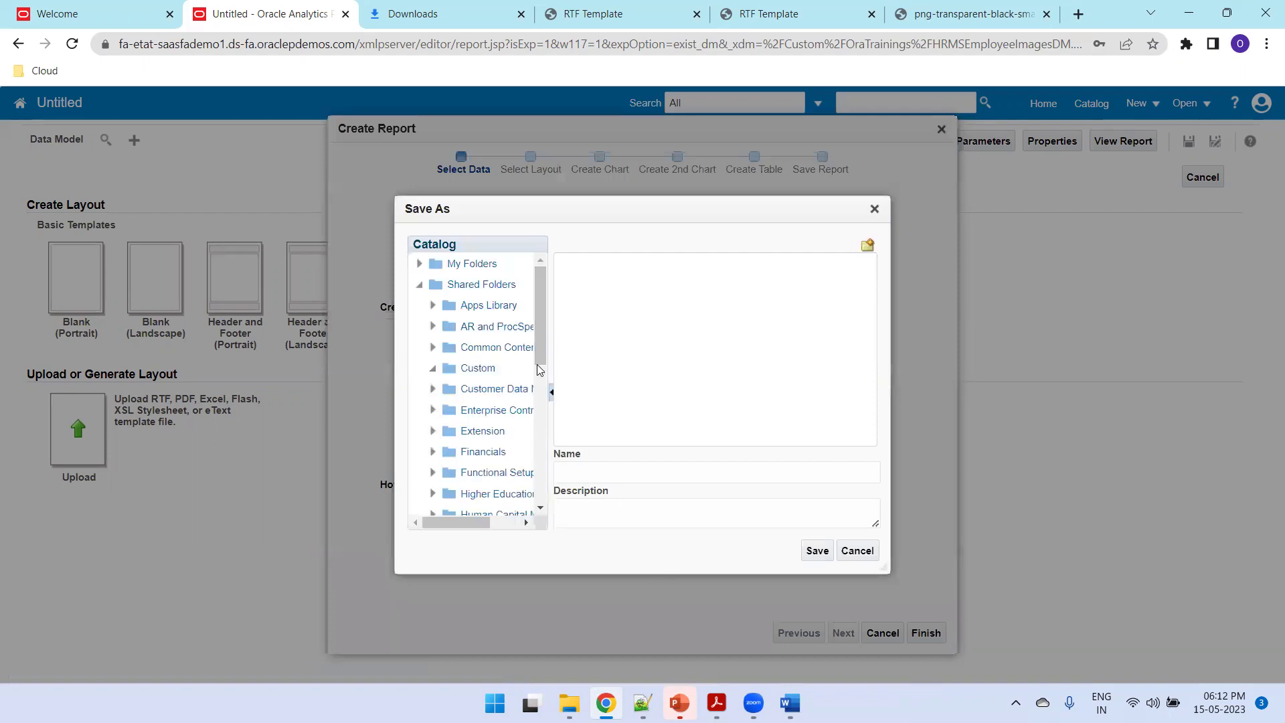
{"action": "left_click", "coordinate": [667, 481]}
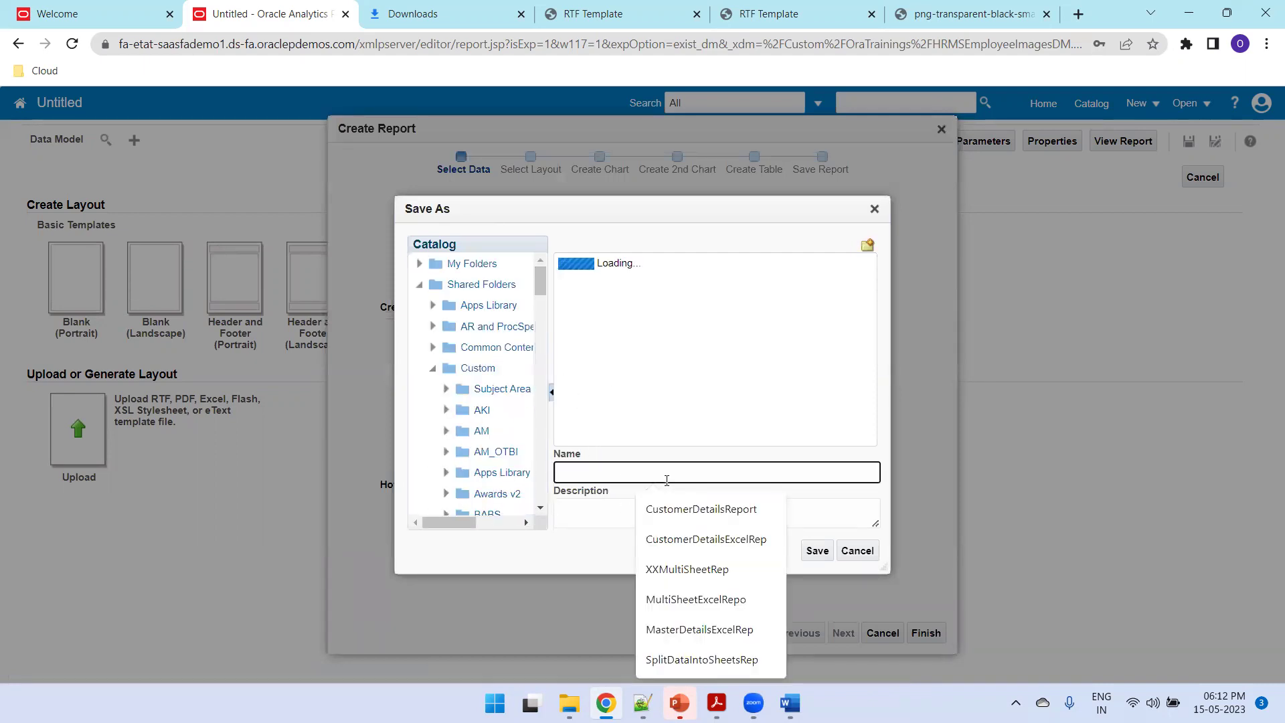
{"action": "type", "text": "HRMSEmployeeImagesRep"}
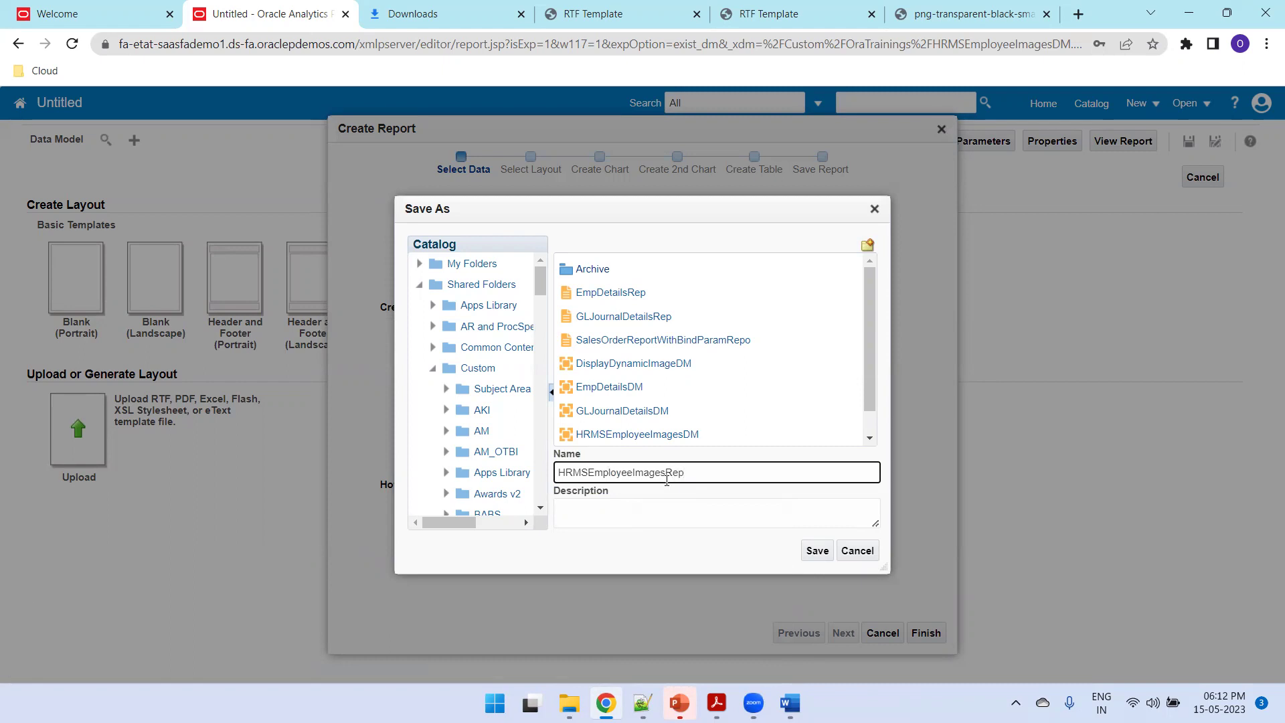
{"action": "left_click", "coordinate": [814, 552]}
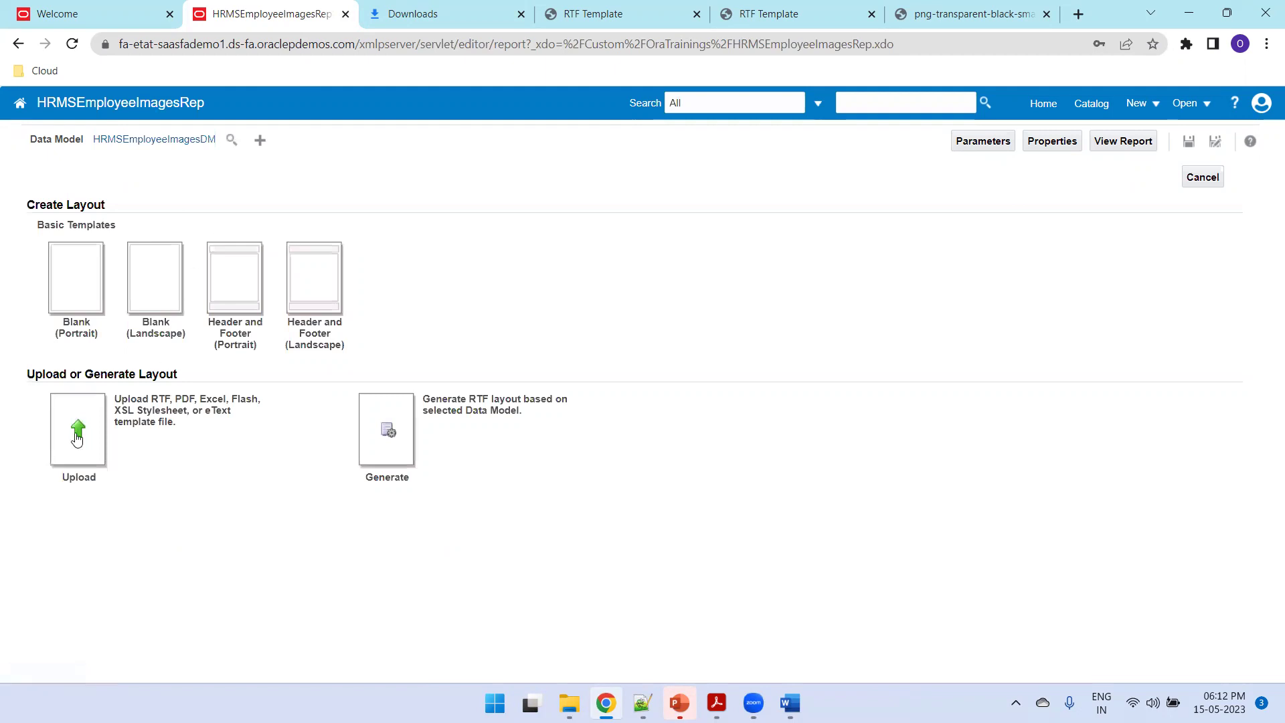
- Start uploading a layout template and point the file chooser to the DynamicImages_Sign folder using the path copied from File Explorer
{"action": "left_click", "coordinate": [77, 439]}
{"action": "left_click", "coordinate": [546, 352]}
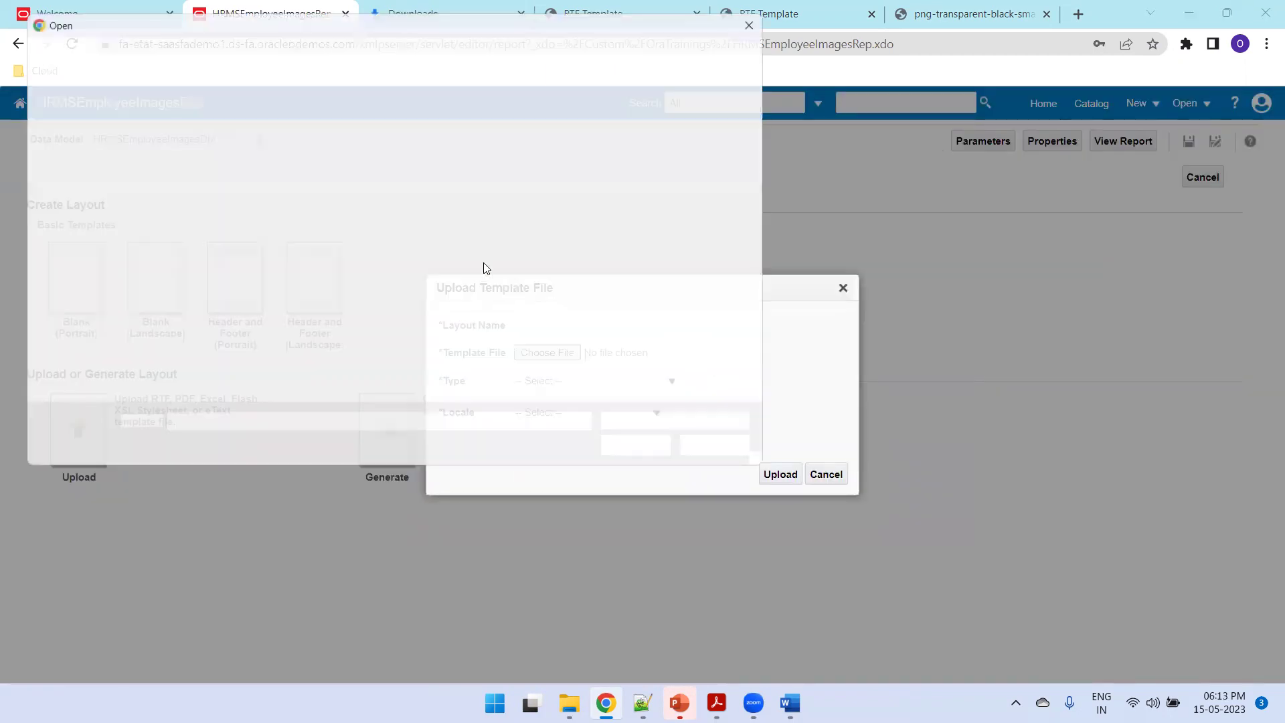
{"action": "key", "text": "alt+Tab"}
{"action": "key", "text": "alt+Tab"}
{"action": "key", "text": "alt+Tab"}
{"action": "key", "text": "alt+Tab"}
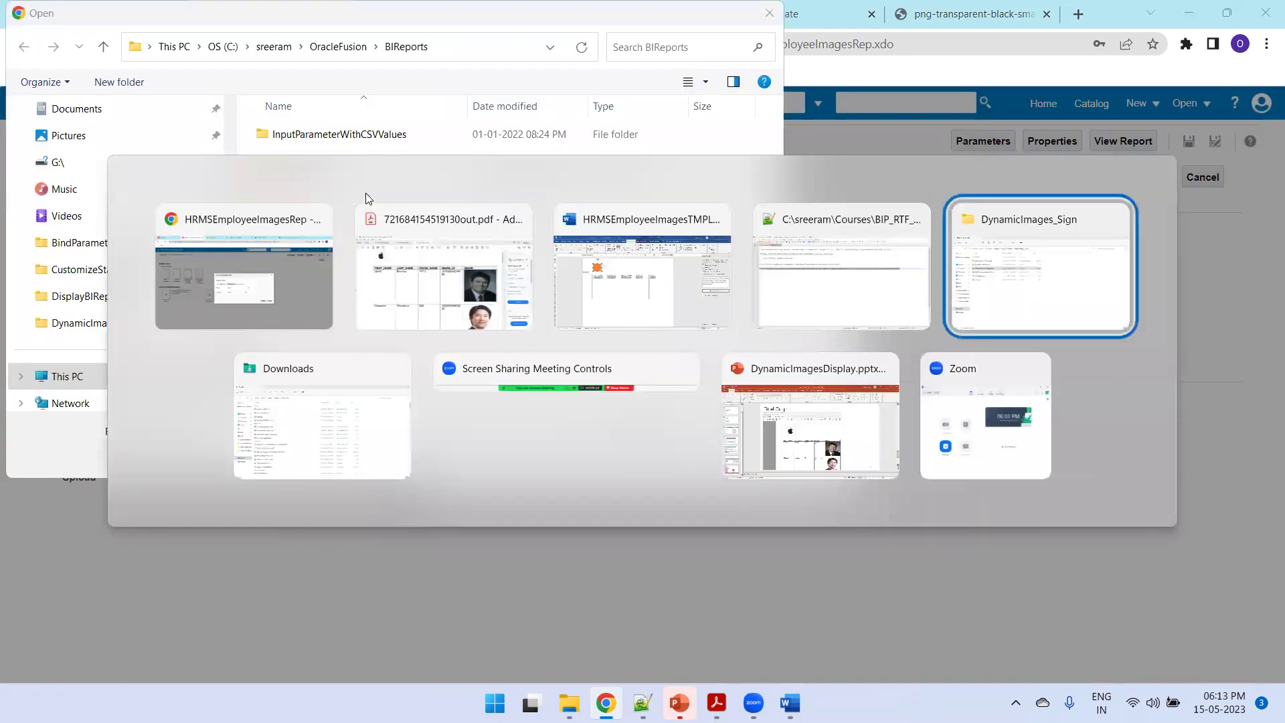
{"action": "key", "text": "alt+d"}
{"action": "key", "text": "ctrl+c"}
{"action": "key", "text": "alt+Tab"}
{"action": "key", "text": "ctrl+v"}
{"action": "key", "text": "Return"}
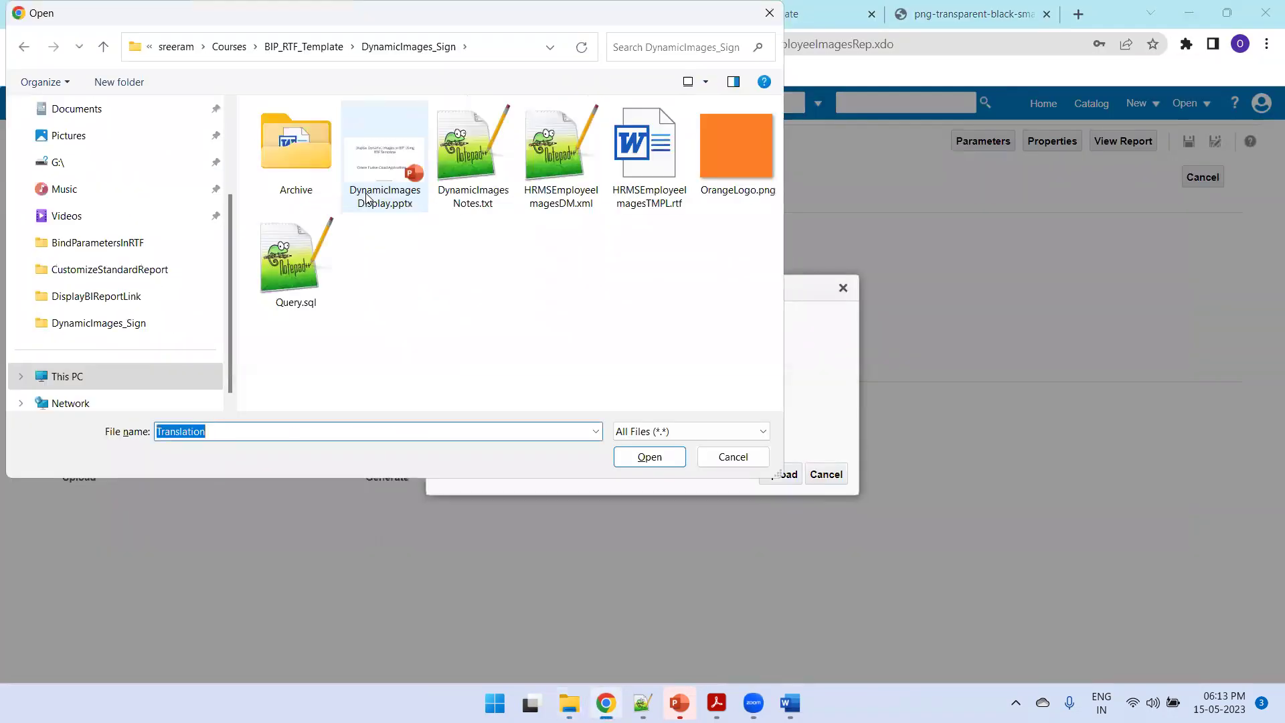
- Choose HRMSEmployeeImagesTMPL.rtf as the template file
{"action": "key", "text": "Right"}
{"action": "key", "text": "Right"}
{"action": "key", "text": "Right"}
{"action": "key", "text": "Return"}
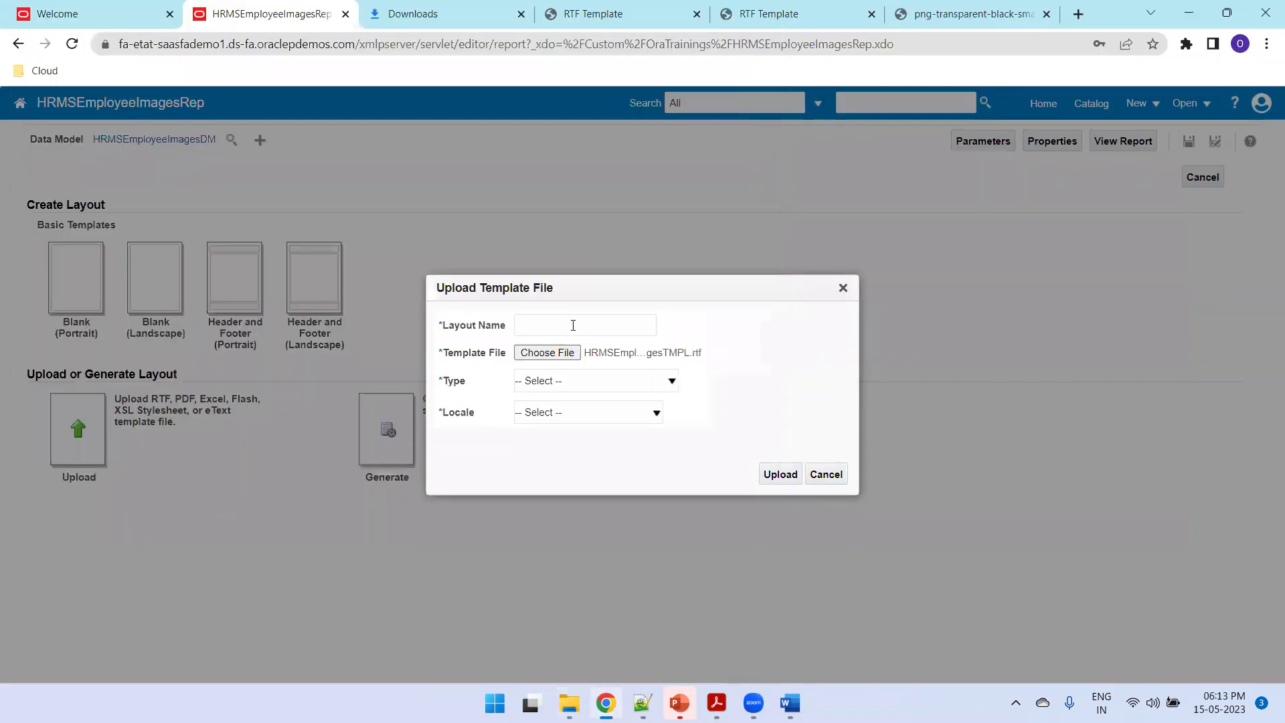
- Name the layout Output, set its type to RTF Template and its locale to English, and upload it
{"action": "left_click", "coordinate": [573, 325]}
{"action": "type", "text": "Output"}
{"action": "key", "text": "Tab"}
{"action": "key", "text": "Tab"}
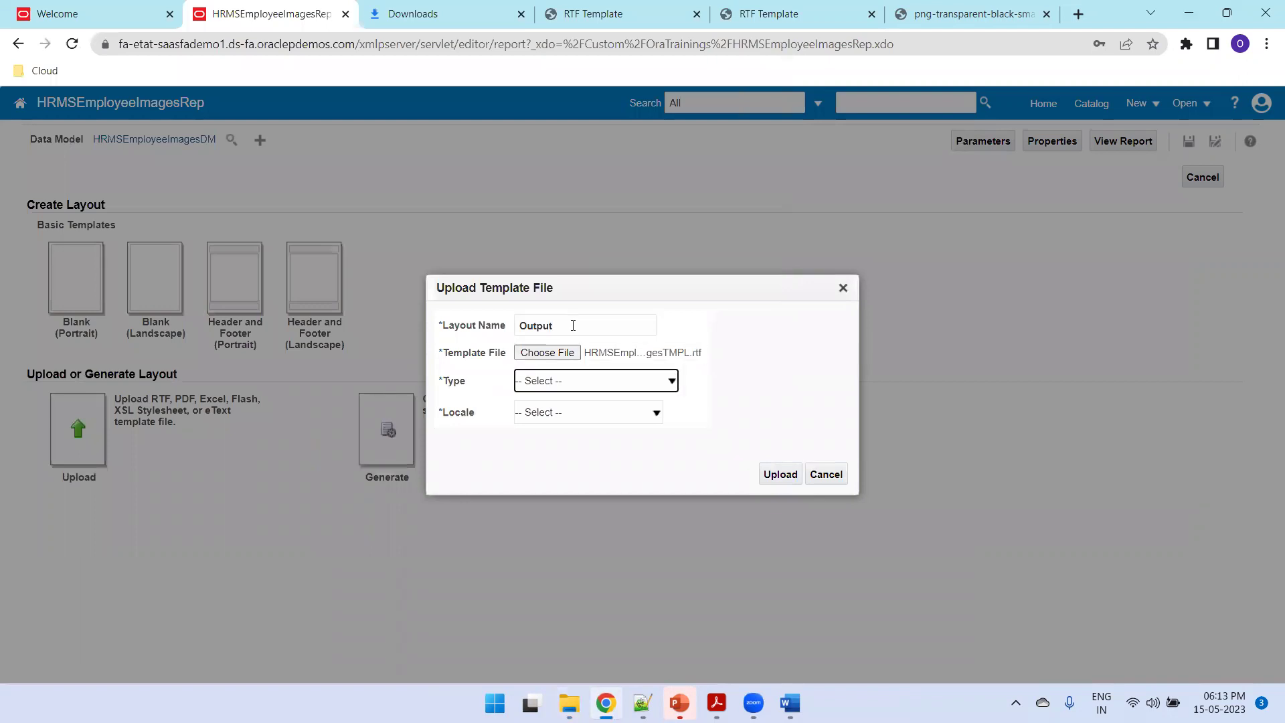
{"action": "key", "text": "r"}
{"action": "key", "text": "Tab"}
{"action": "key", "text": "e"}
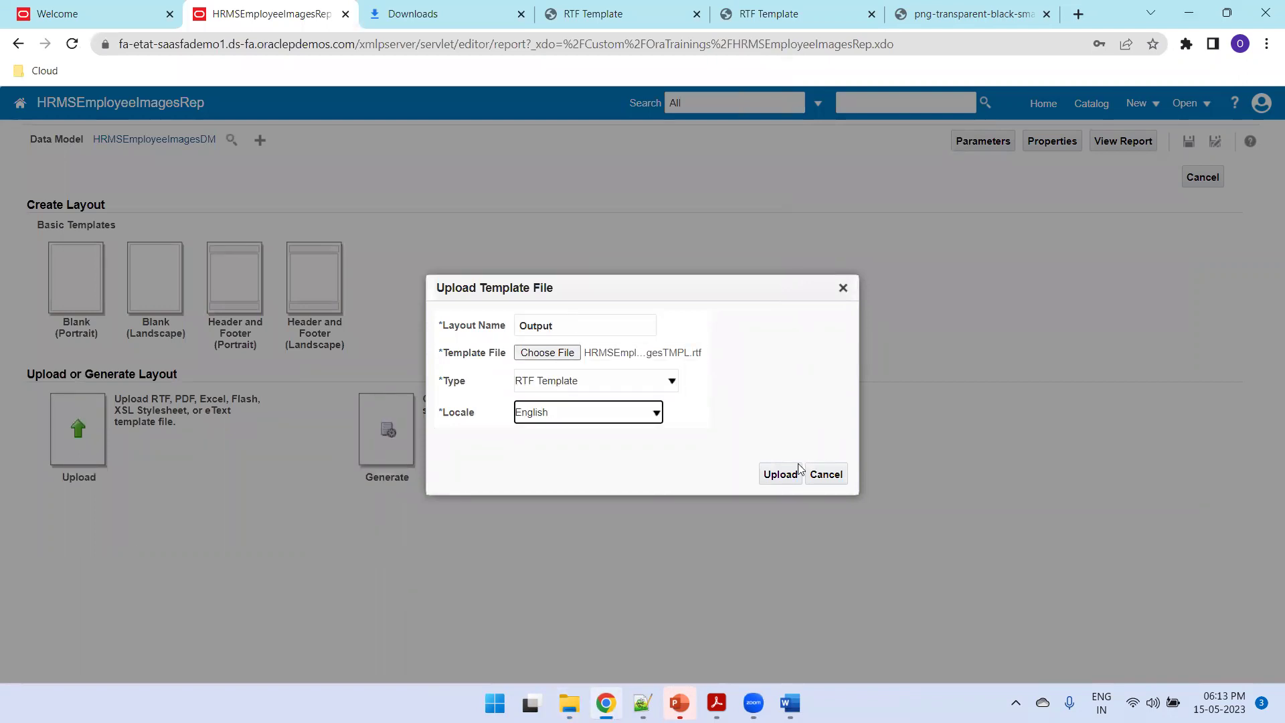
{"action": "key", "text": "Tab"}
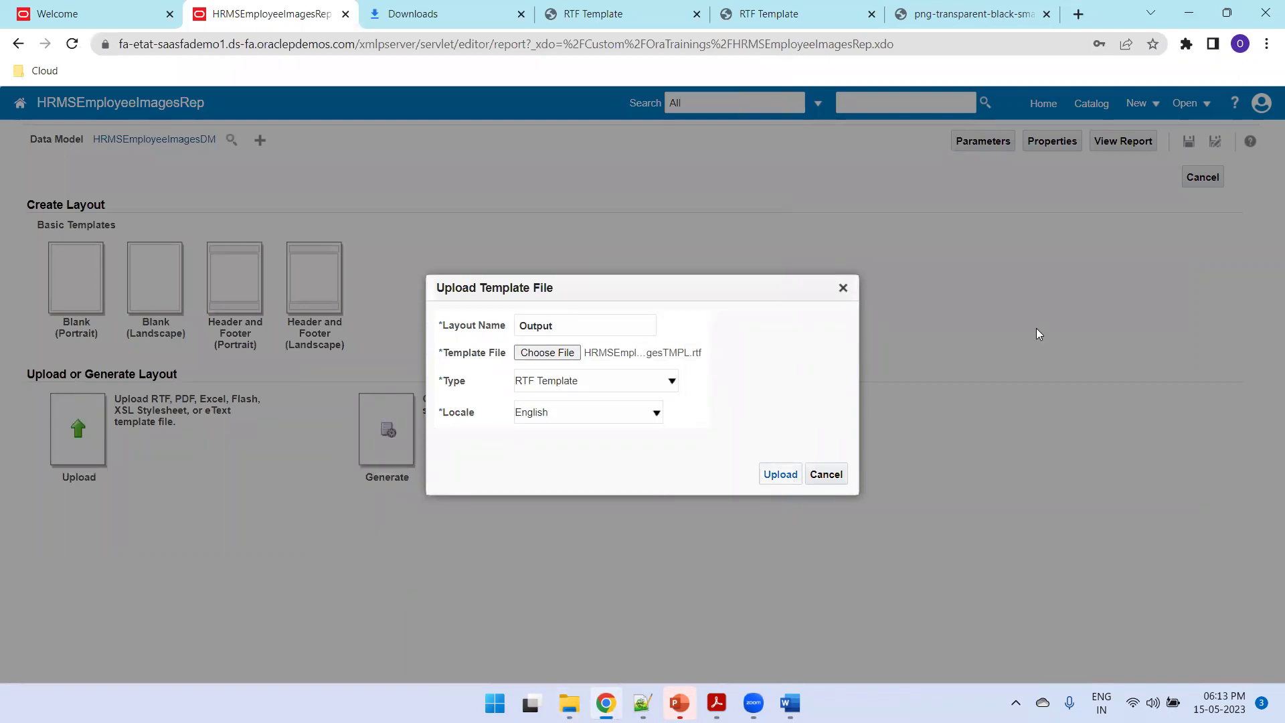
{"action": "key", "text": "Return"}
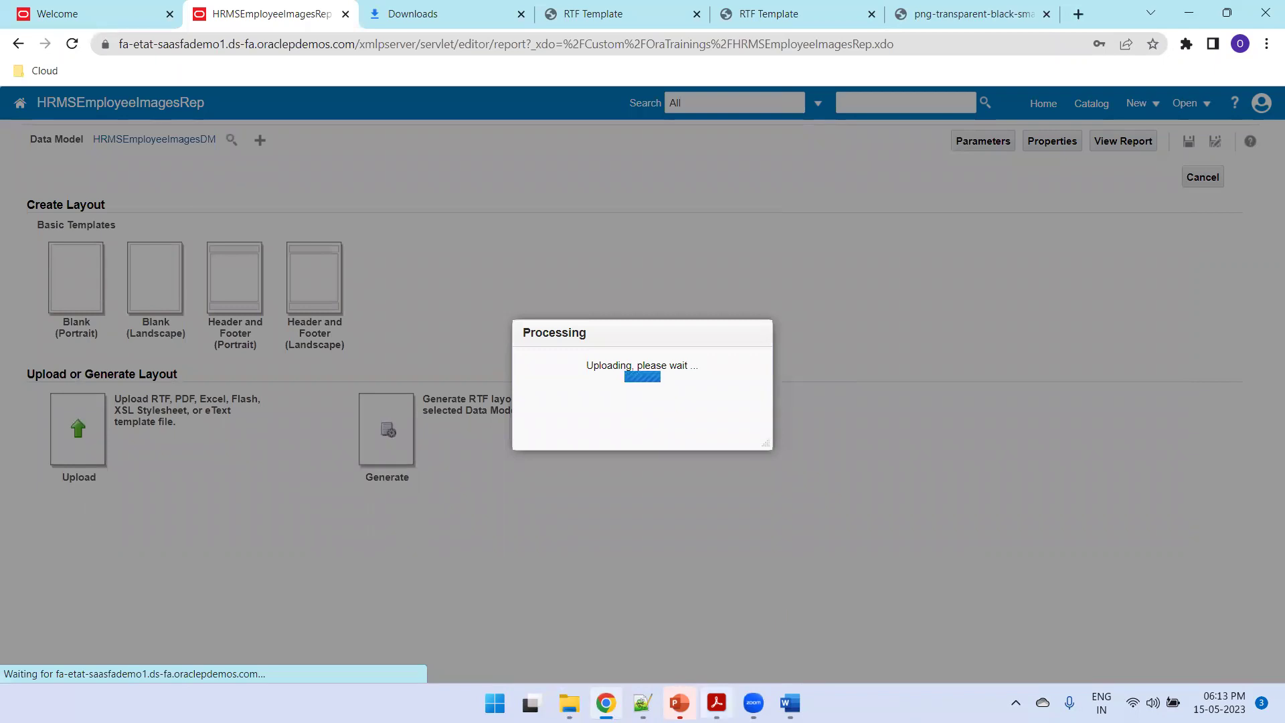
- View the report and look through the HTML output for the header logo and the employee images
{"action": "mouse_move", "coordinate": [717, 702]}
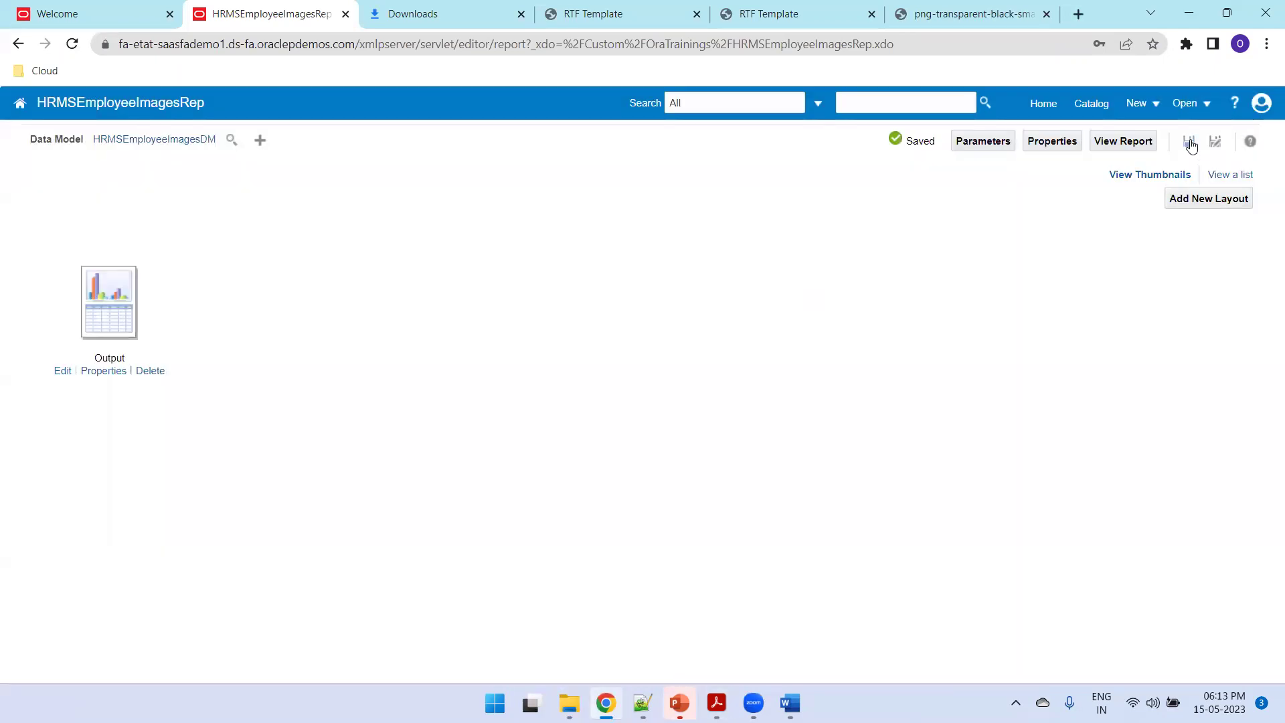
{"action": "left_click", "coordinate": [1117, 140]}
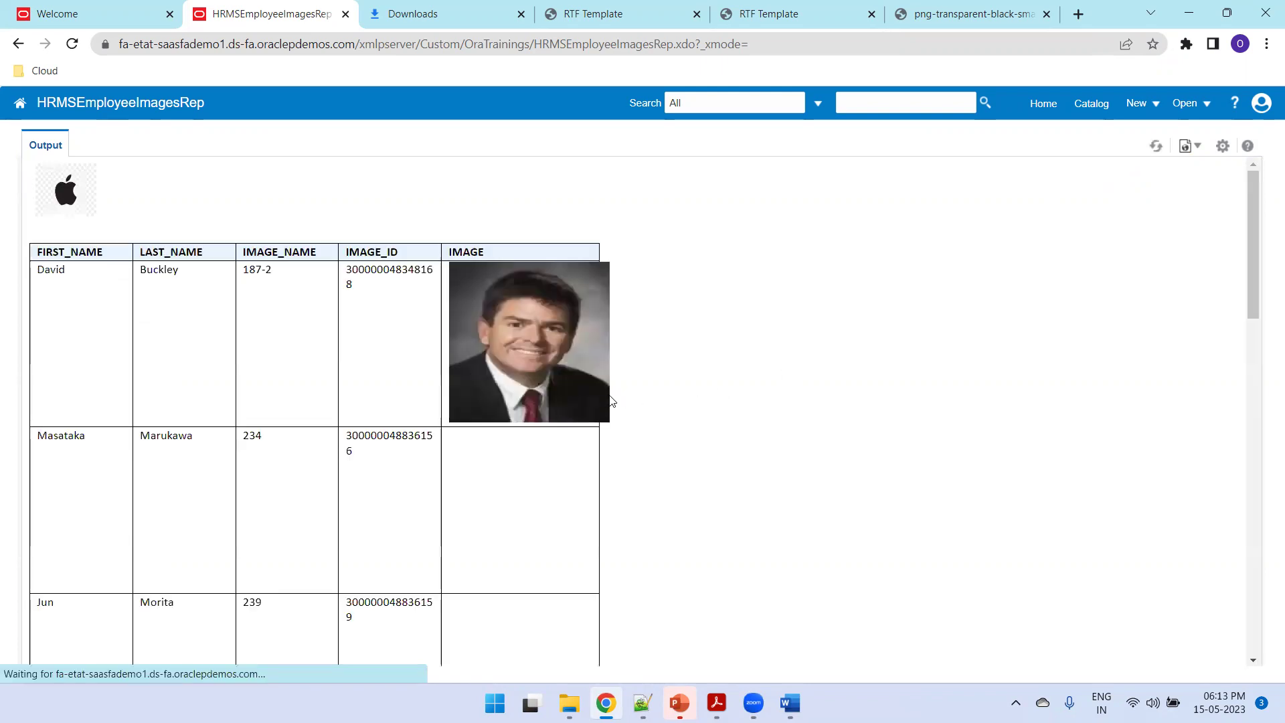
{"action": "scroll", "coordinate": [607, 407], "scroll_direction": "down", "scroll_amount": 6}
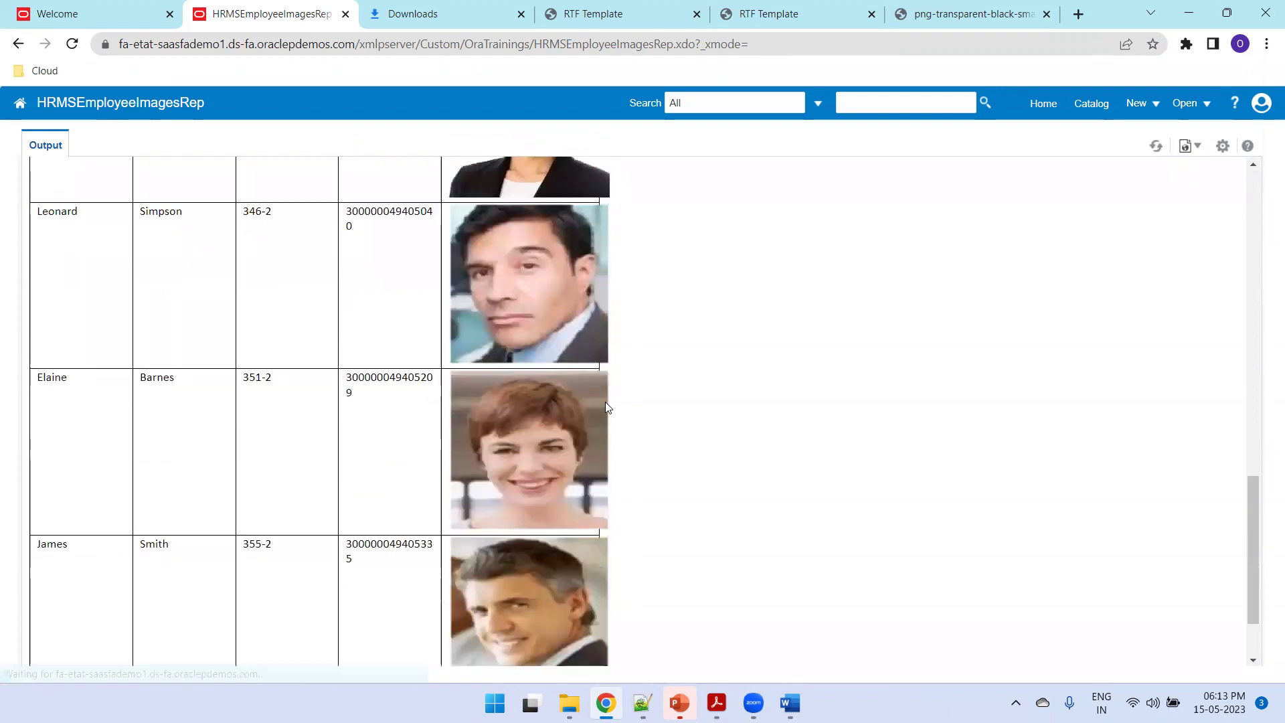
{"action": "scroll", "coordinate": [608, 407], "scroll_direction": "up", "scroll_amount": 6}
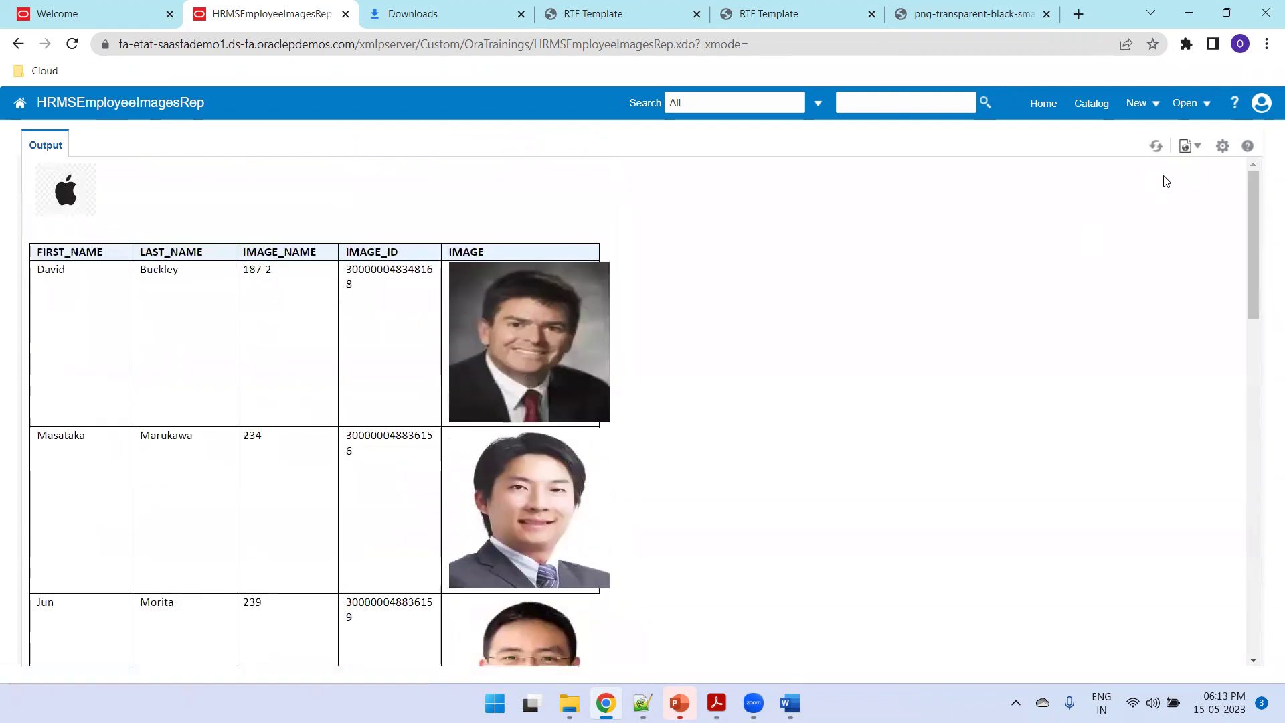
- Render the report as PDF and check the employee images on all its pages
{"action": "left_click", "coordinate": [1189, 153]}
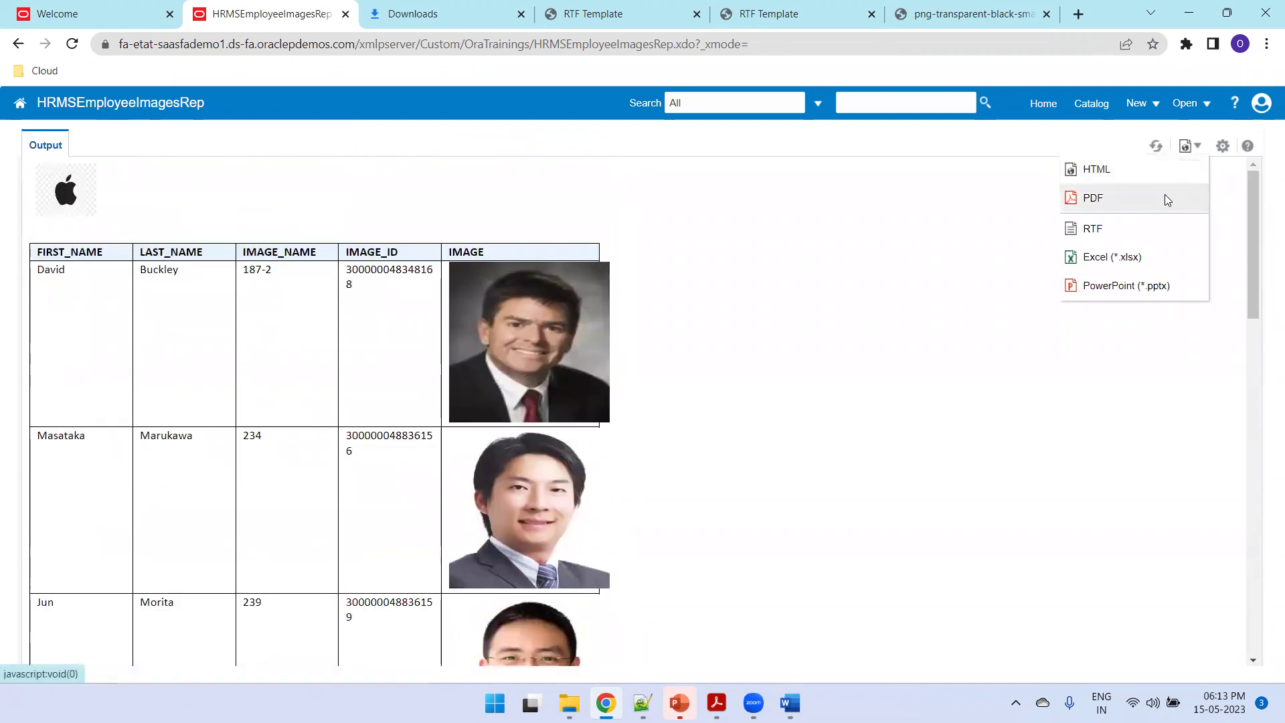
{"action": "left_click", "coordinate": [1165, 195]}
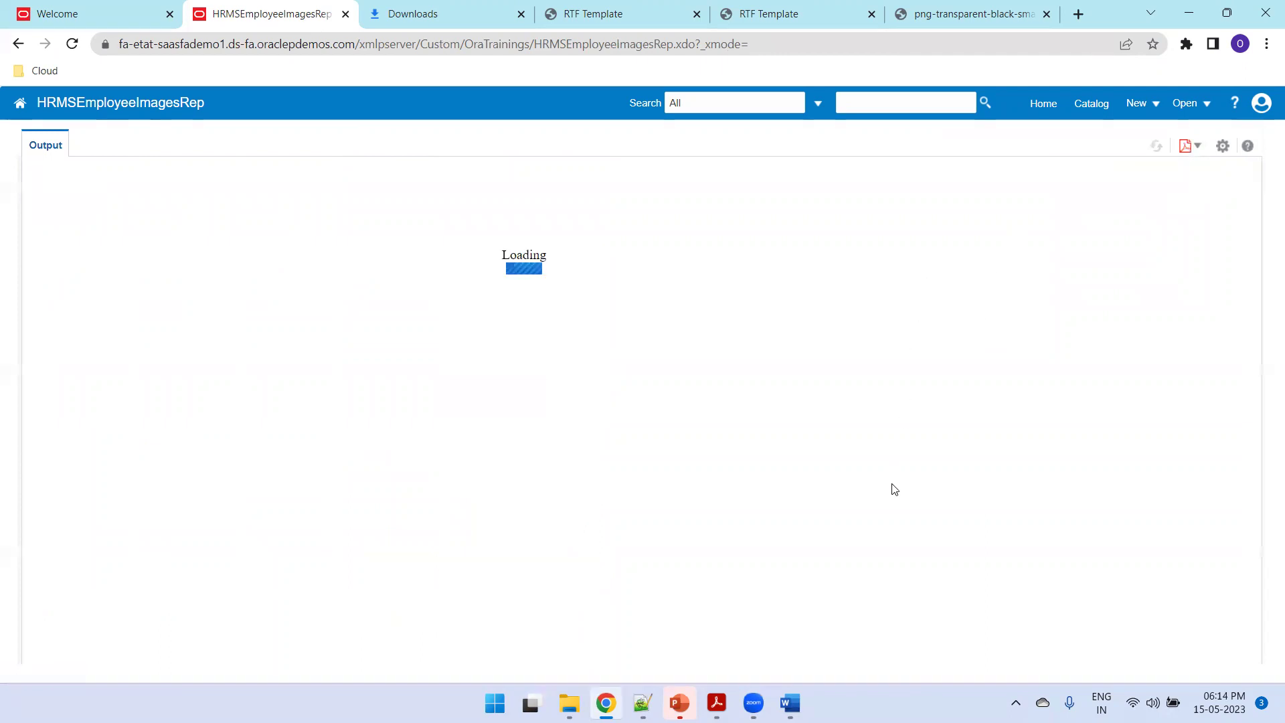
{"action": "scroll", "coordinate": [819, 483], "scroll_direction": "down", "scroll_amount": 3}
{"action": "scroll", "coordinate": [910, 468], "scroll_direction": "down", "scroll_amount": 6}
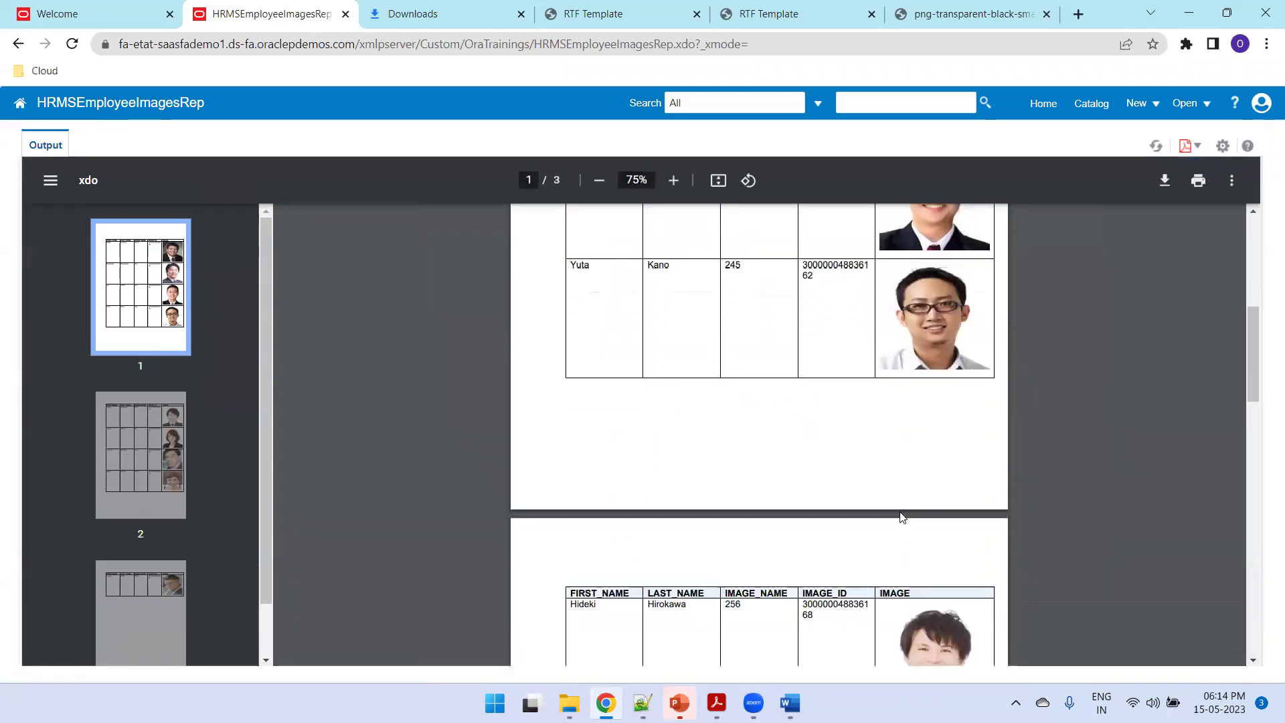
{"action": "scroll", "coordinate": [901, 516], "scroll_direction": "down", "scroll_amount": 12}
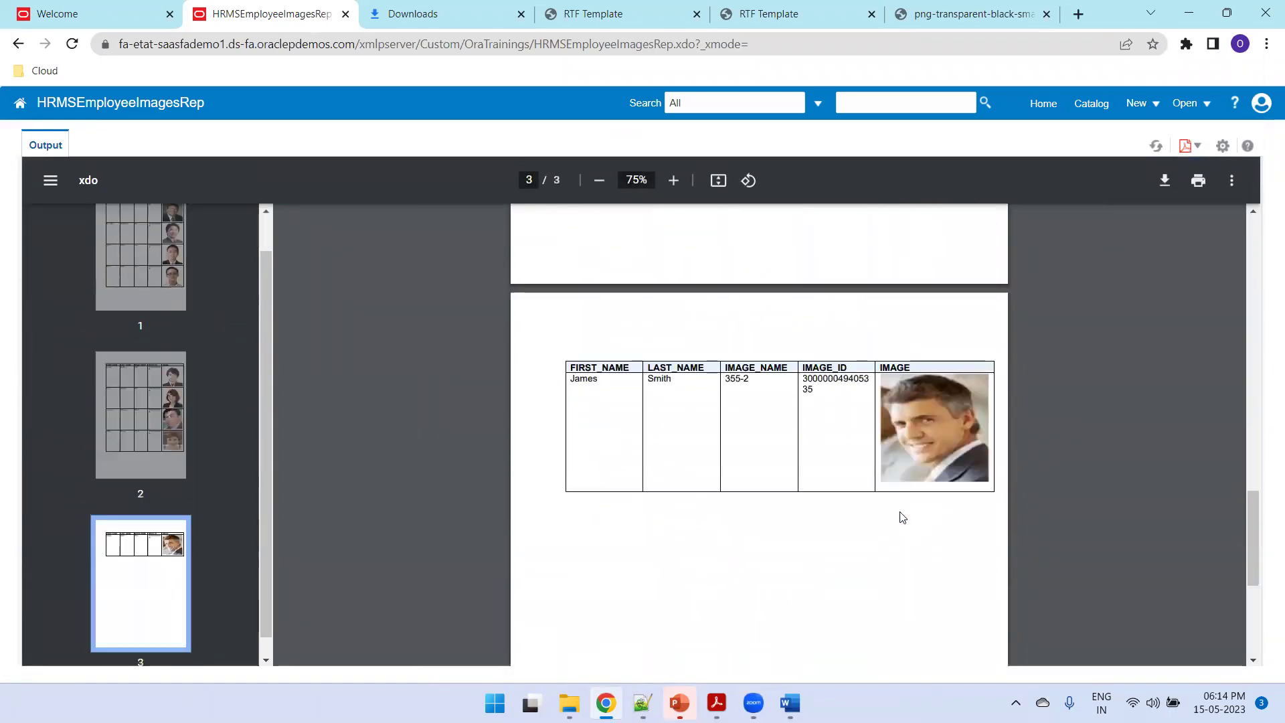
- Generate the report in Excel (*.xlsx) format and open the downloaded workbook
{"action": "left_click", "coordinate": [1198, 155]}
{"action": "left_click", "coordinate": [1127, 259]}
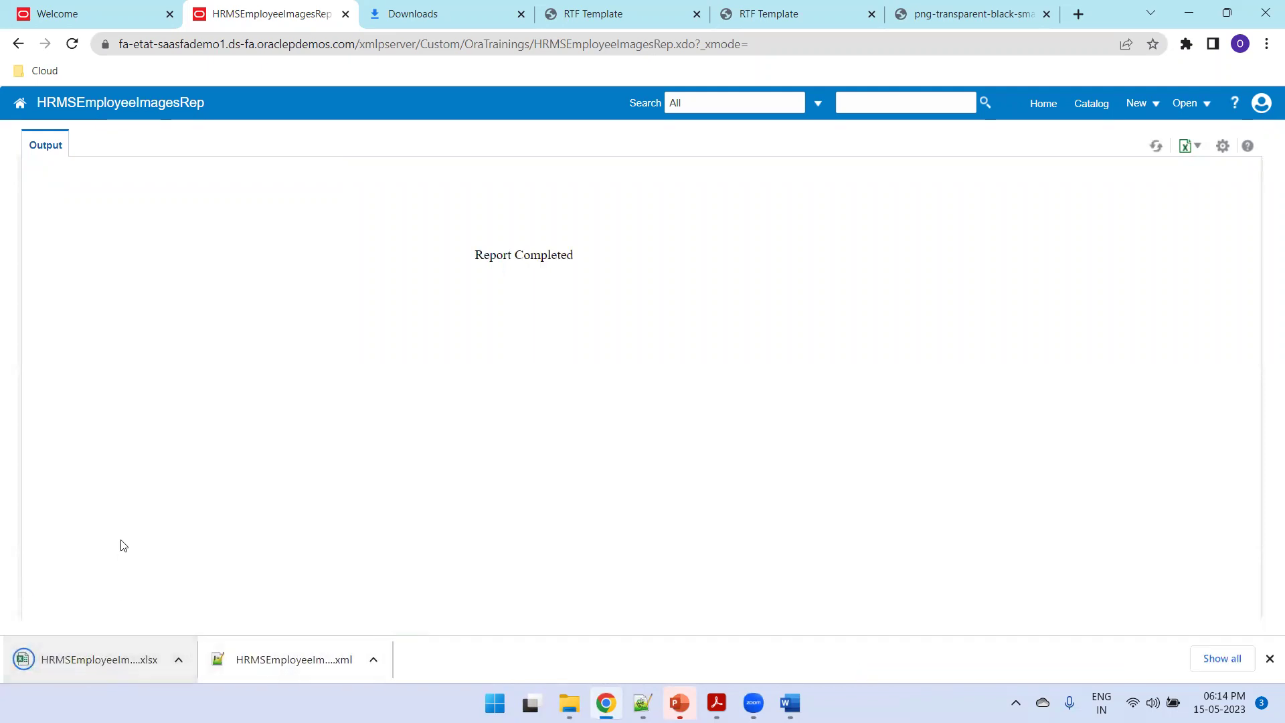
{"action": "left_click", "coordinate": [108, 658]}
{"action": "left_click", "coordinate": [108, 659]}
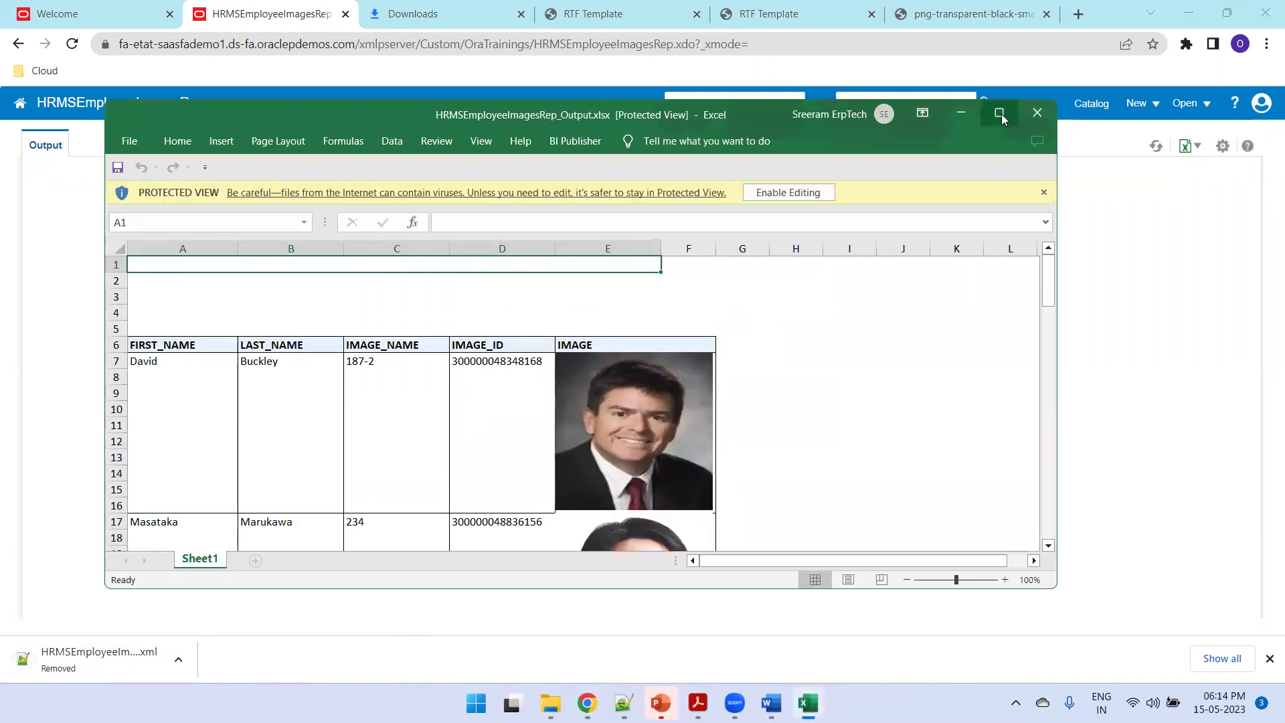
- Maximize the Excel output and examine the header area and the employee images in the IMAGE column
{"action": "left_click", "coordinate": [1001, 113]}
{"action": "scroll", "coordinate": [792, 365], "scroll_direction": "down", "scroll_amount": 7}
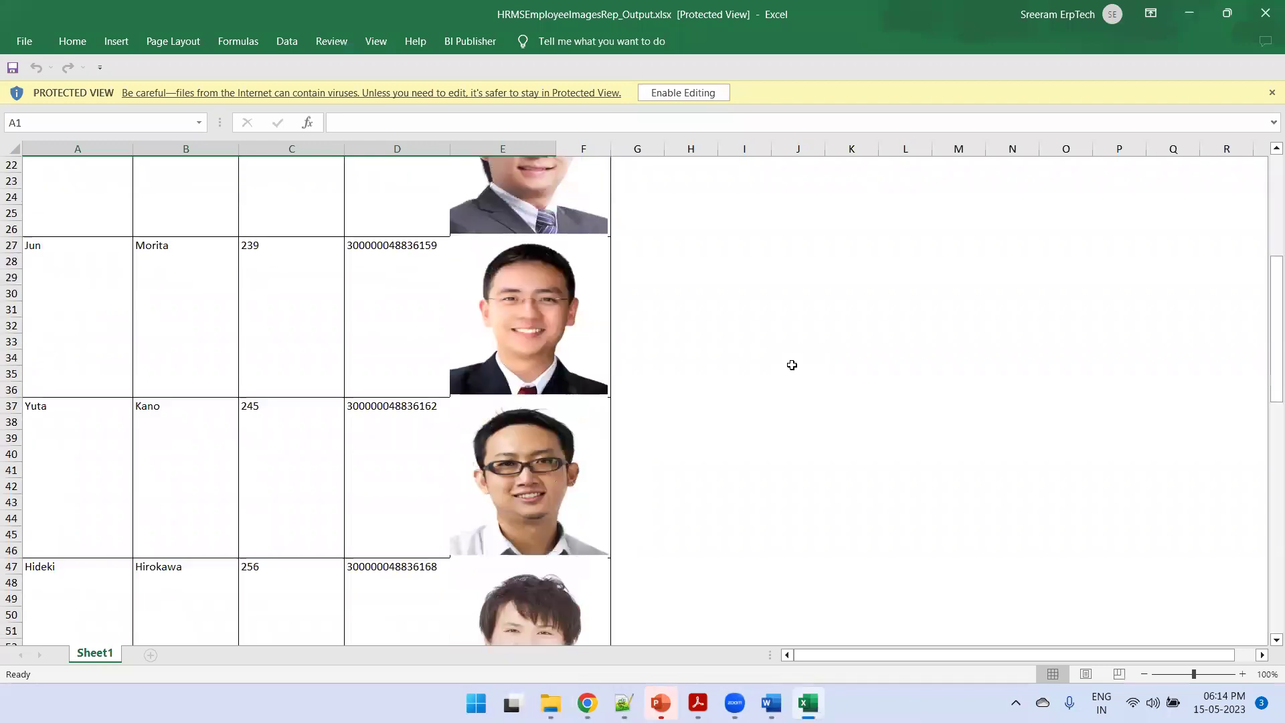
{"action": "scroll", "coordinate": [791, 365], "scroll_direction": "up", "scroll_amount": 7}
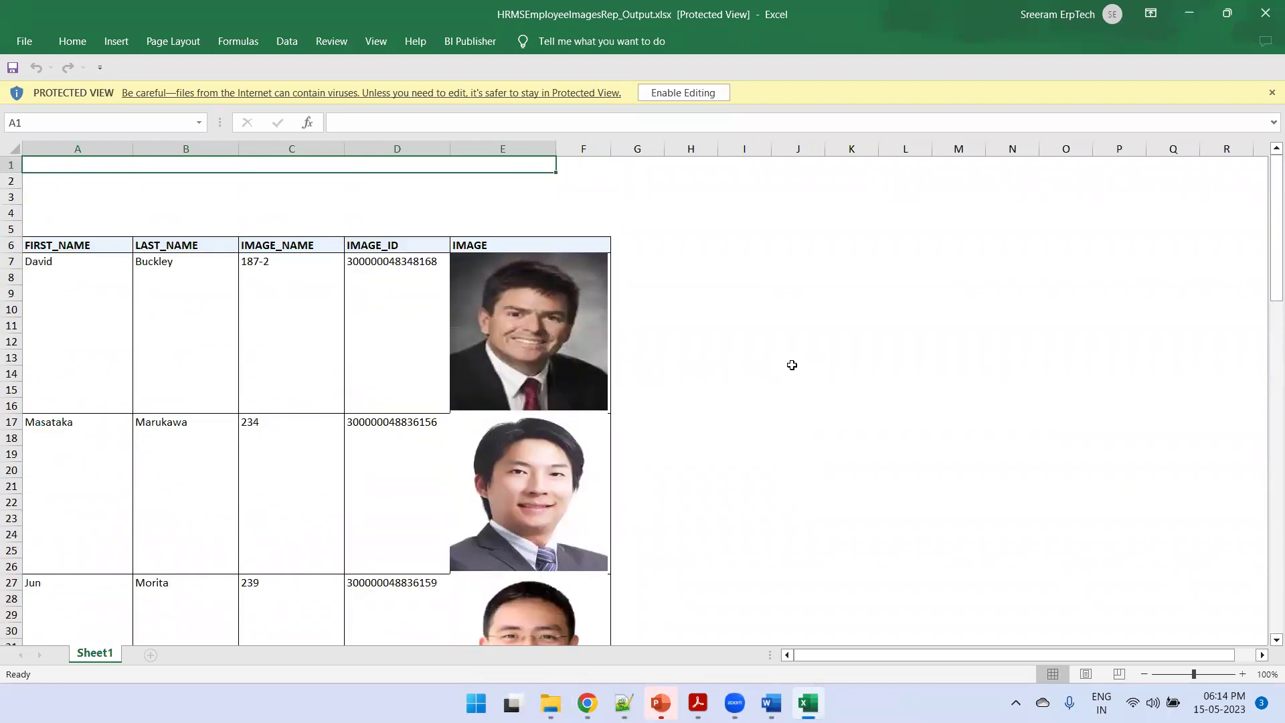
{"action": "key", "text": "alt+Tab"}
{"action": "key", "text": "alt+Tab"}
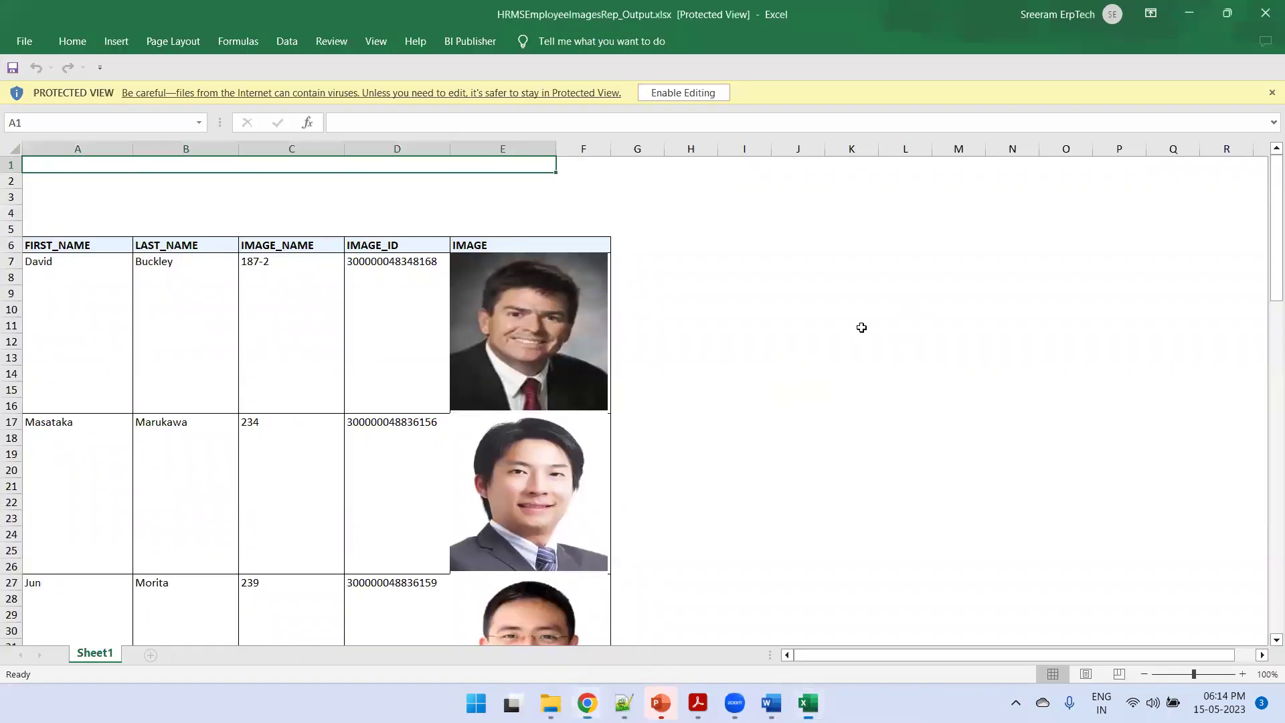